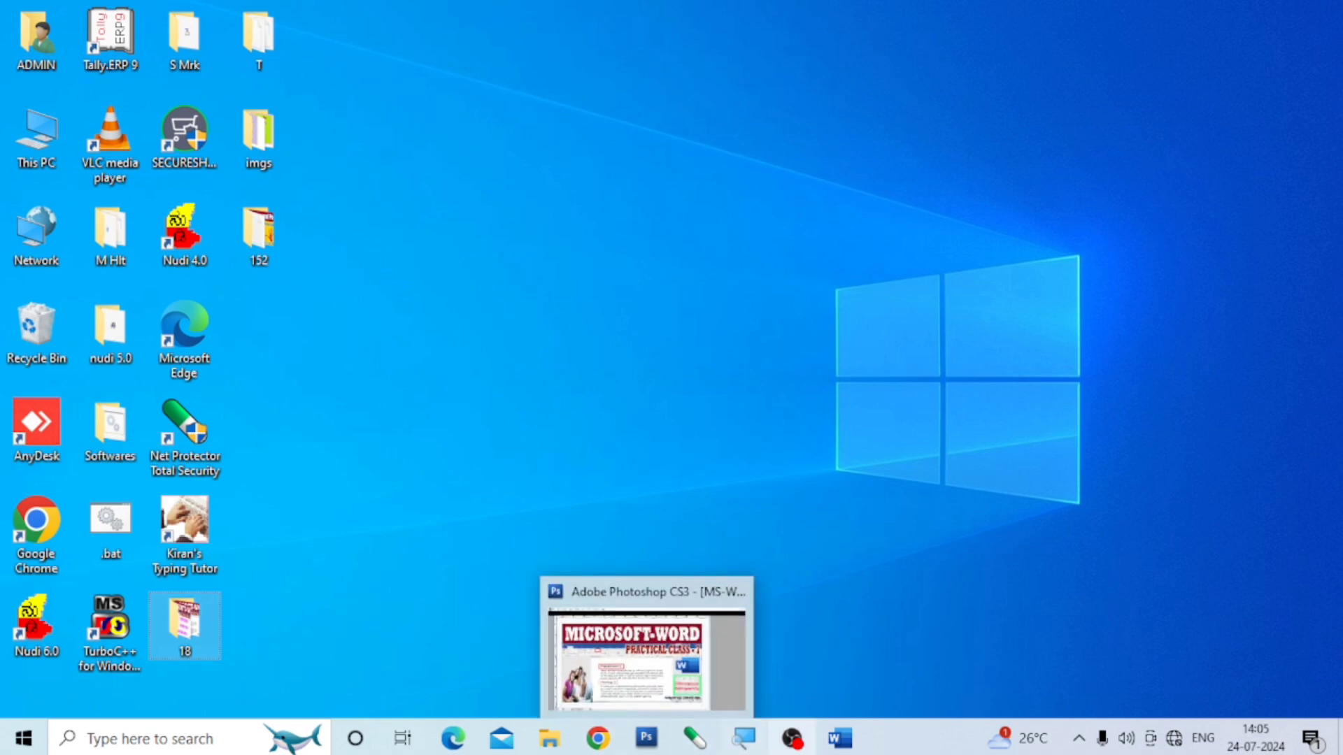
Step: Switch to the blank Word document and enter the word INDIA on its first line
left_click(840, 740)
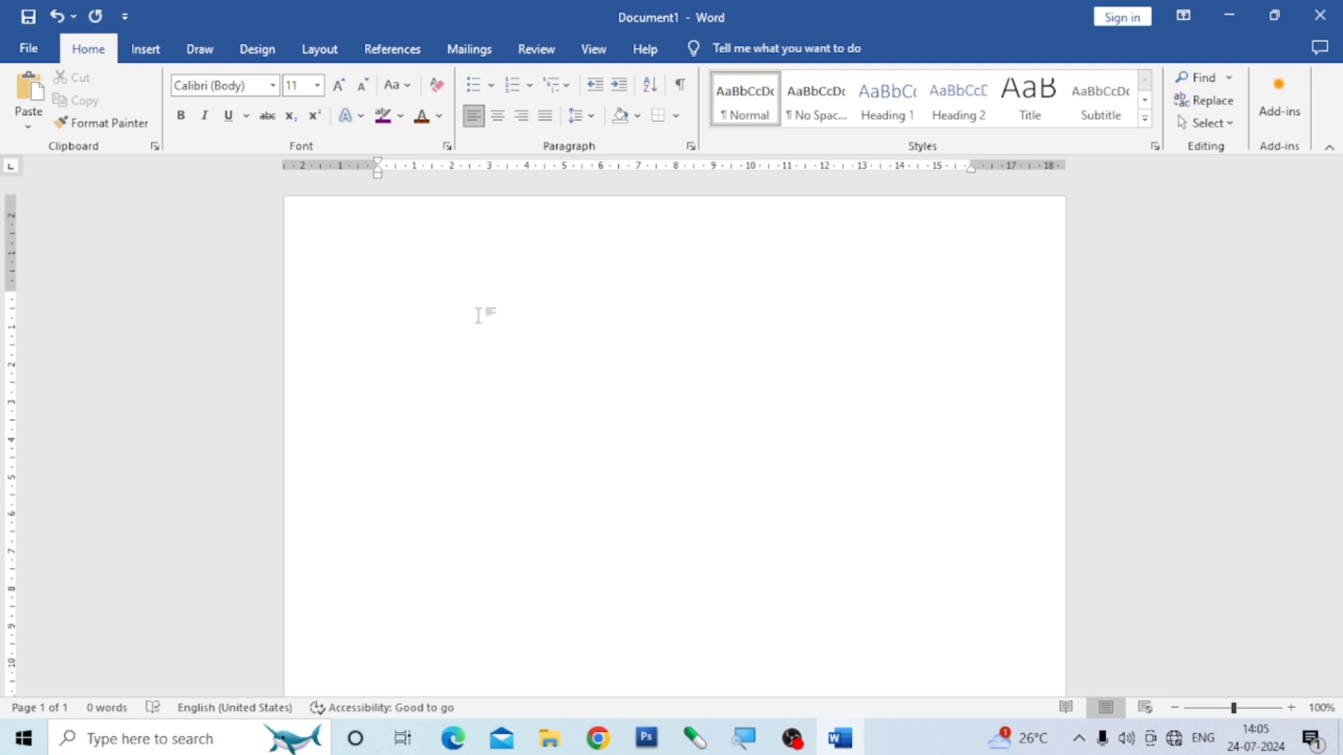
type("I")
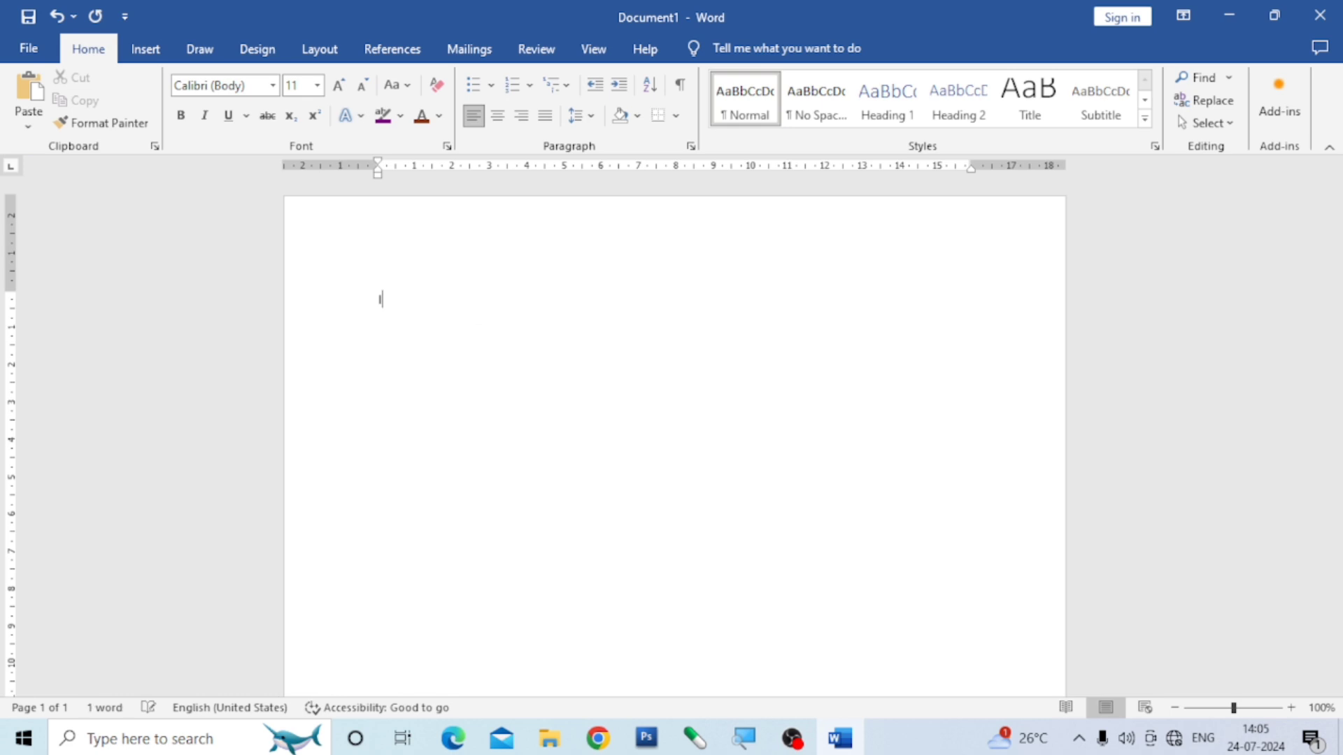
type("NDIA")
Step: Change the font of the word INDIA to Arial Black
left_click_drag(443, 292, 363, 294)
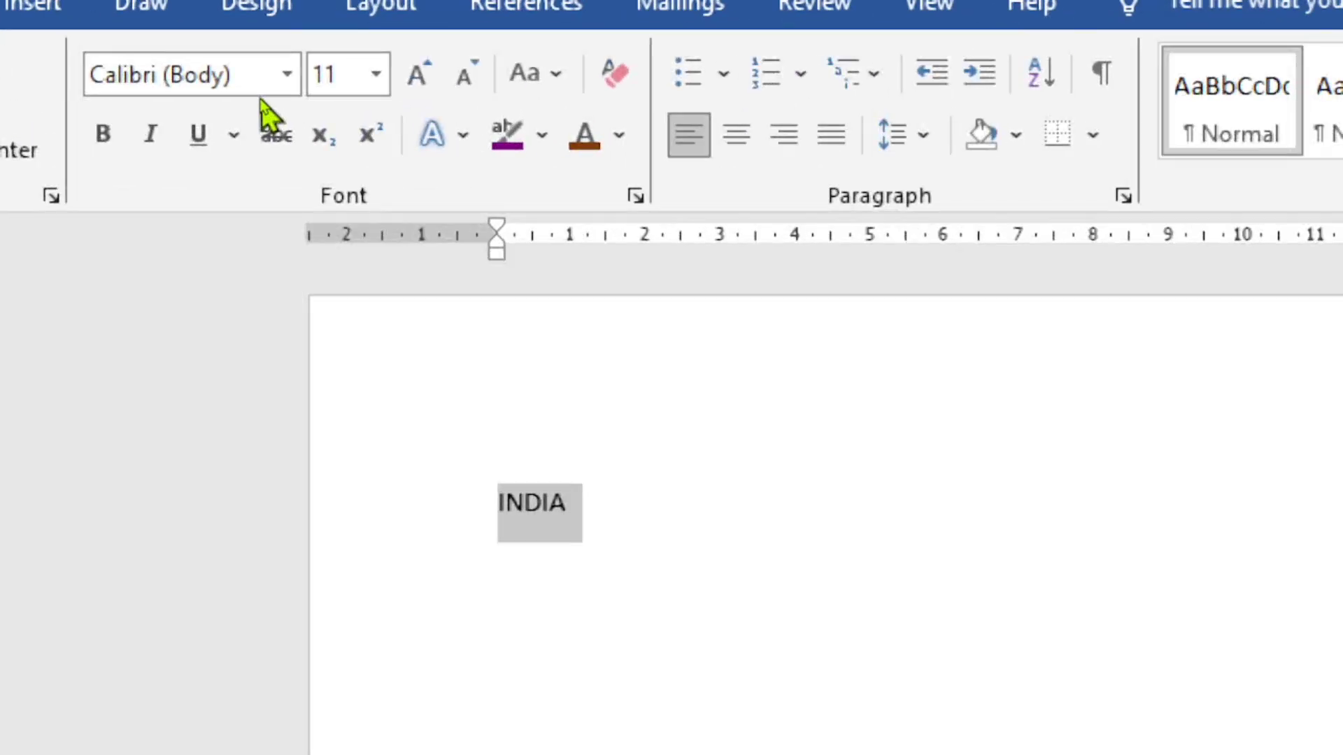
left_click(285, 70)
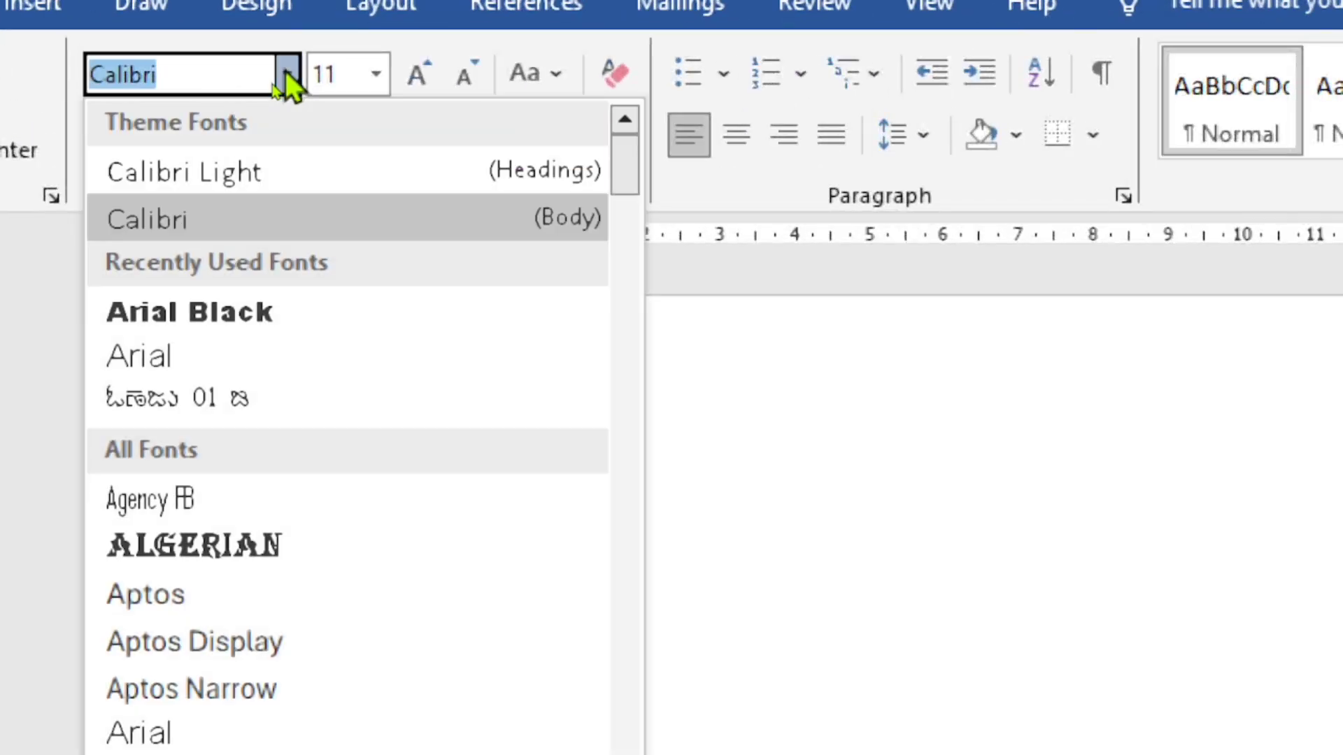
left_click(233, 312)
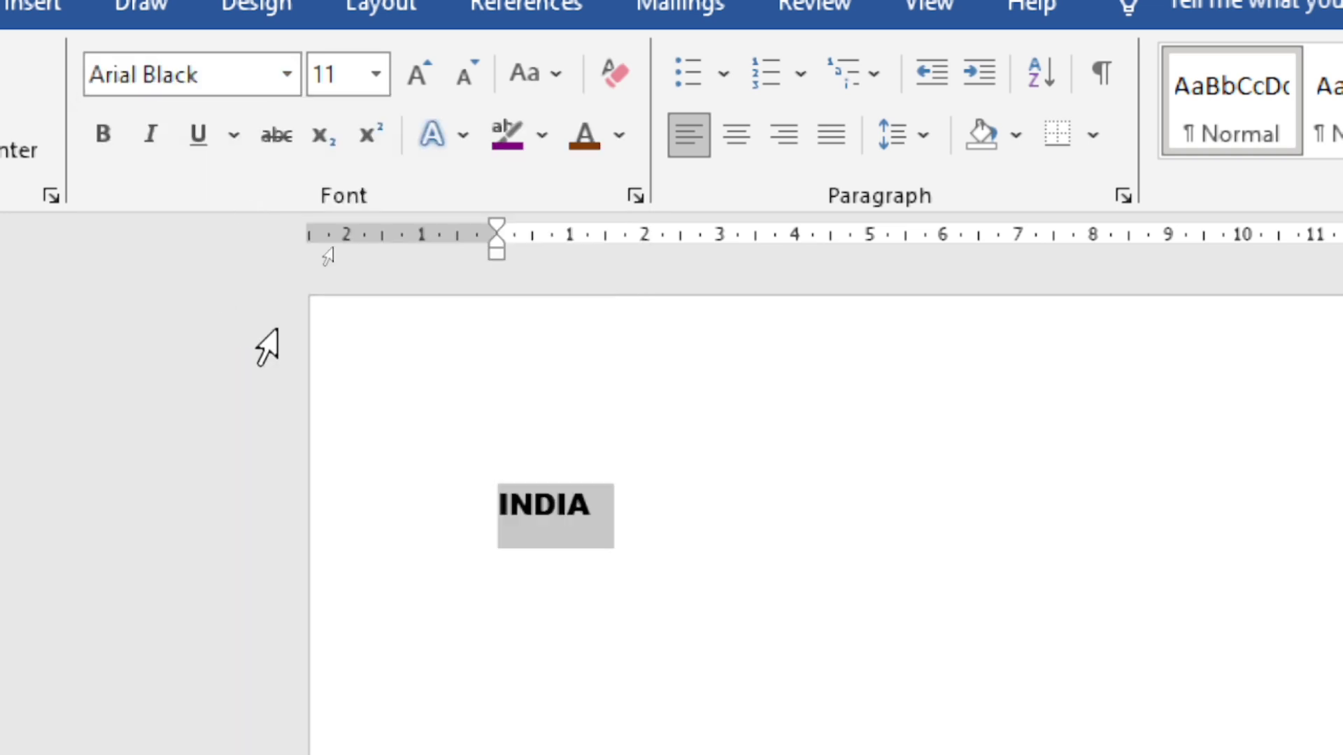
left_click(661, 509)
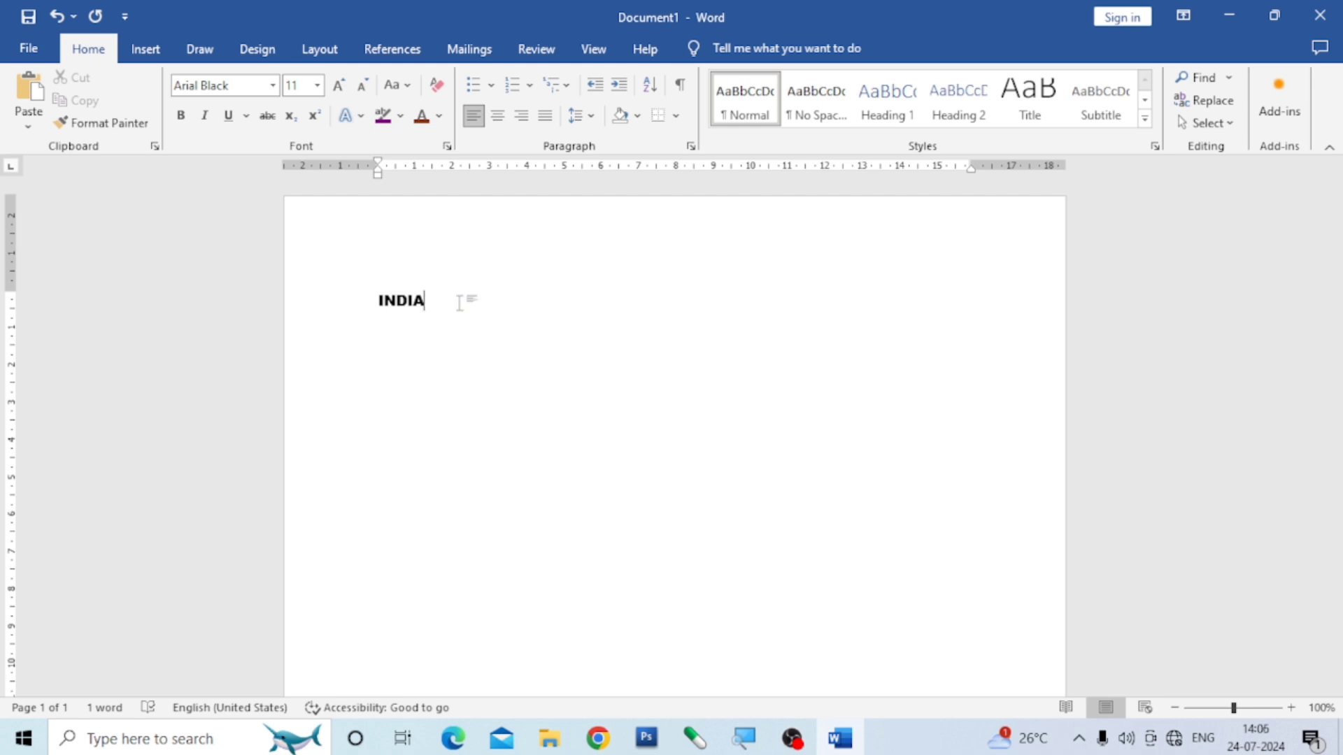
Step: Enlarge the word INDIA step by step to font size 140 so it fits on one line
key("ctrl+a")
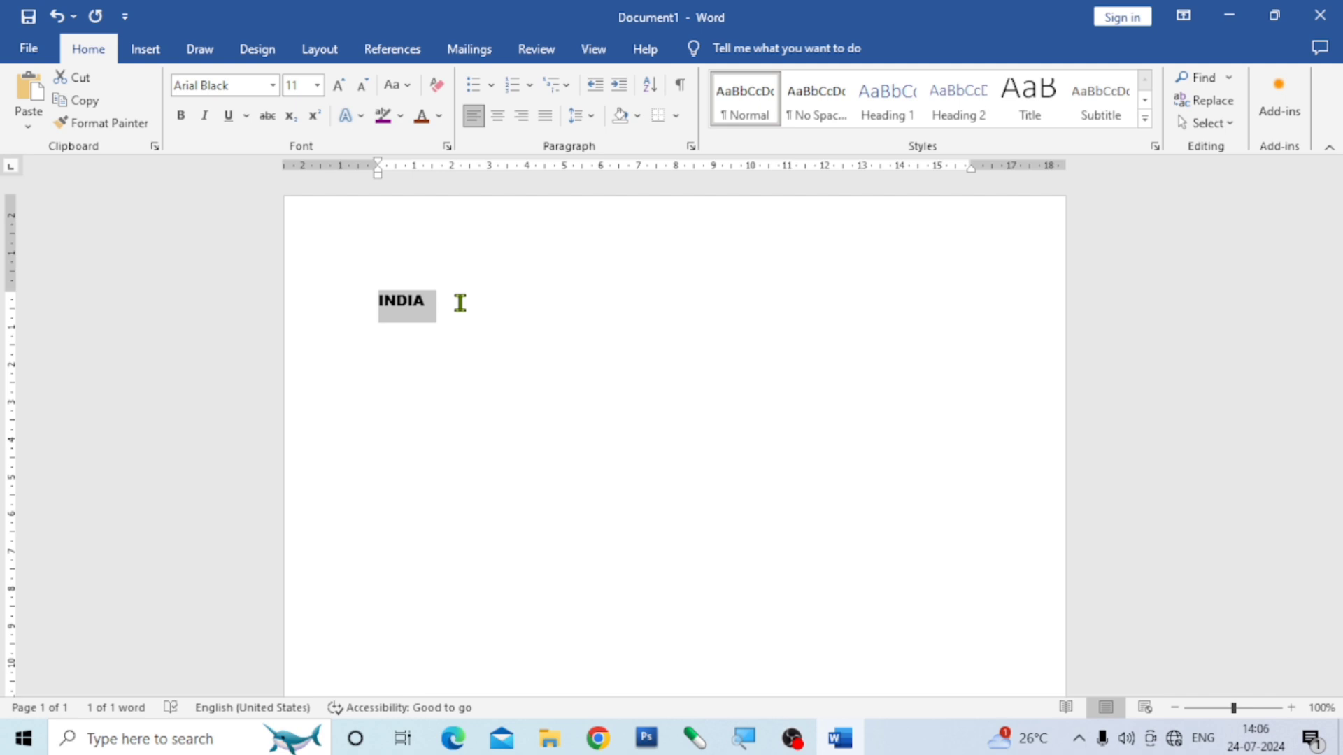
key("ctrl+shift+period")
key("ctrl+shift+period")
key("ctrl+shift+period")
key("ctrl+shift+period")
key("ctrl+shift+period")
key("ctrl+shift+period")
key("ctrl+shift+period")
key("ctrl+shift+period")
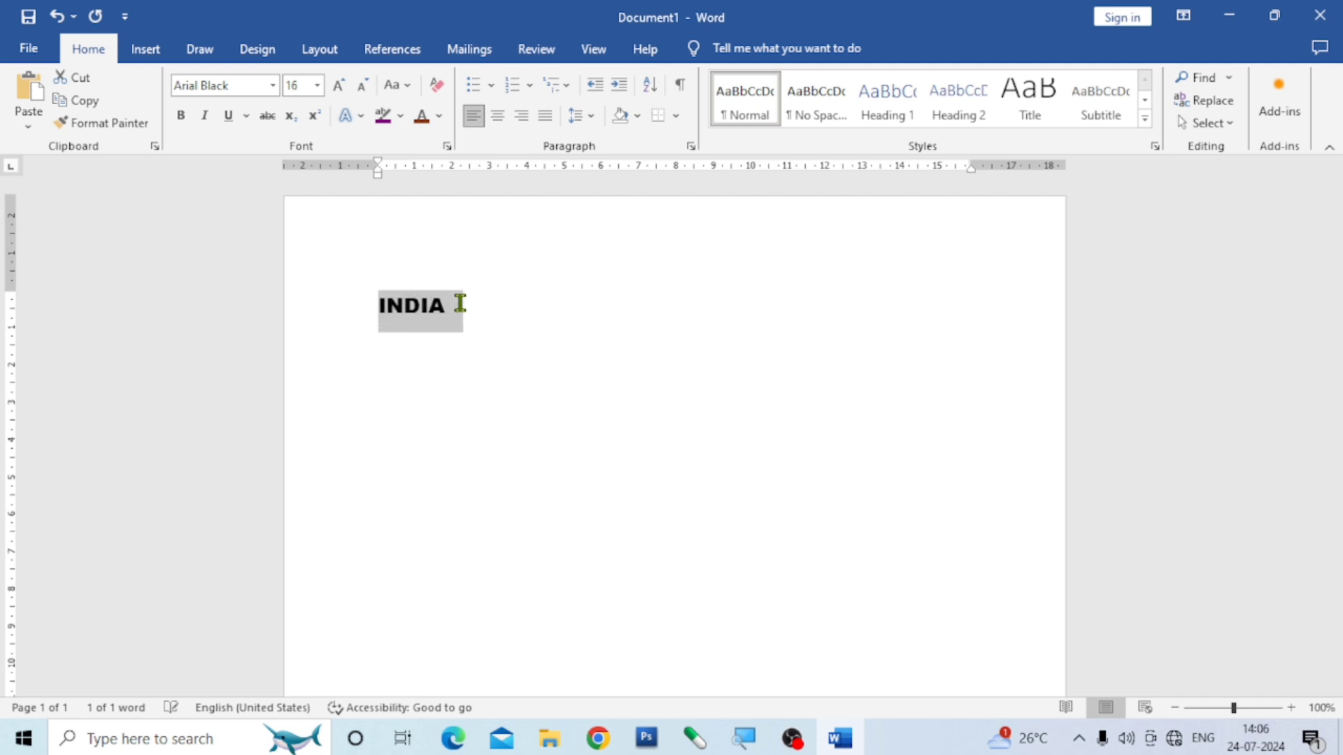
key("ctrl+shift+period")
key("ctrl+shift+period")
key("ctrl+shift+period")
key("ctrl+shift+period")
key("ctrl+shift+period")
key("ctrl+shift+period")
key("ctrl+shift+period")
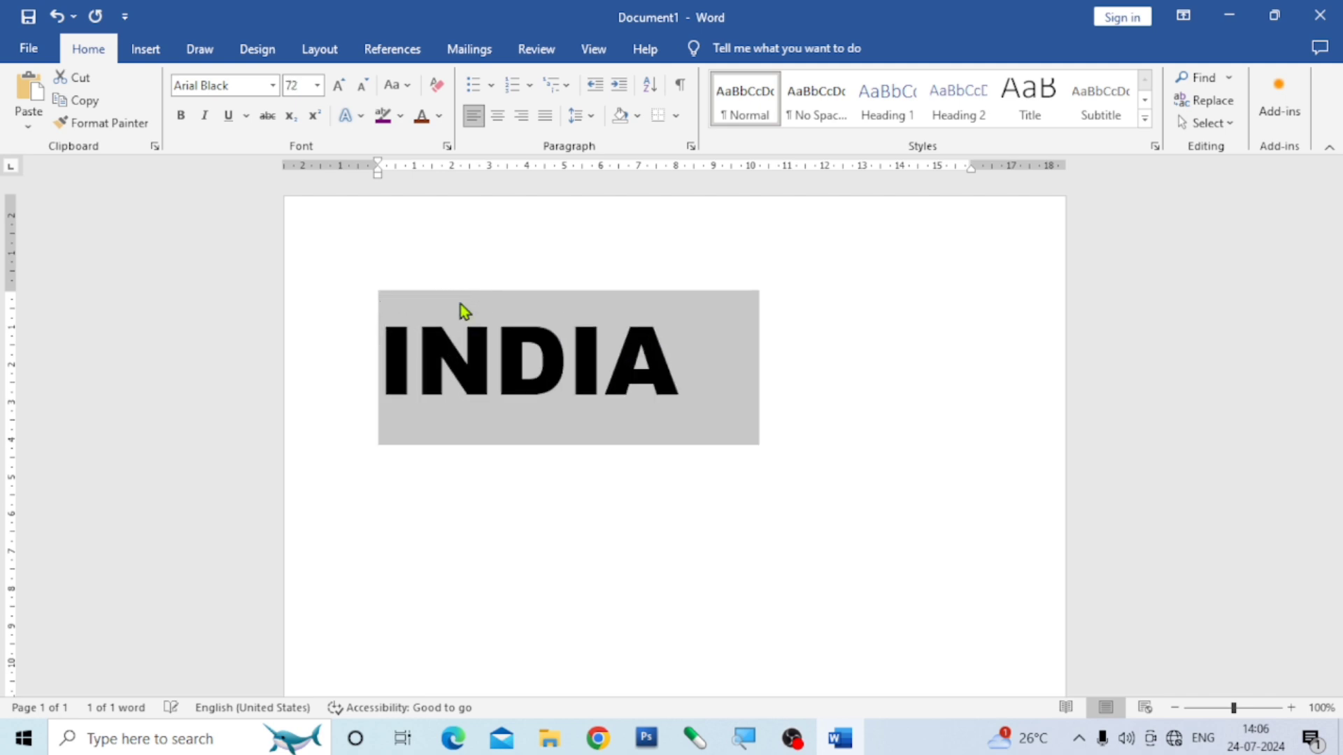
key("ctrl+shift+period")
key("ctrl+shift+period")
key("ctrl+shift+period")
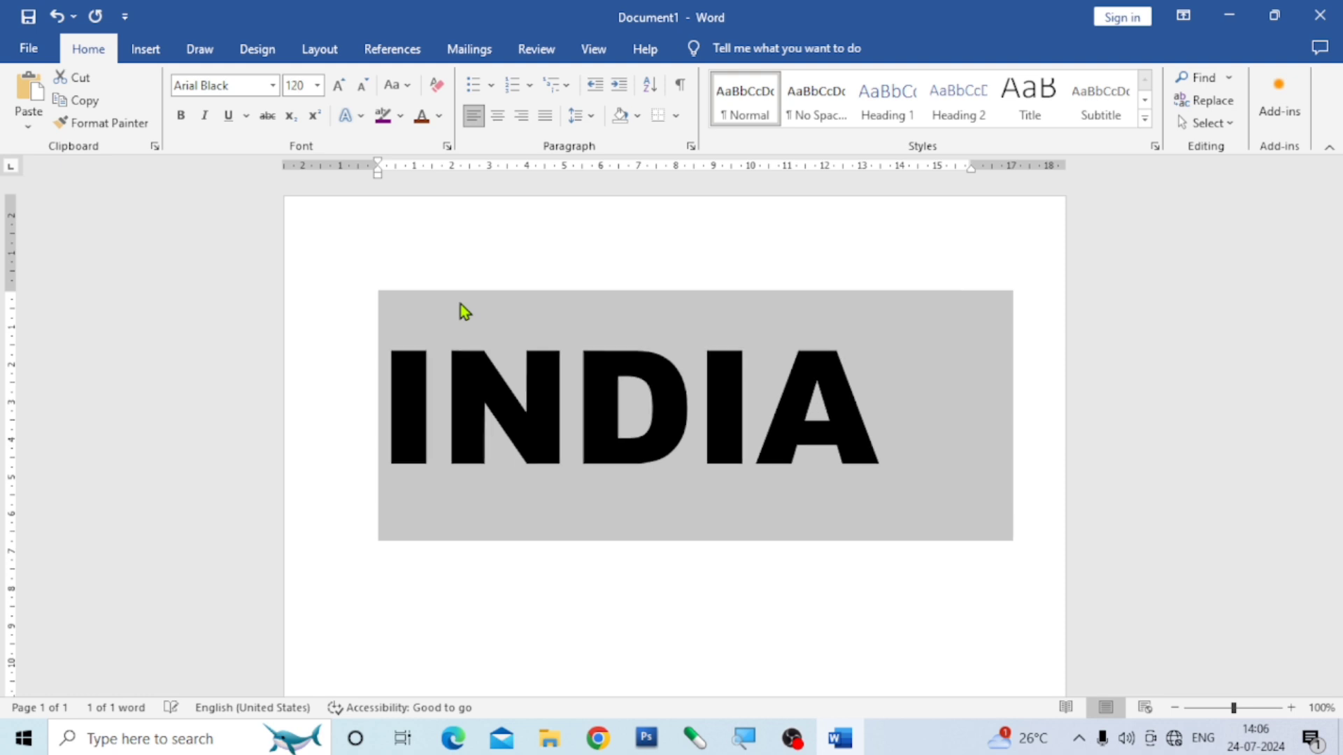
key("ctrl+shift+period")
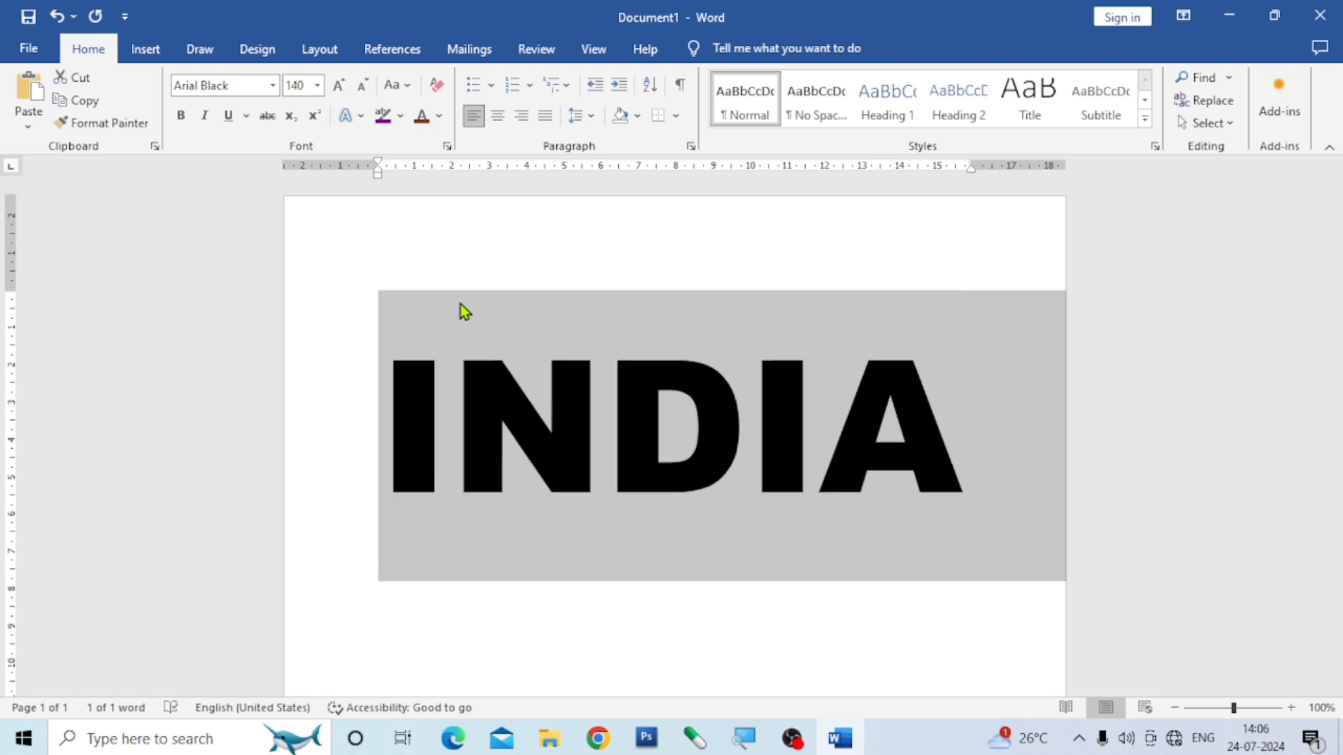
key("ctrl+shift+period")
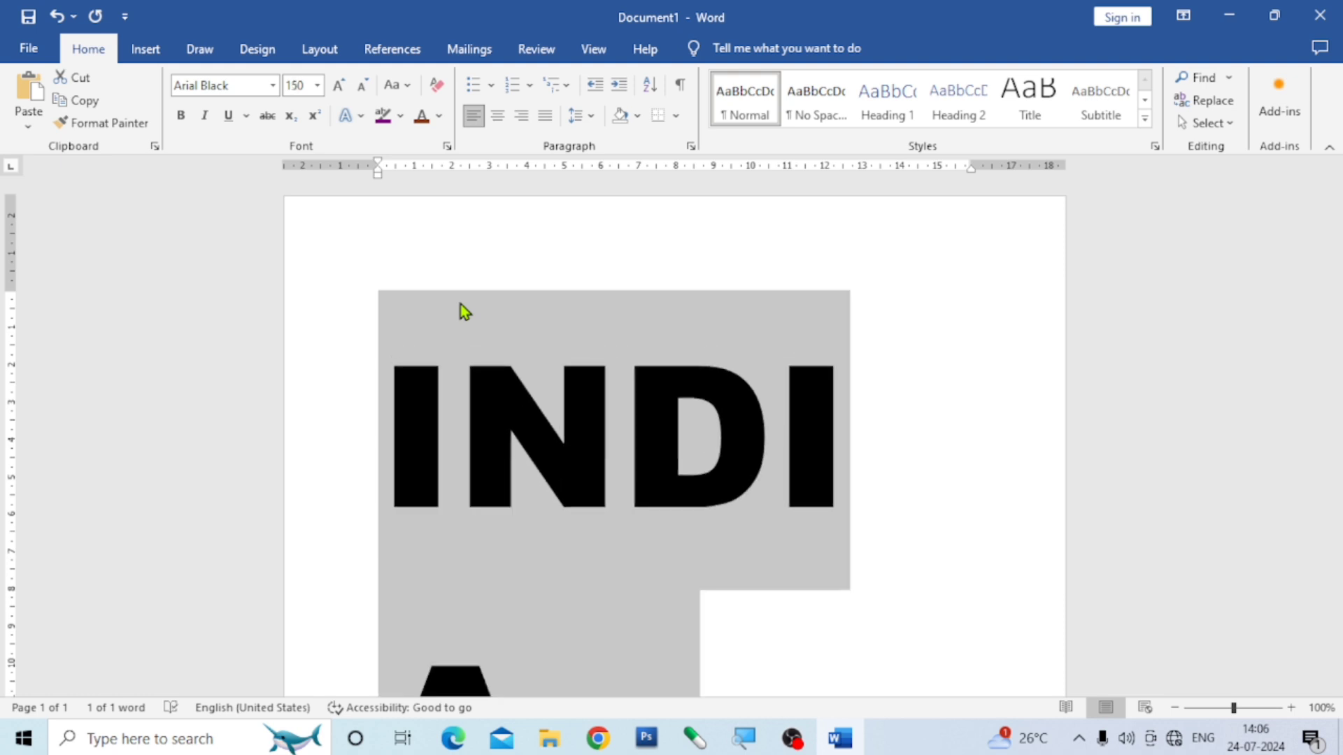
key("ctrl+shift+comma")
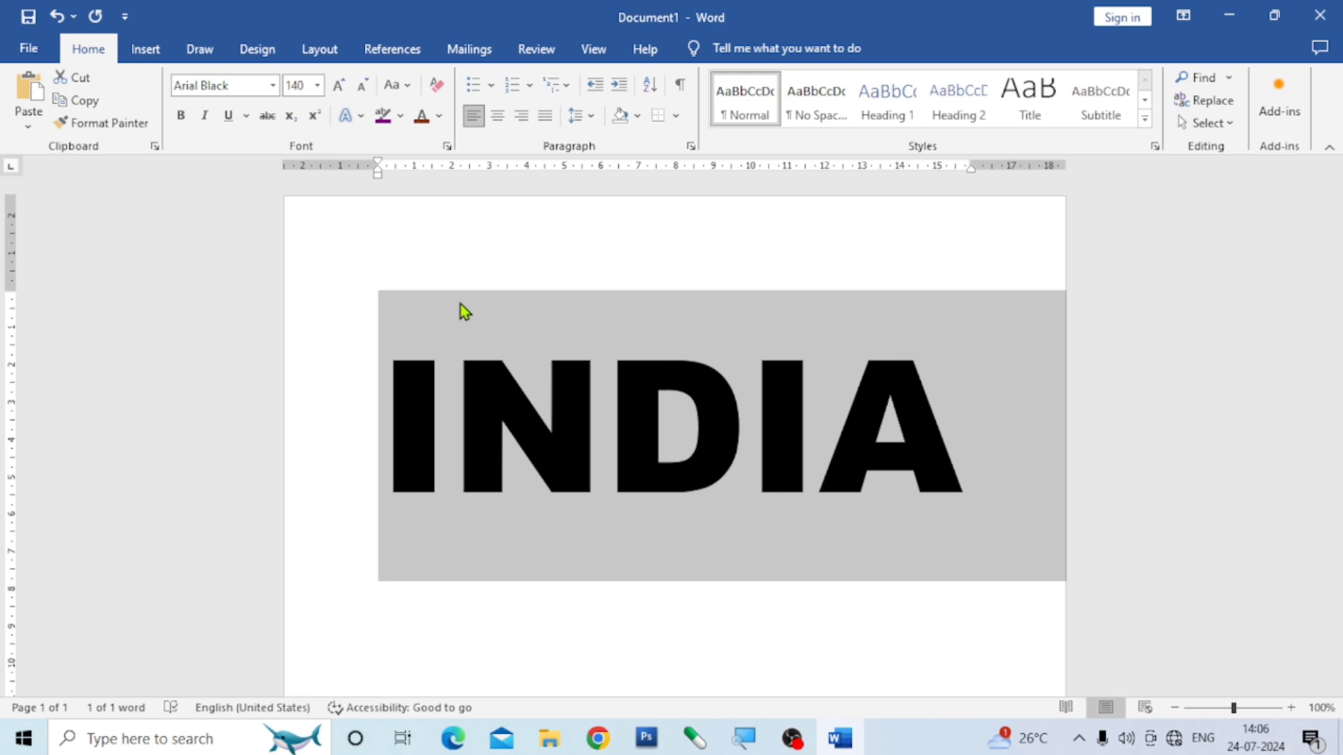
left_click(749, 609)
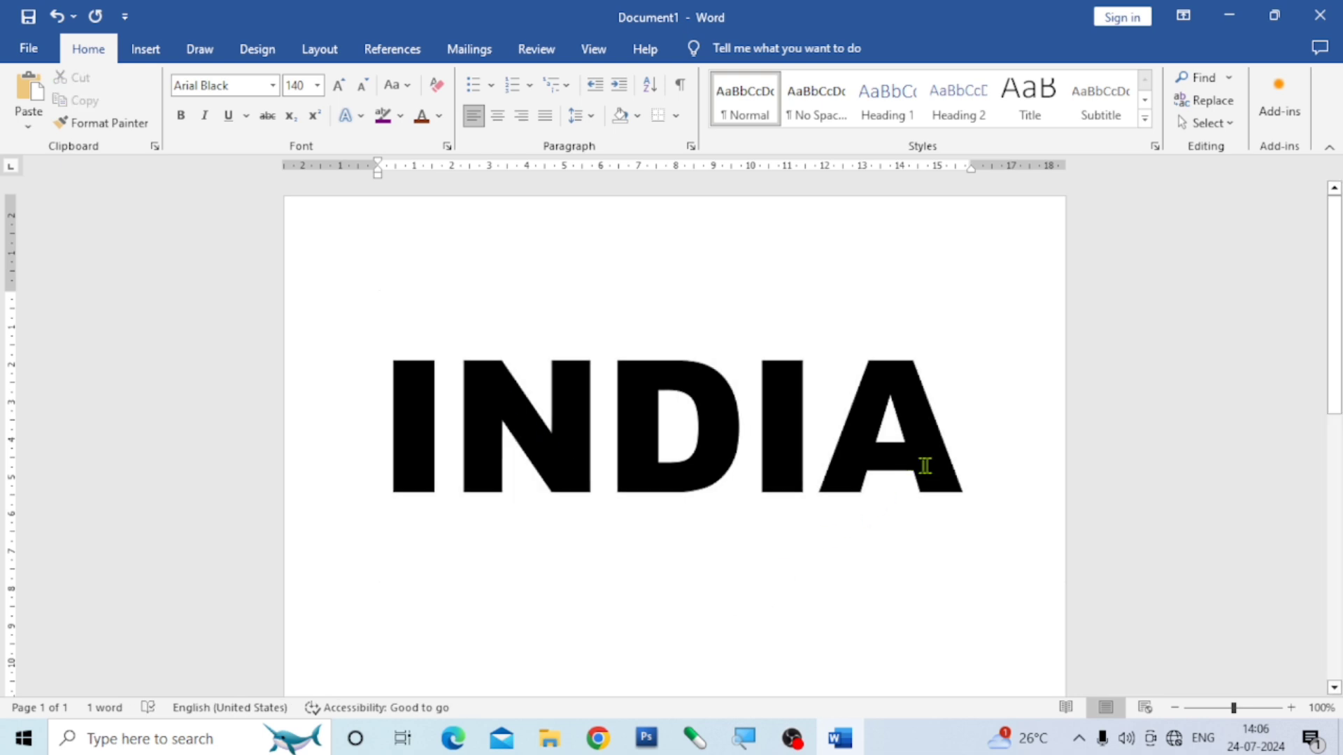
Step: Set the font colour of the word INDIA to a light gold theme colour
left_click_drag(974, 443, 318, 413)
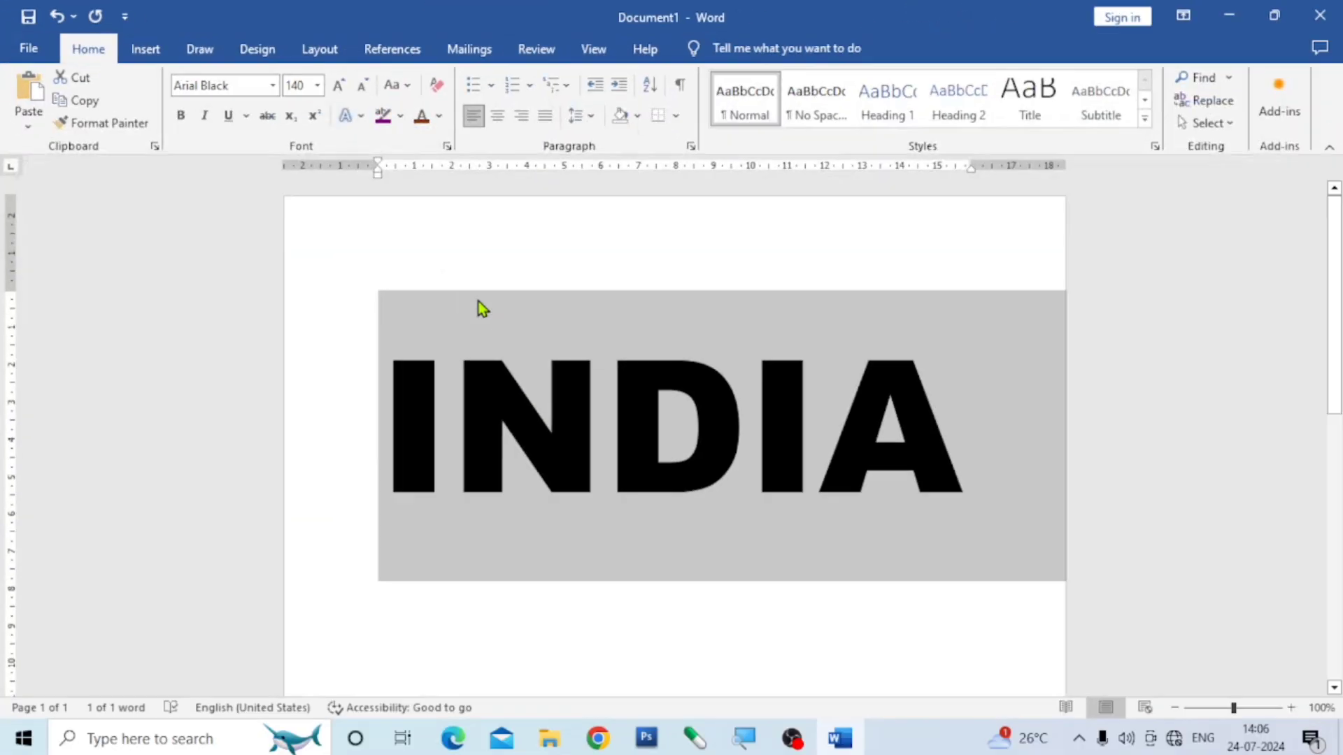
left_click(852, 512)
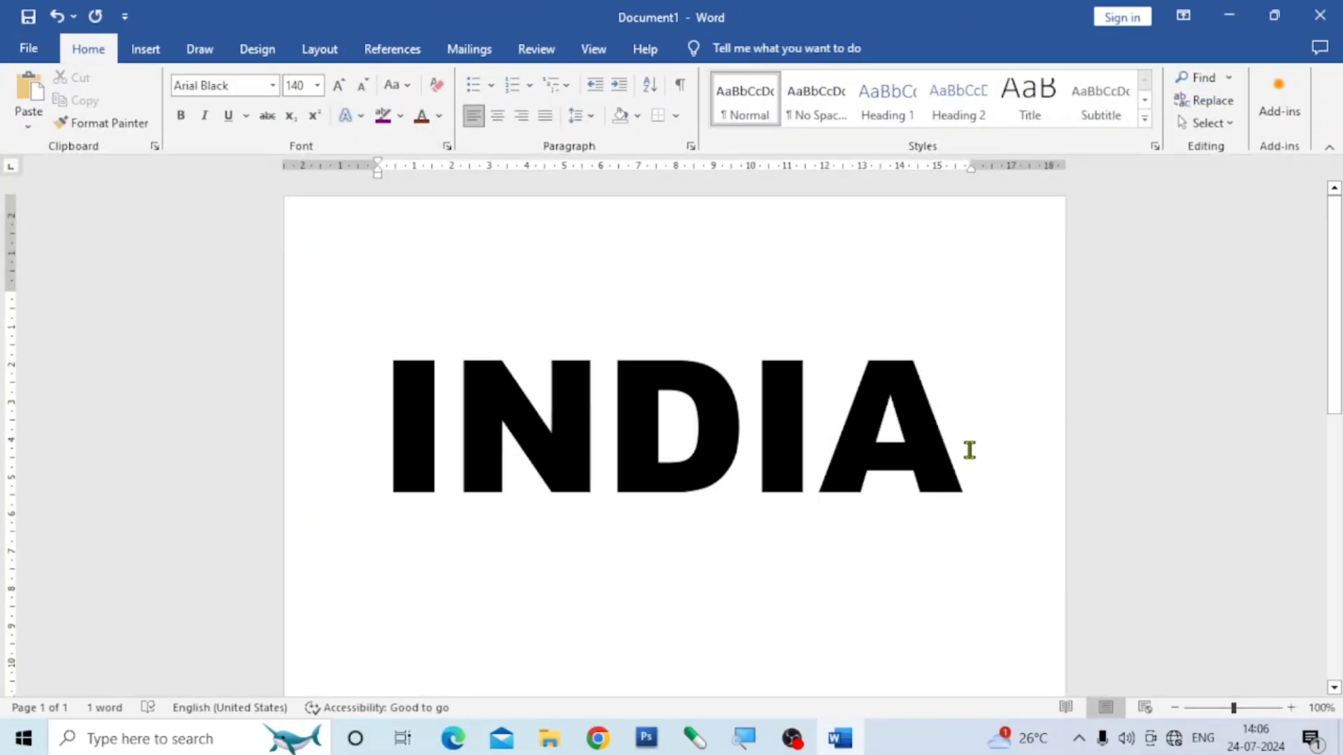
left_click_drag(970, 450, 404, 432)
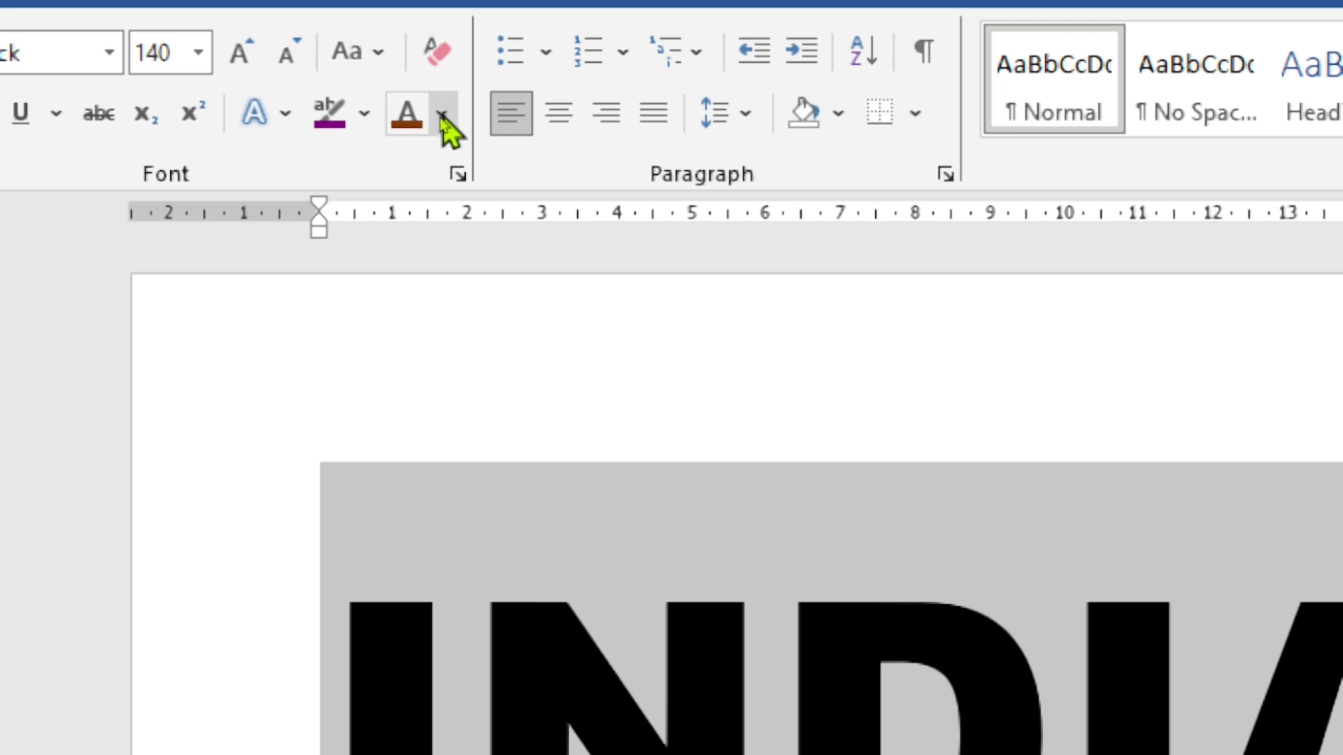
left_click(441, 116)
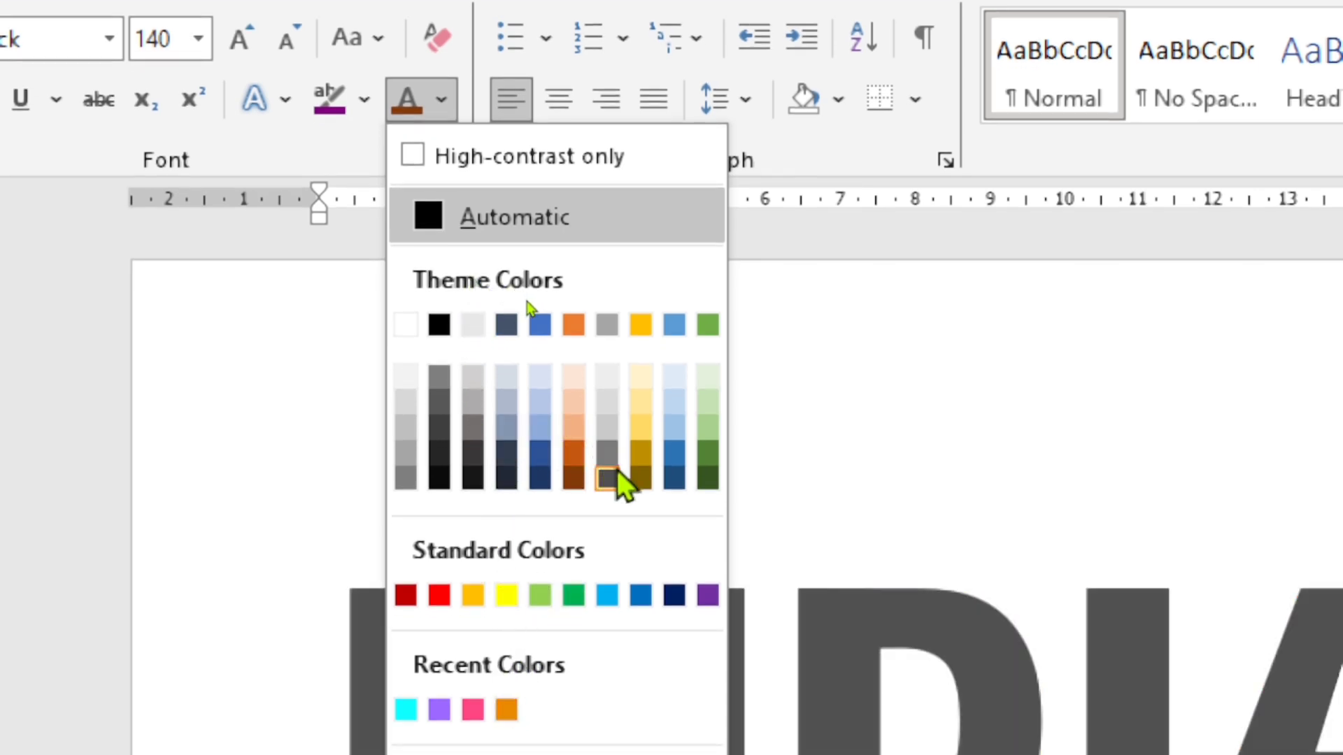
left_click(641, 427)
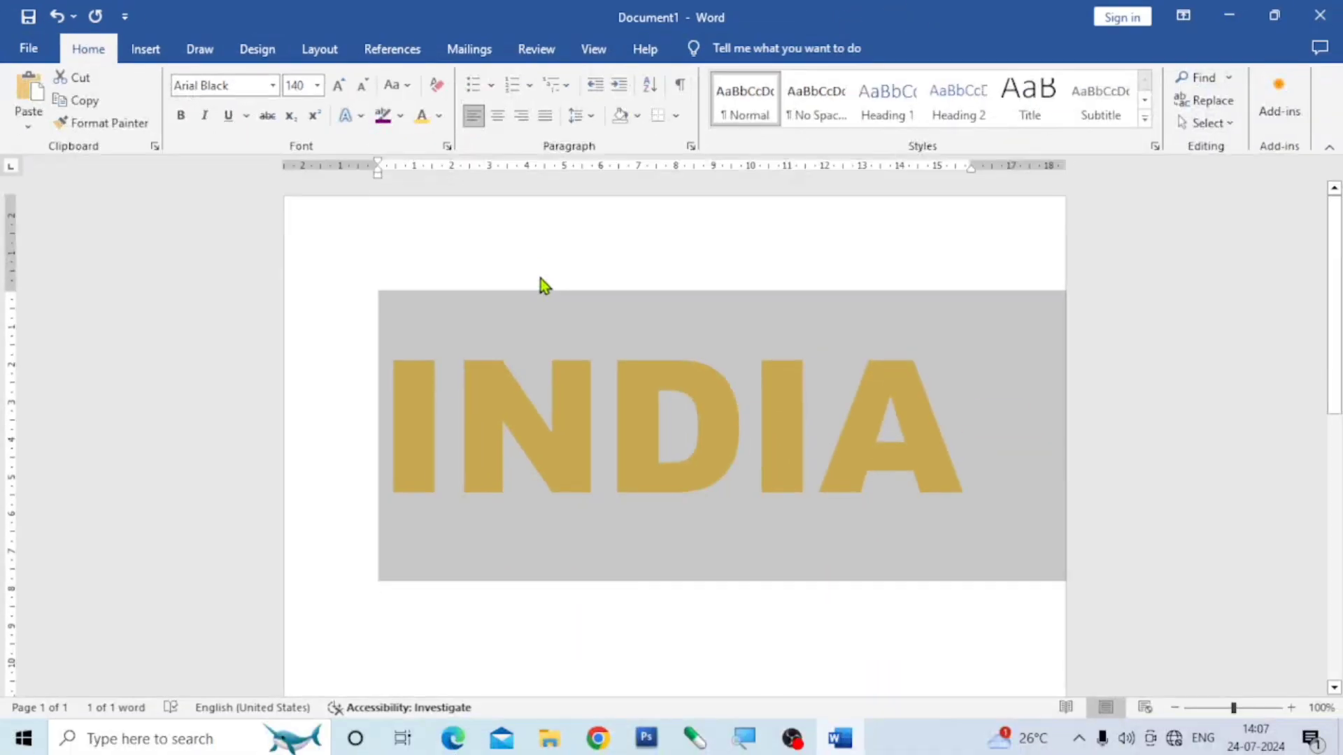
left_click(832, 467)
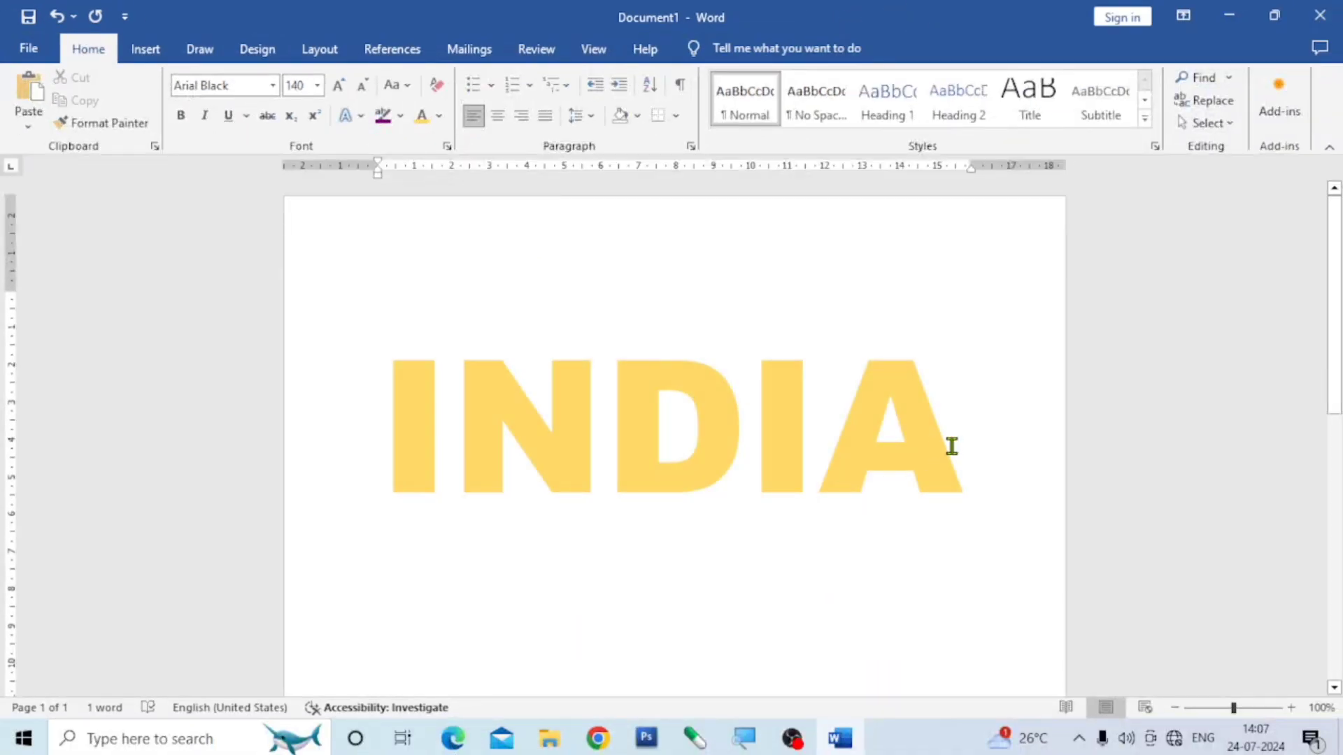
Step: Recolour the word INDIA with the light blue standard font colour
left_click_drag(960, 445, 391, 403)
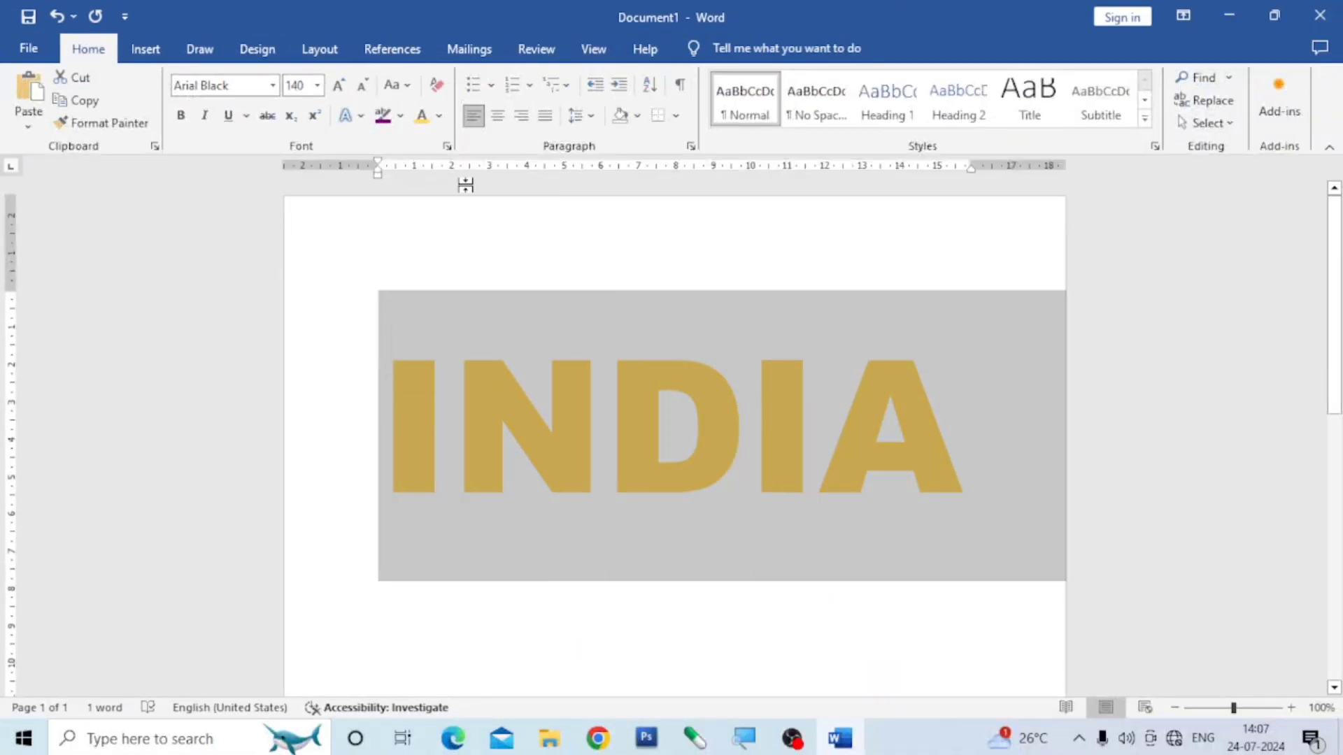
left_click(440, 117)
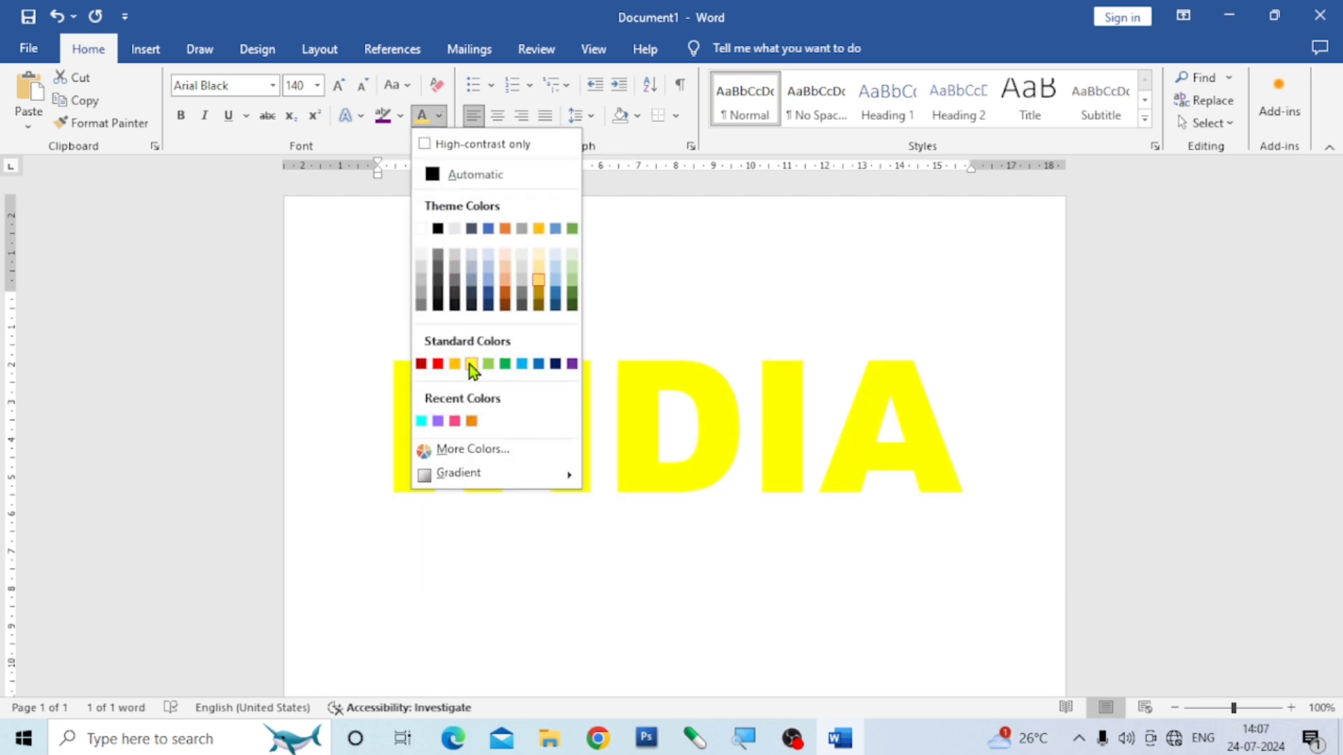
left_click(522, 368)
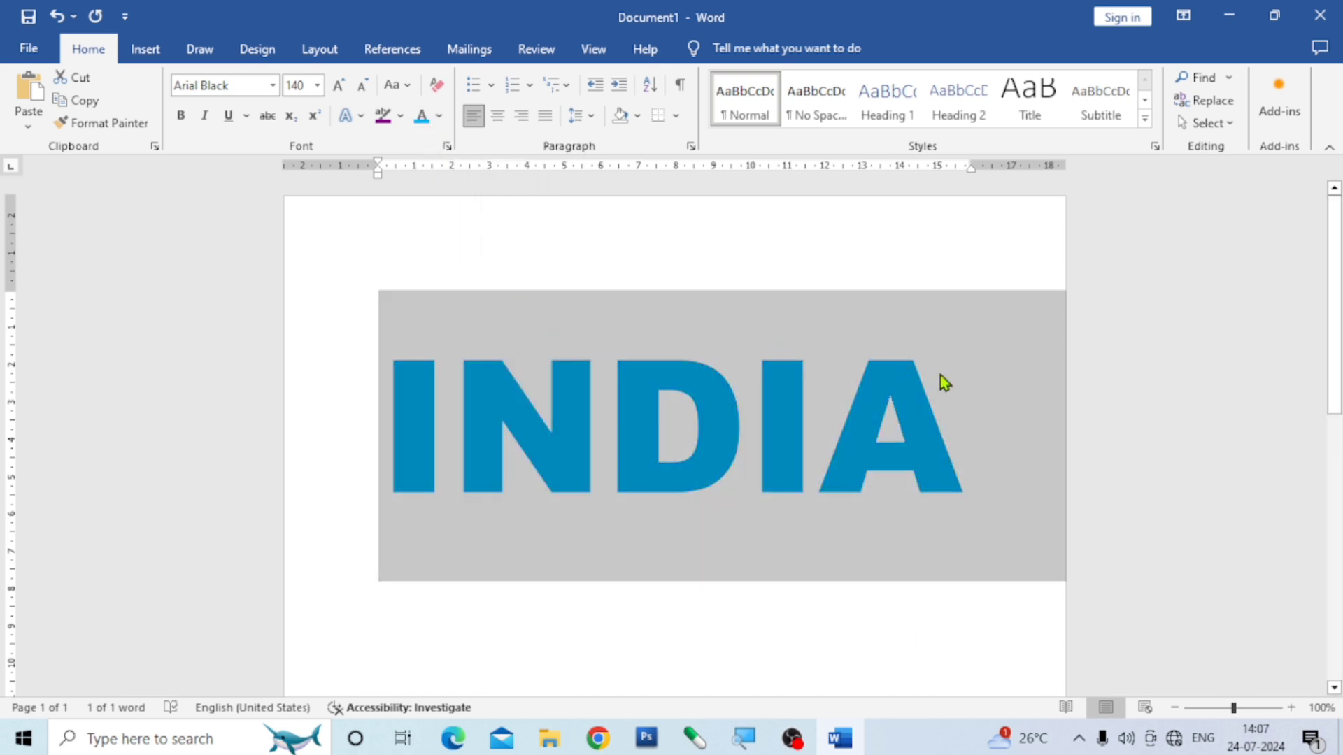
left_click(944, 396)
Step: Open the additional font colours for the word INDIA and pick a bright pink from the standard colour honeycomb
left_click_drag(944, 396, 232, 343)
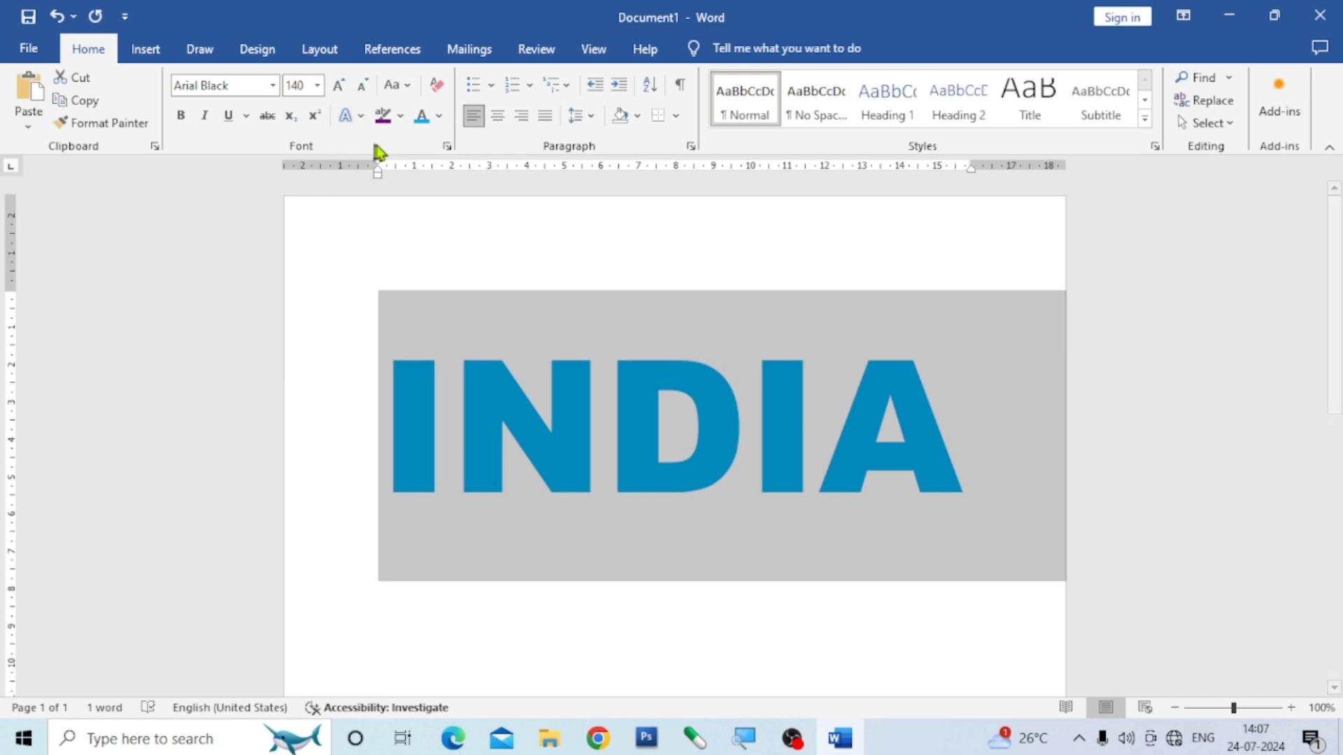
left_click(438, 120)
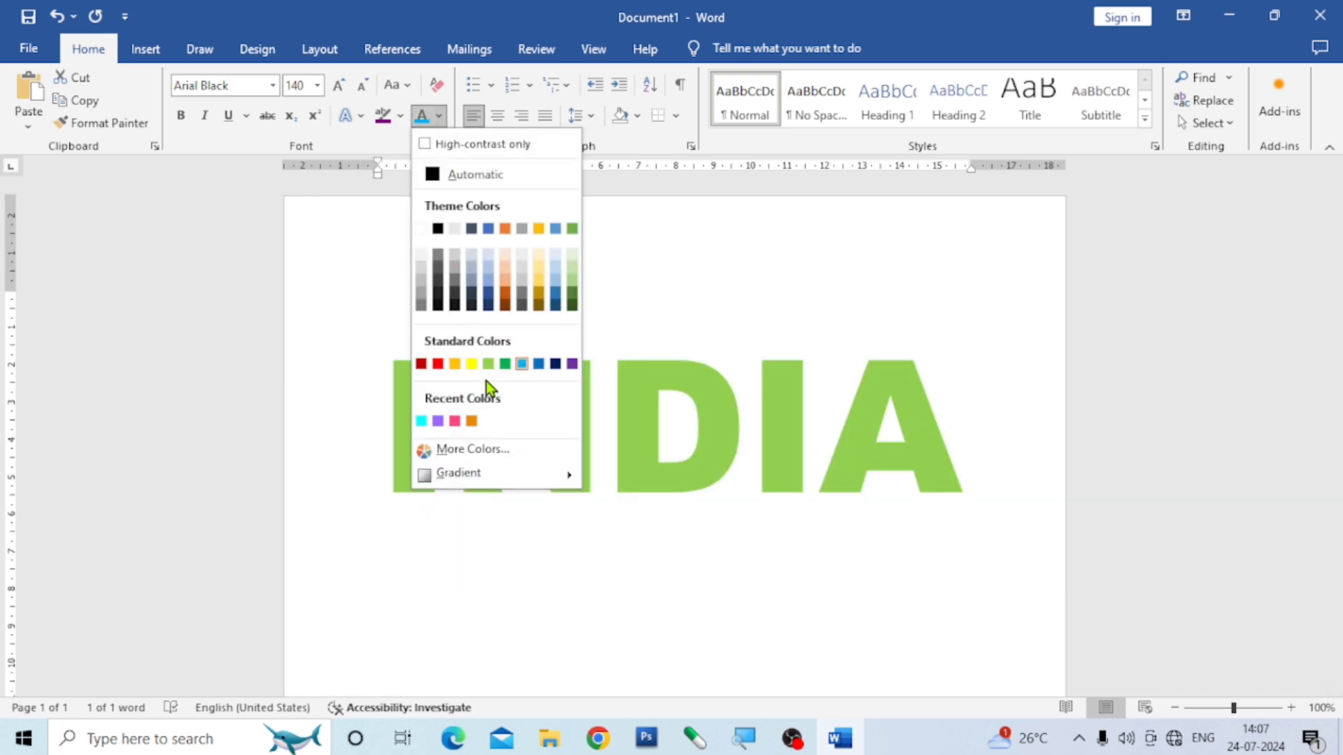
left_click(487, 453)
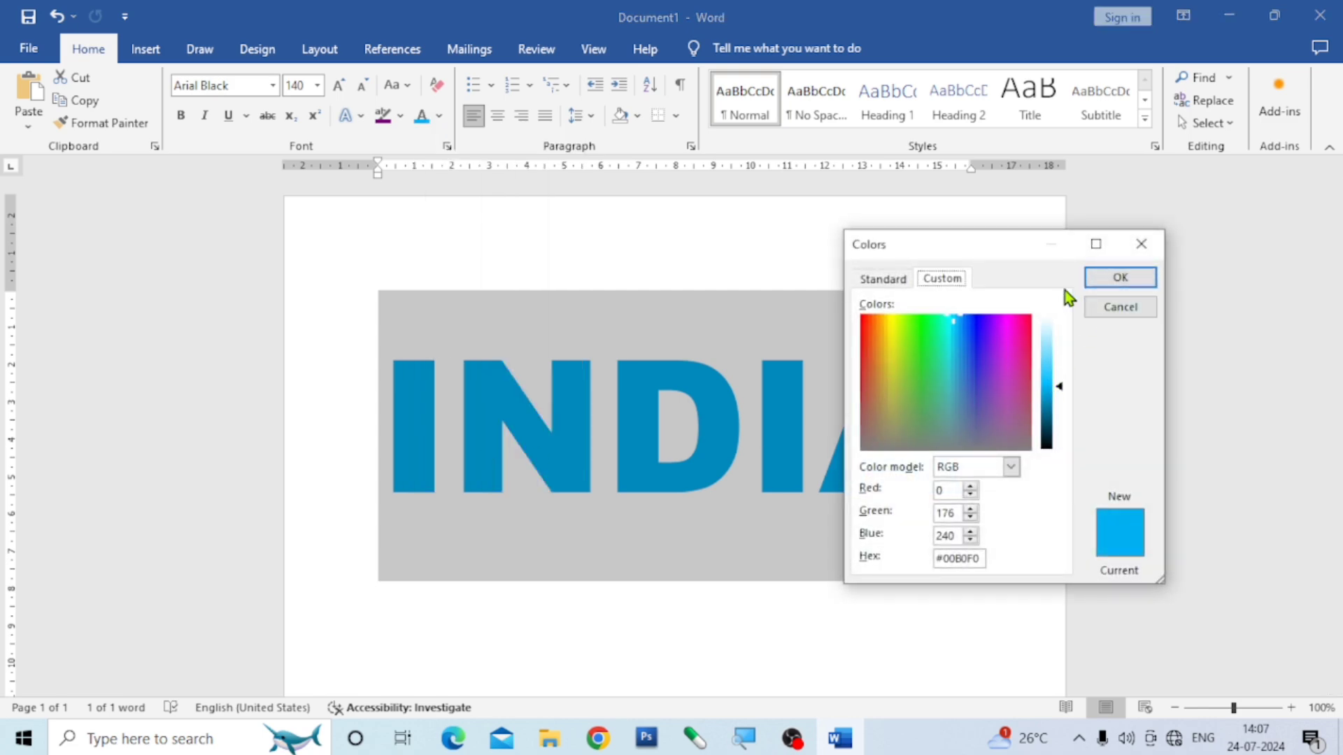
left_click_drag(1028, 250, 688, 244)
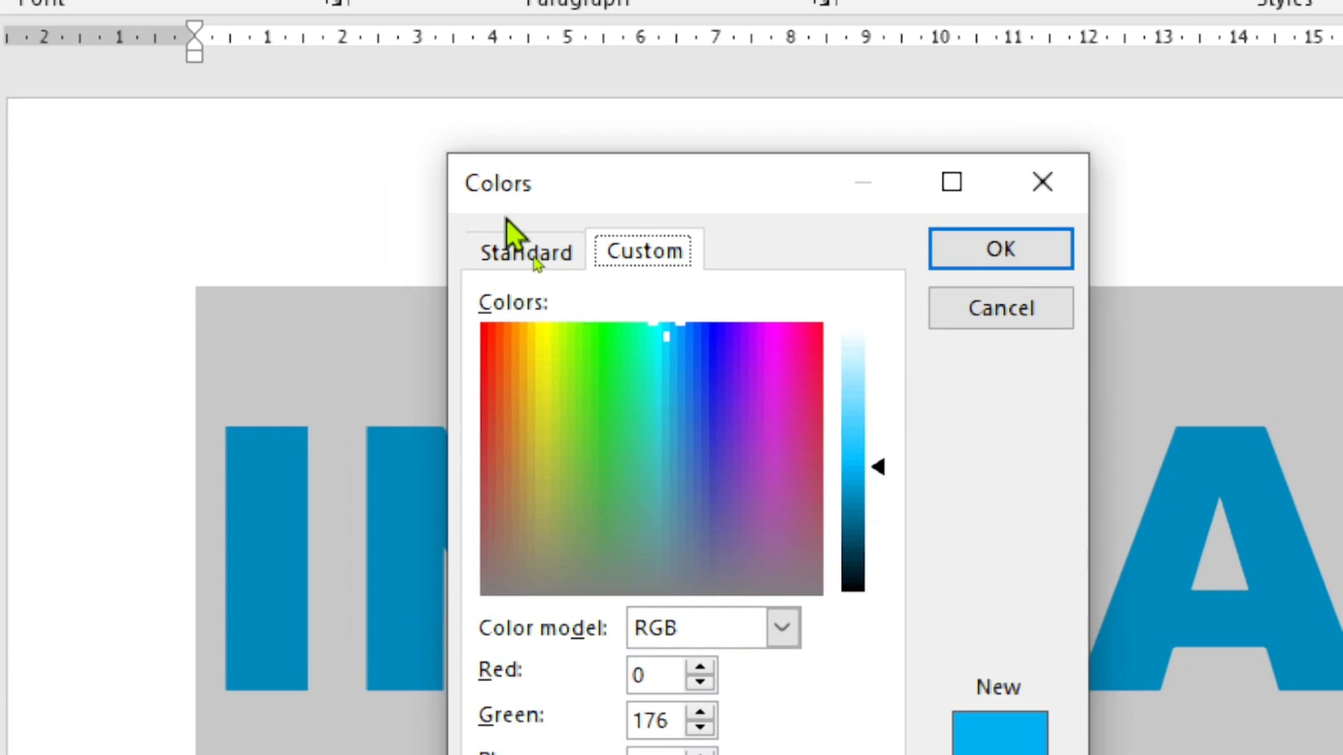
left_click(529, 254)
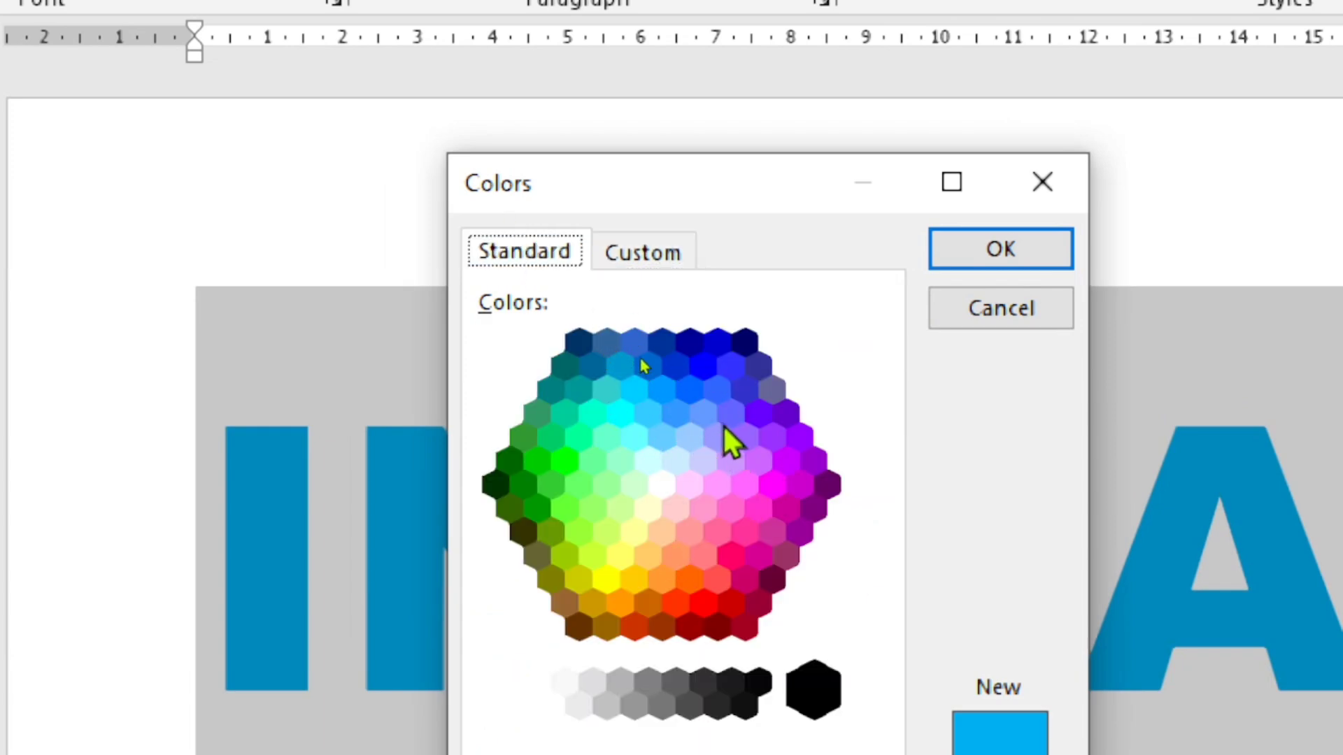
left_click(708, 392)
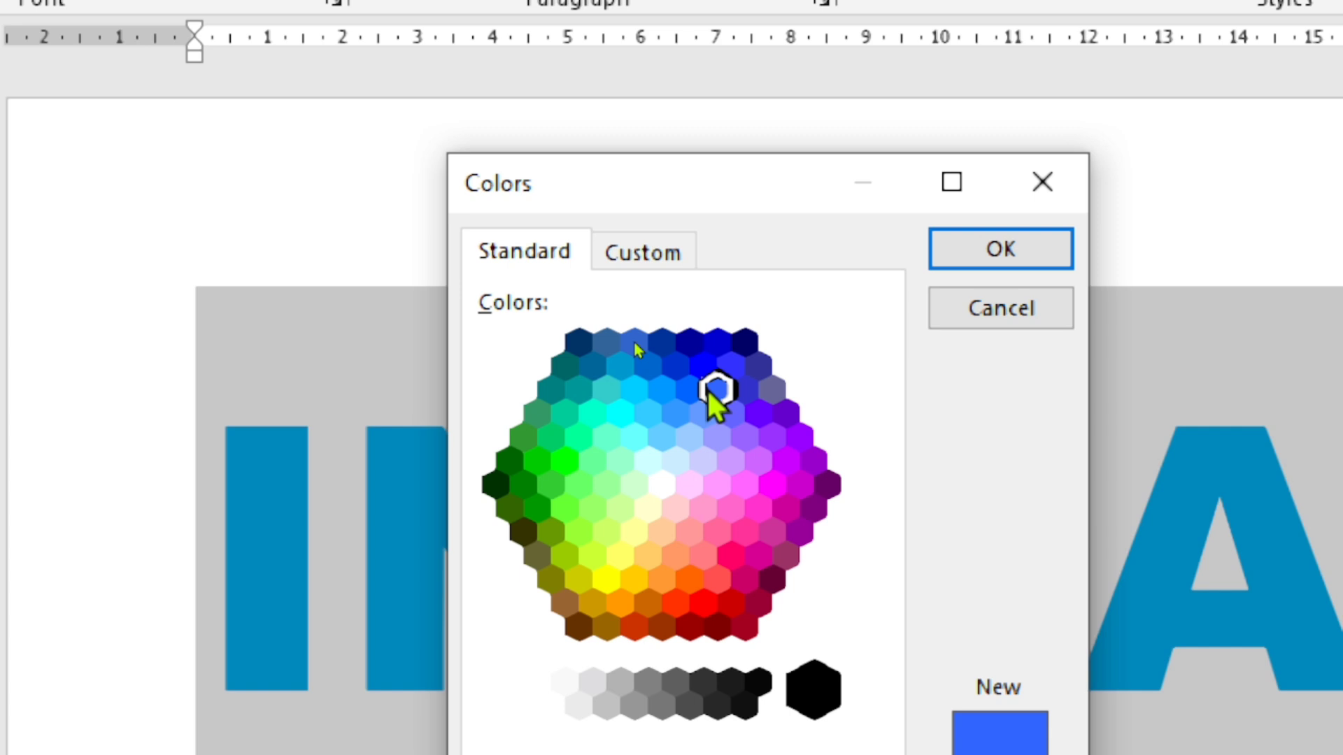
left_click(675, 461)
left_click(676, 491)
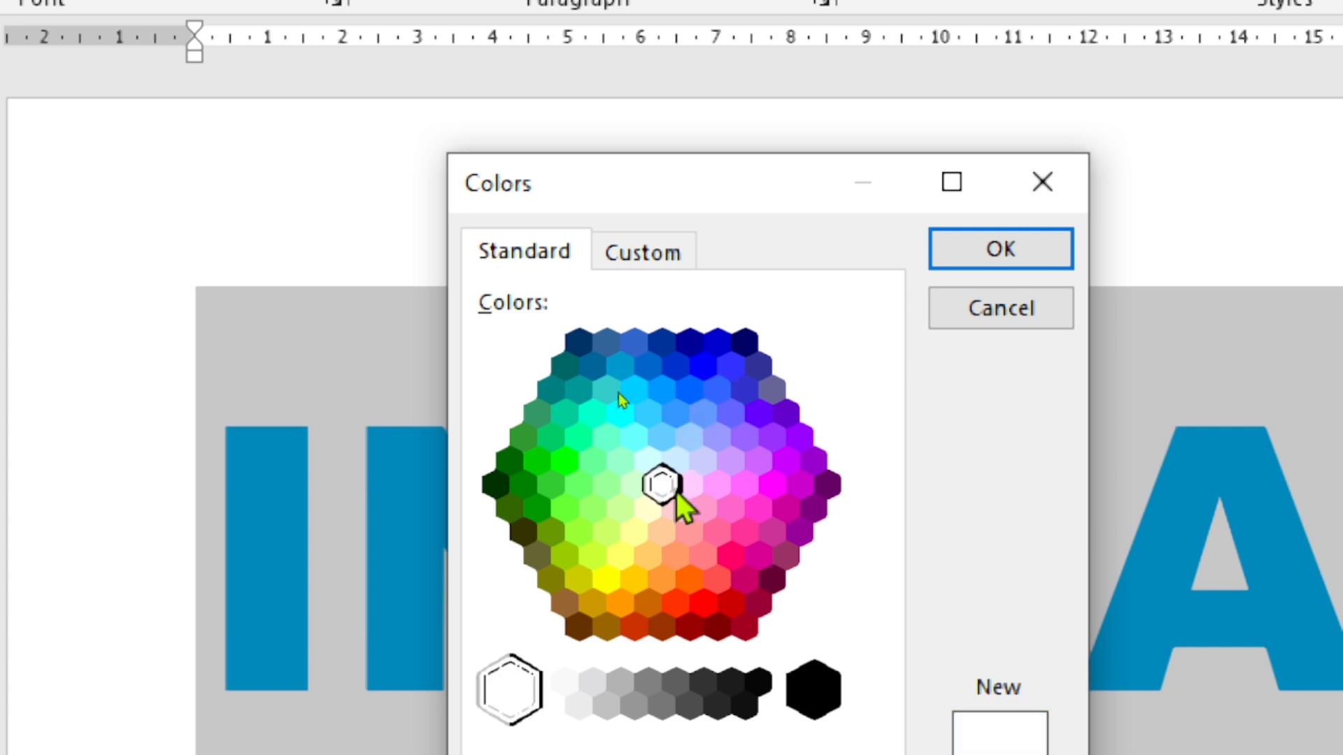
left_click(746, 485)
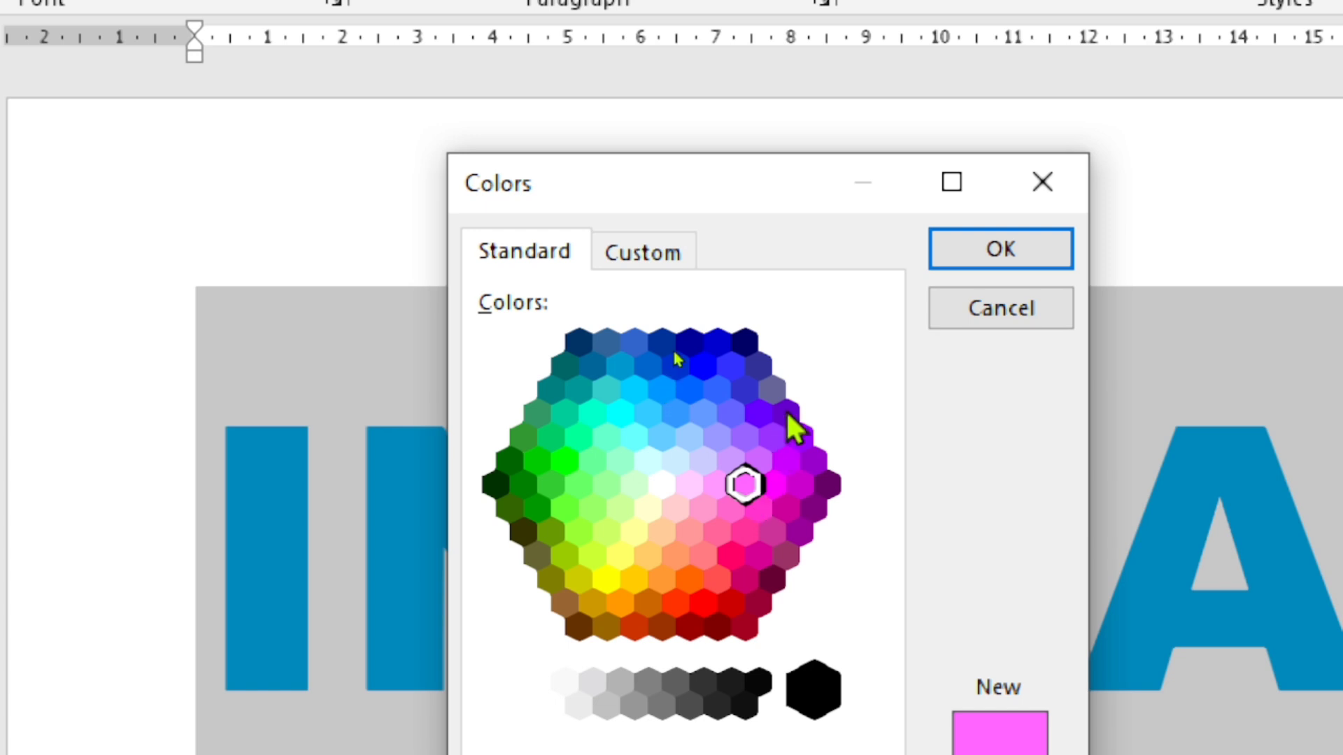
Step: Darken the chosen pink to a custom magenta with red 254 and green 0, and apply it to INDIA
left_click(664, 252)
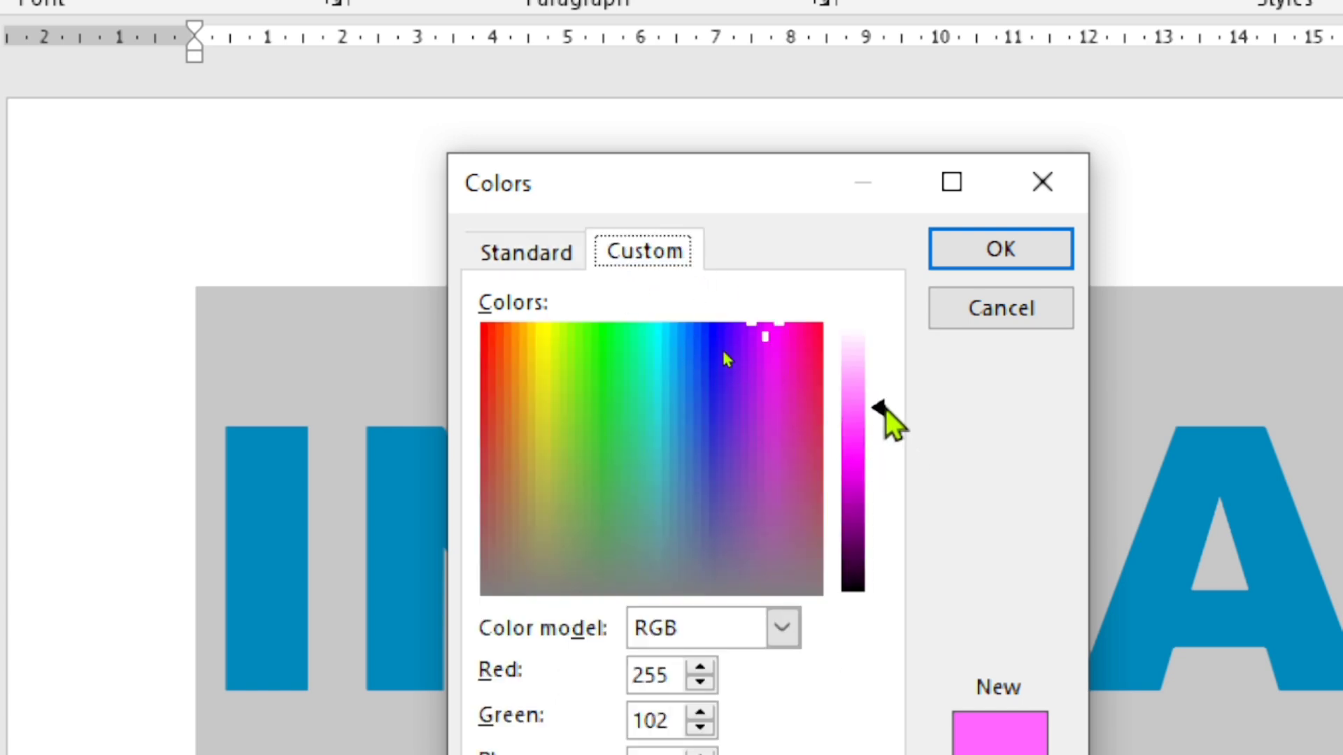
left_click_drag(886, 409, 859, 463)
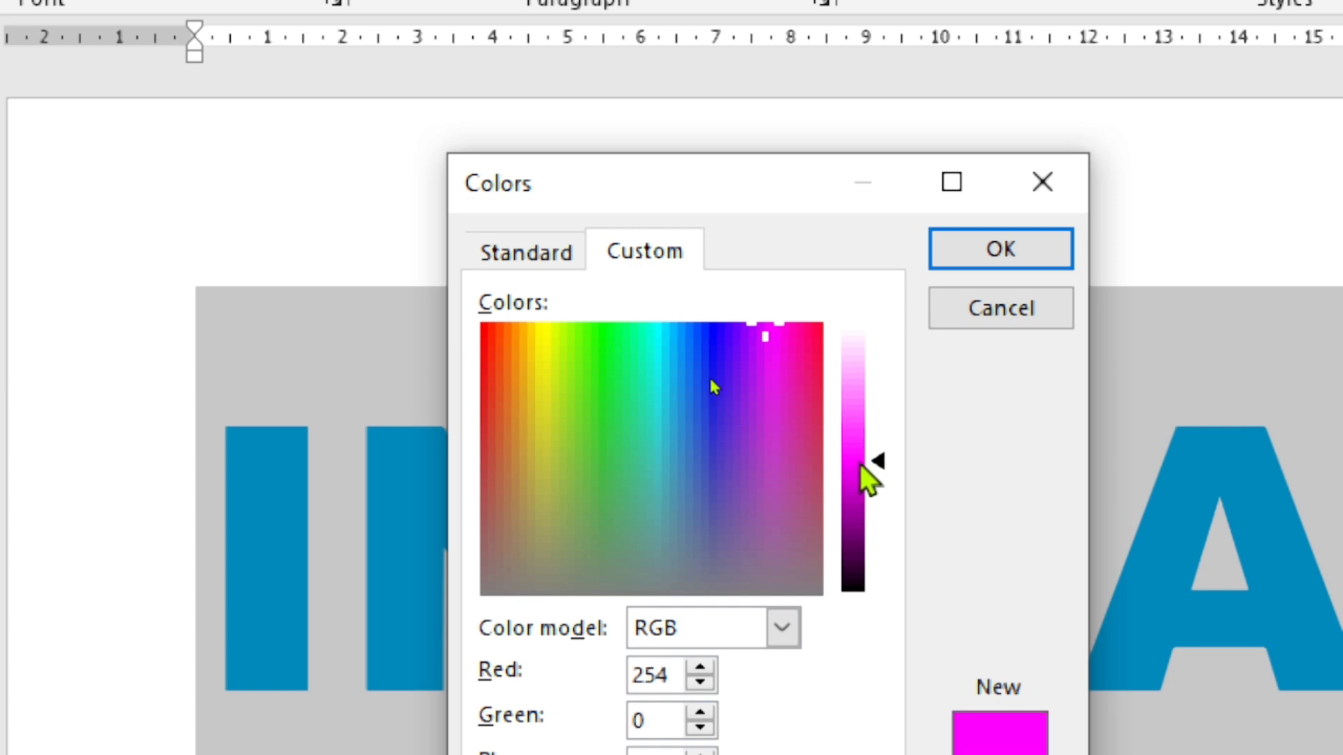
left_click(1019, 248)
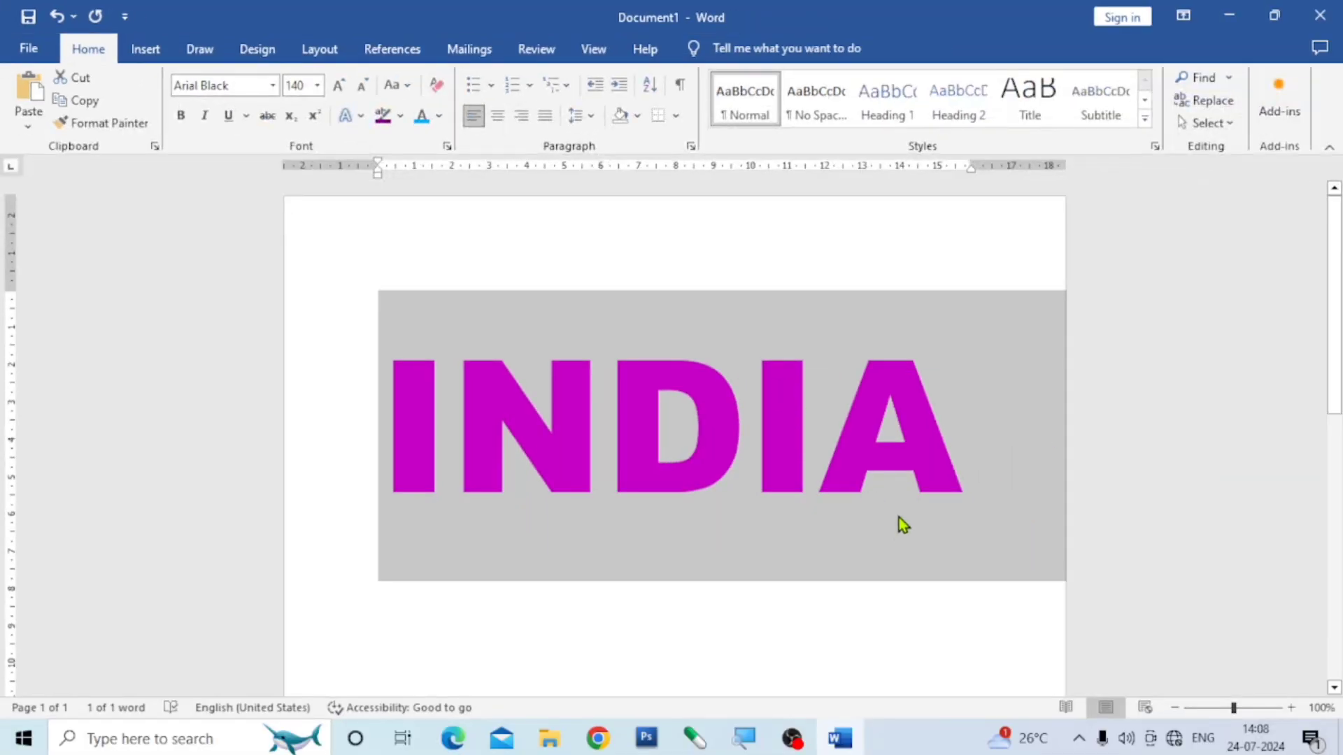
Step: Select the word INDIA and open the additional gradient settings for its text fill
left_click(898, 519)
left_click_drag(968, 429, 482, 158)
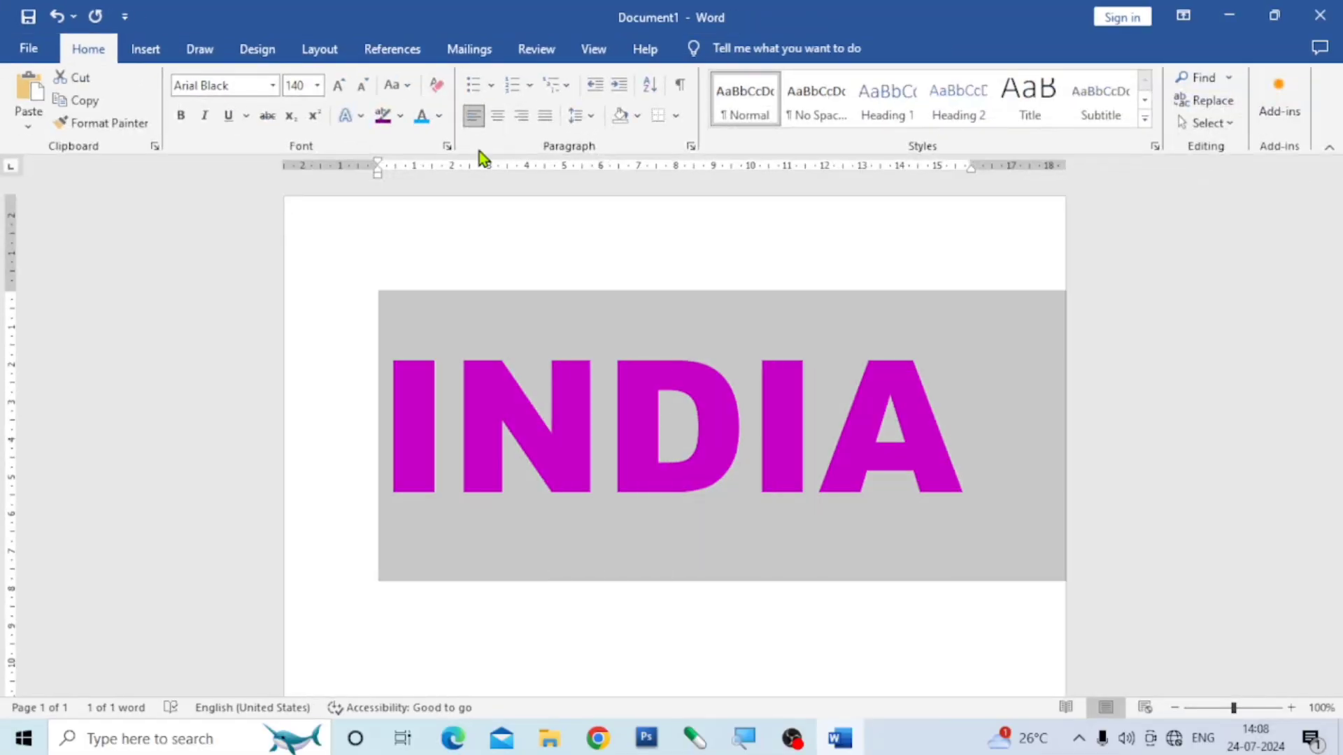
left_click(439, 116)
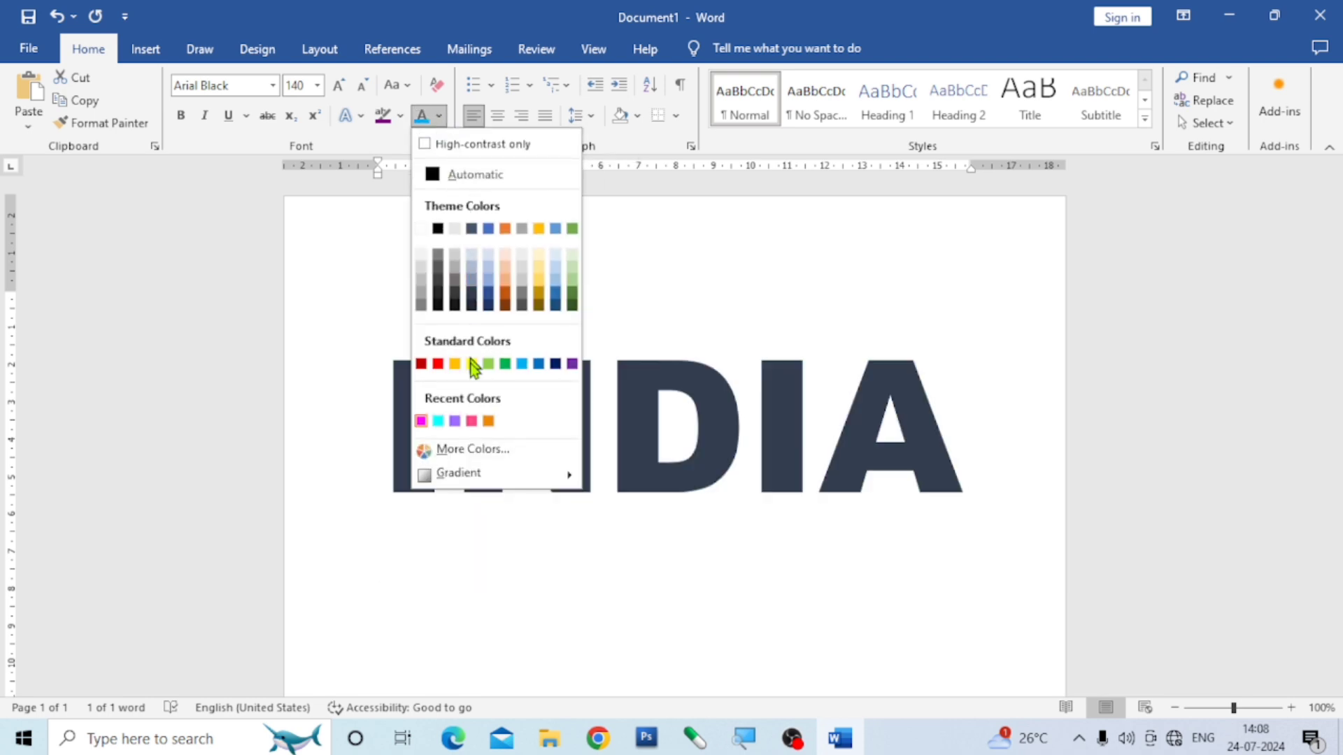
mouse_move(468, 479)
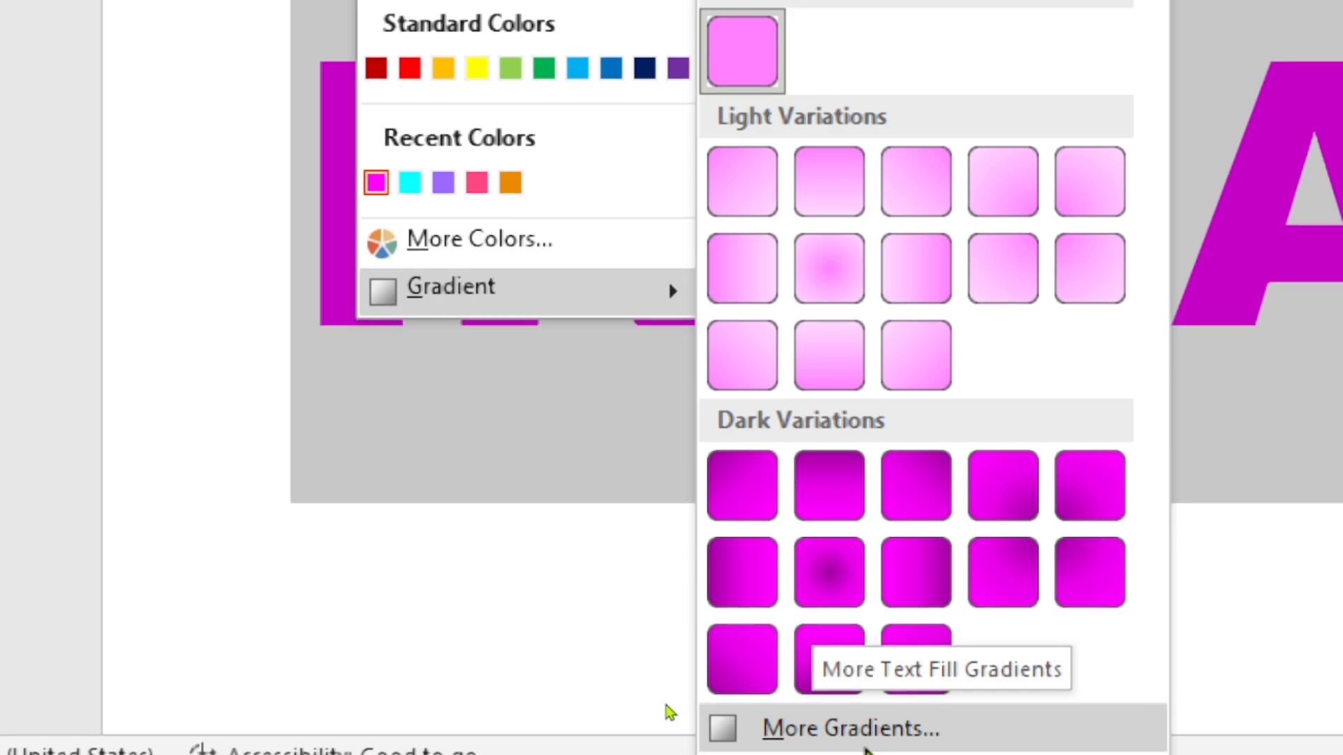
left_click(869, 731)
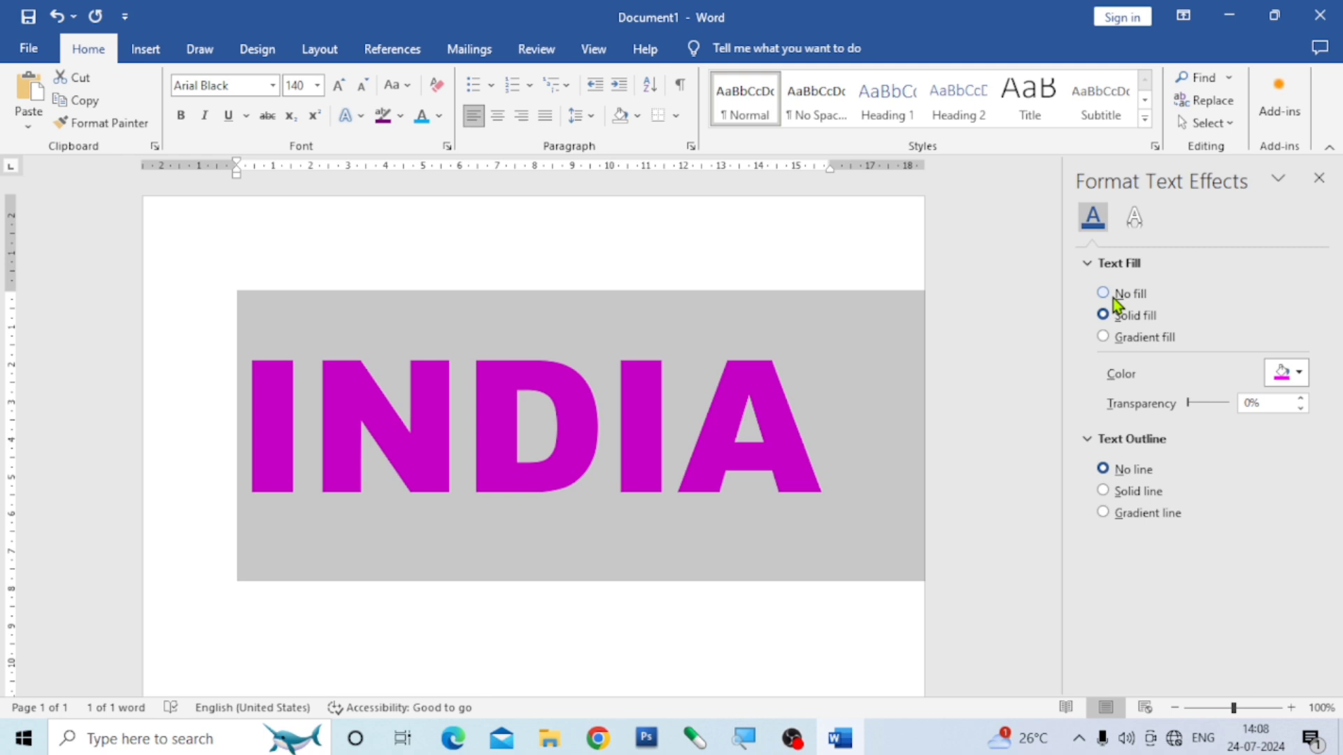
key("alt+equal")
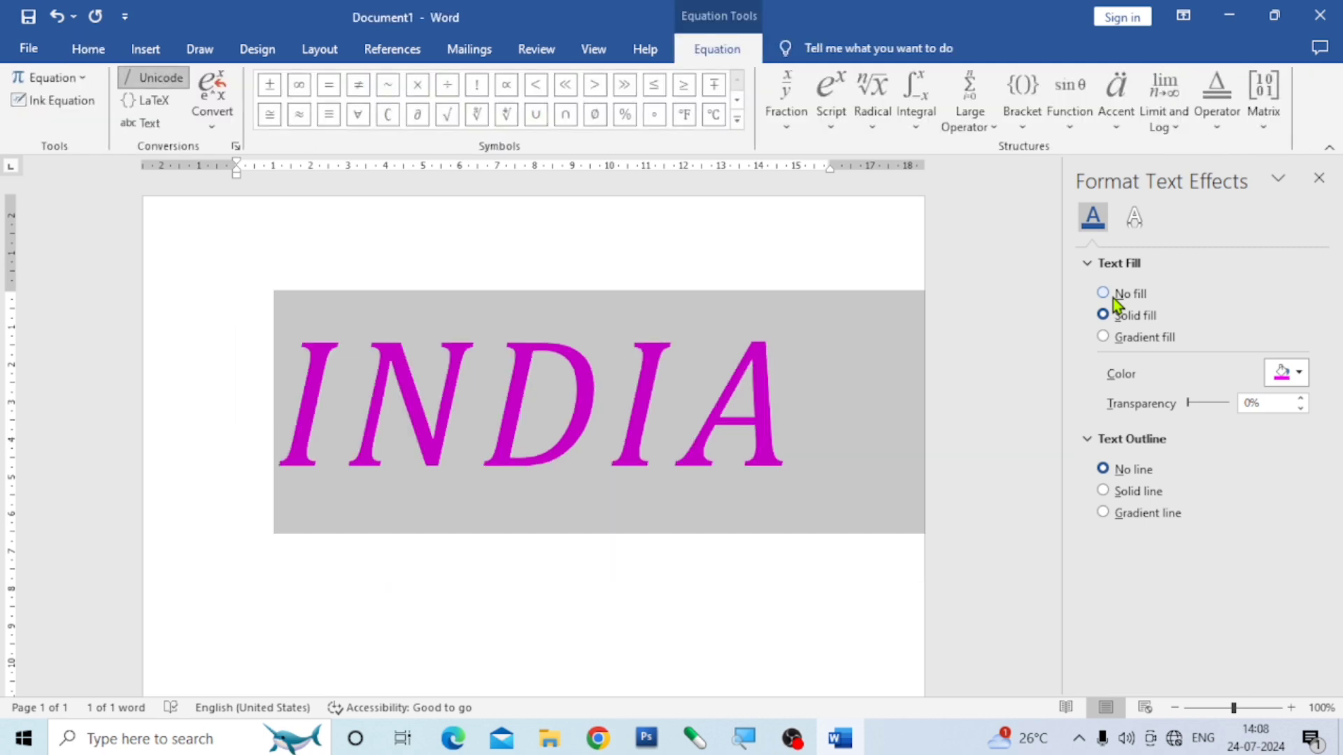
key("ctrl+z")
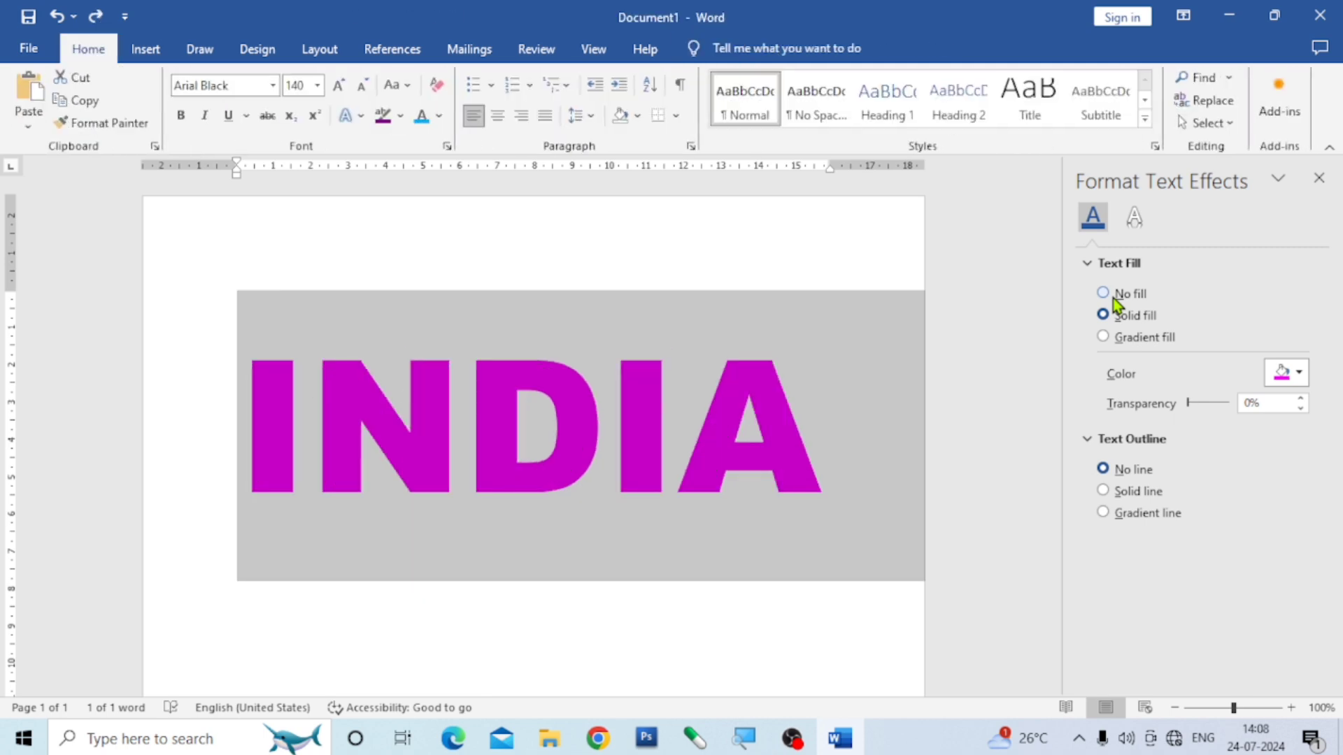
Step: Try the No fill option on the word INDIA and switch it back to Solid fill
left_click(1131, 297)
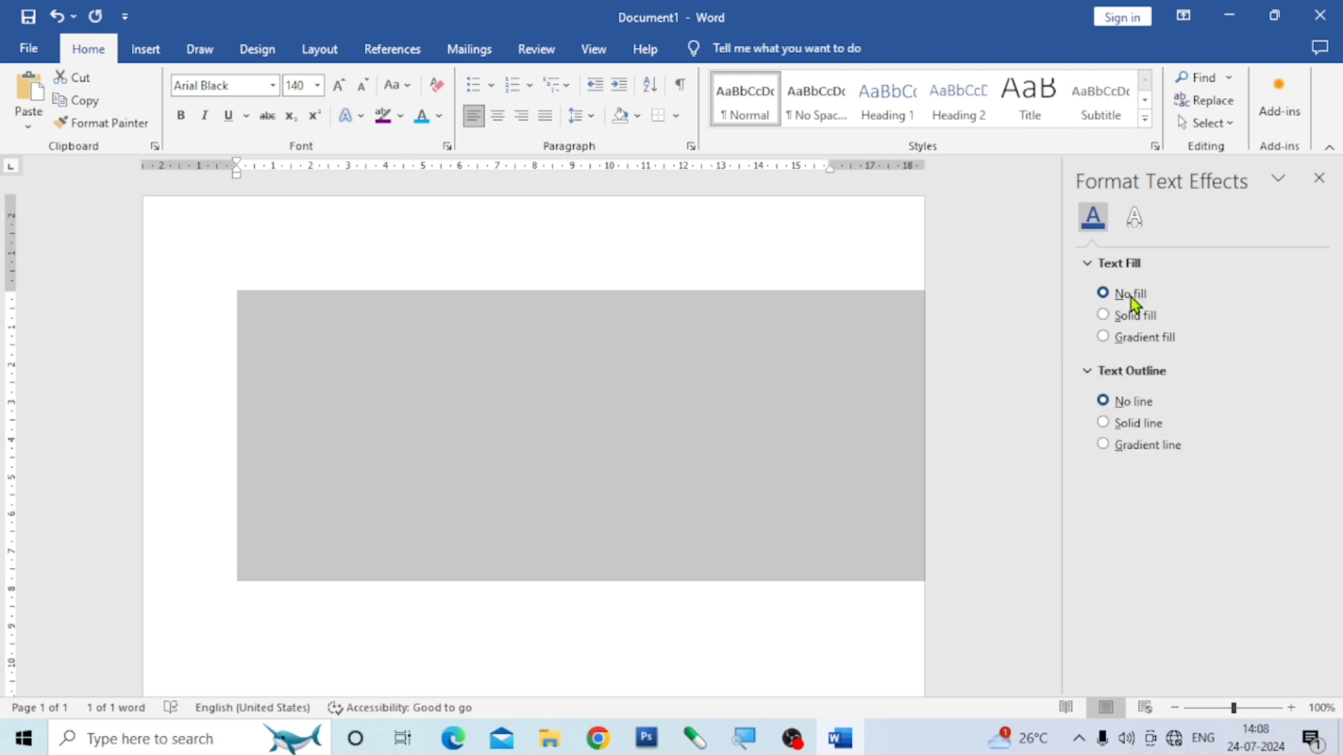
left_click(1123, 318)
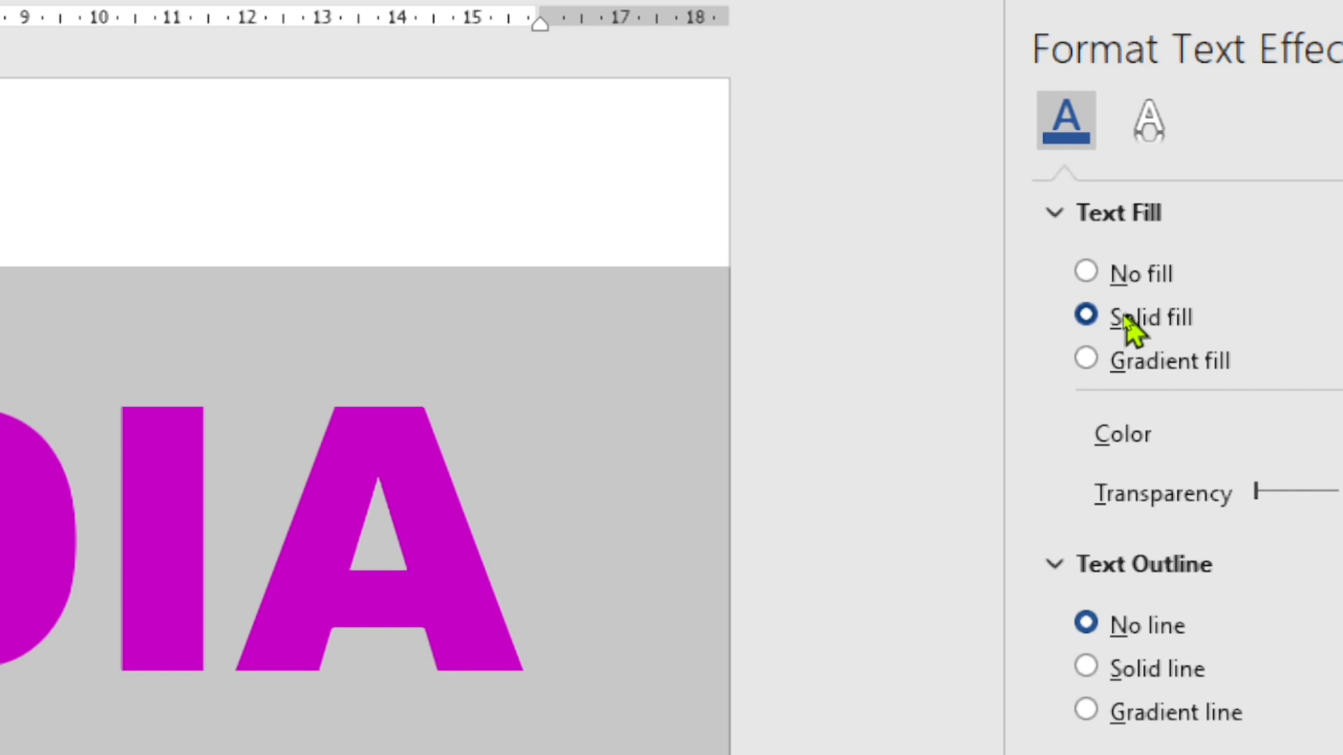
left_click(1085, 270)
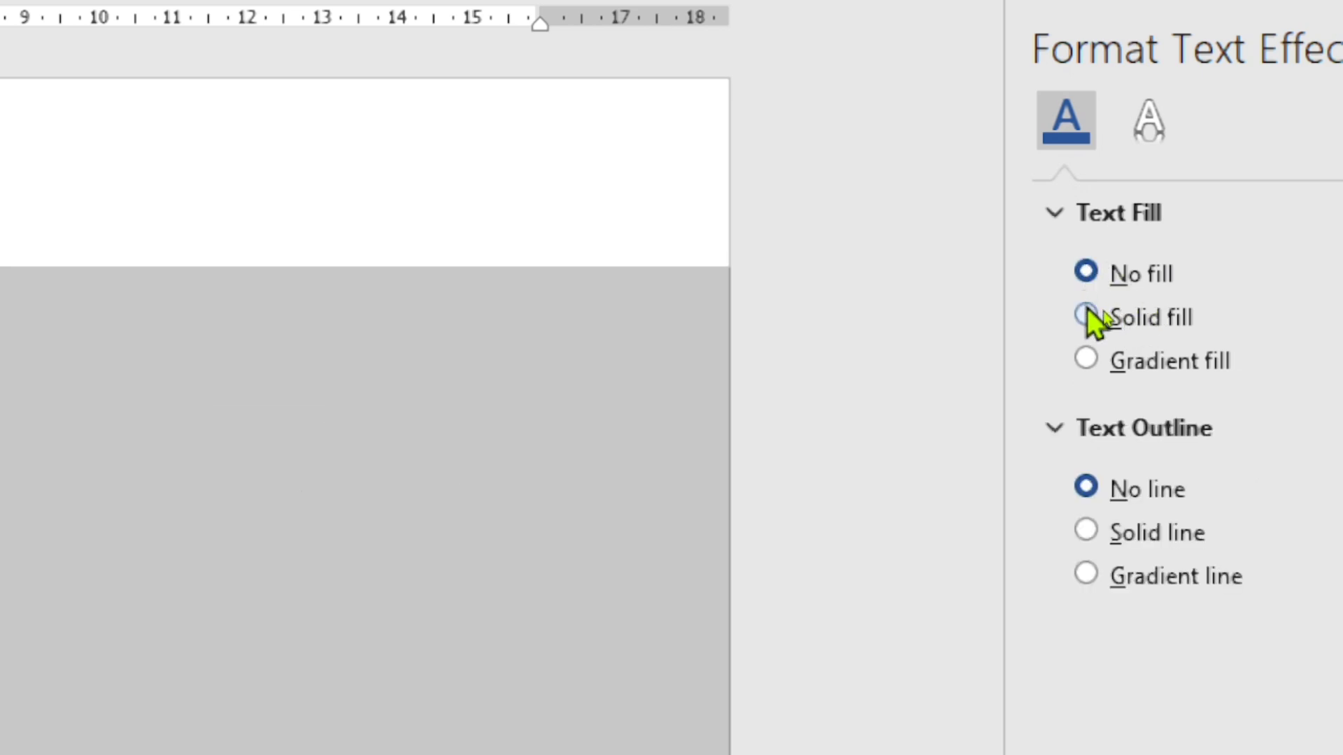
left_click(1087, 309)
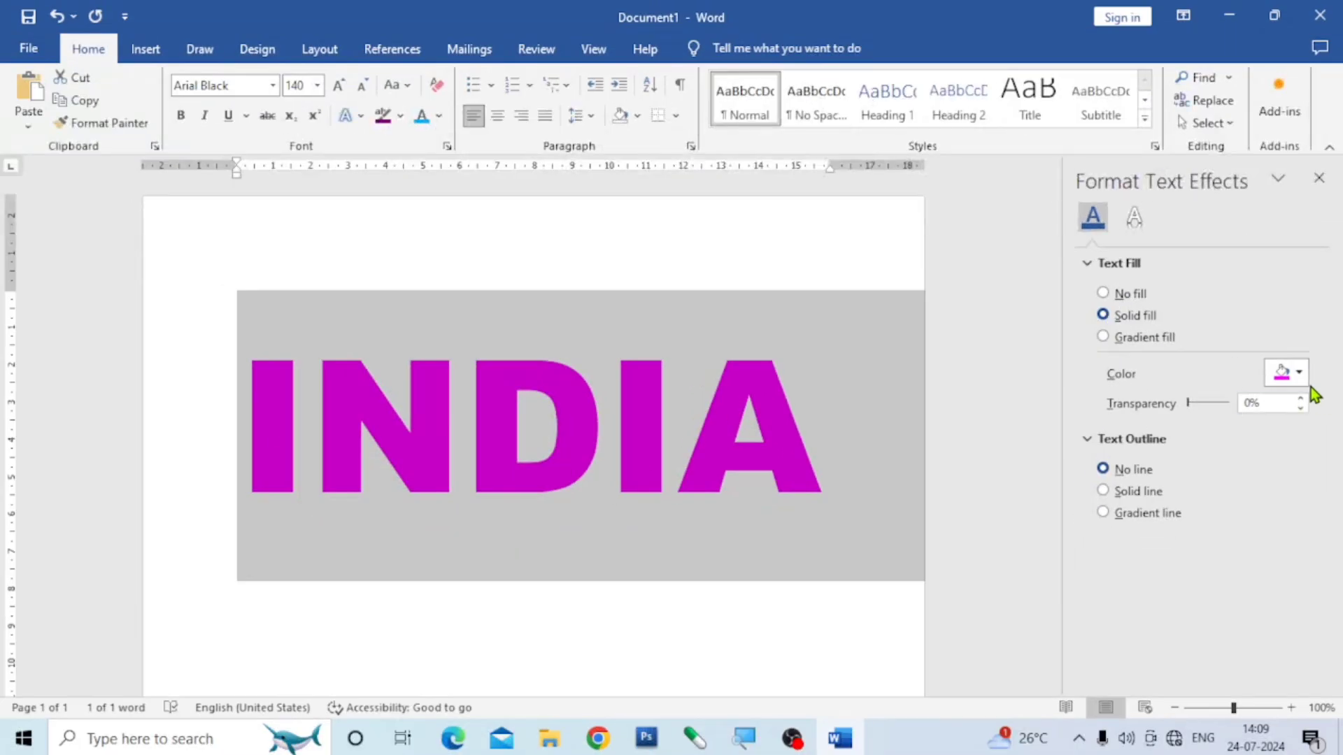
Step: Set INDIA's solid text fill to a darker orange theme colour with 60% transparency
left_click(1300, 373)
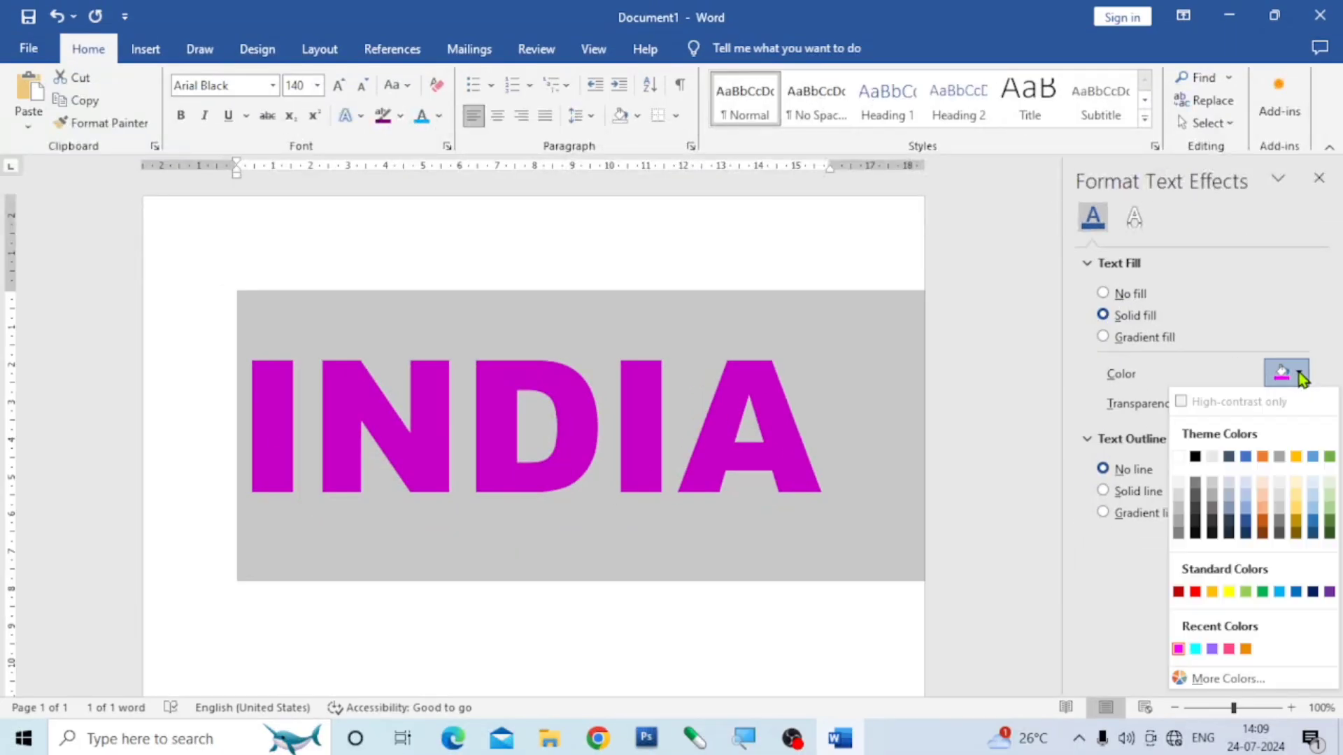
left_click(1263, 521)
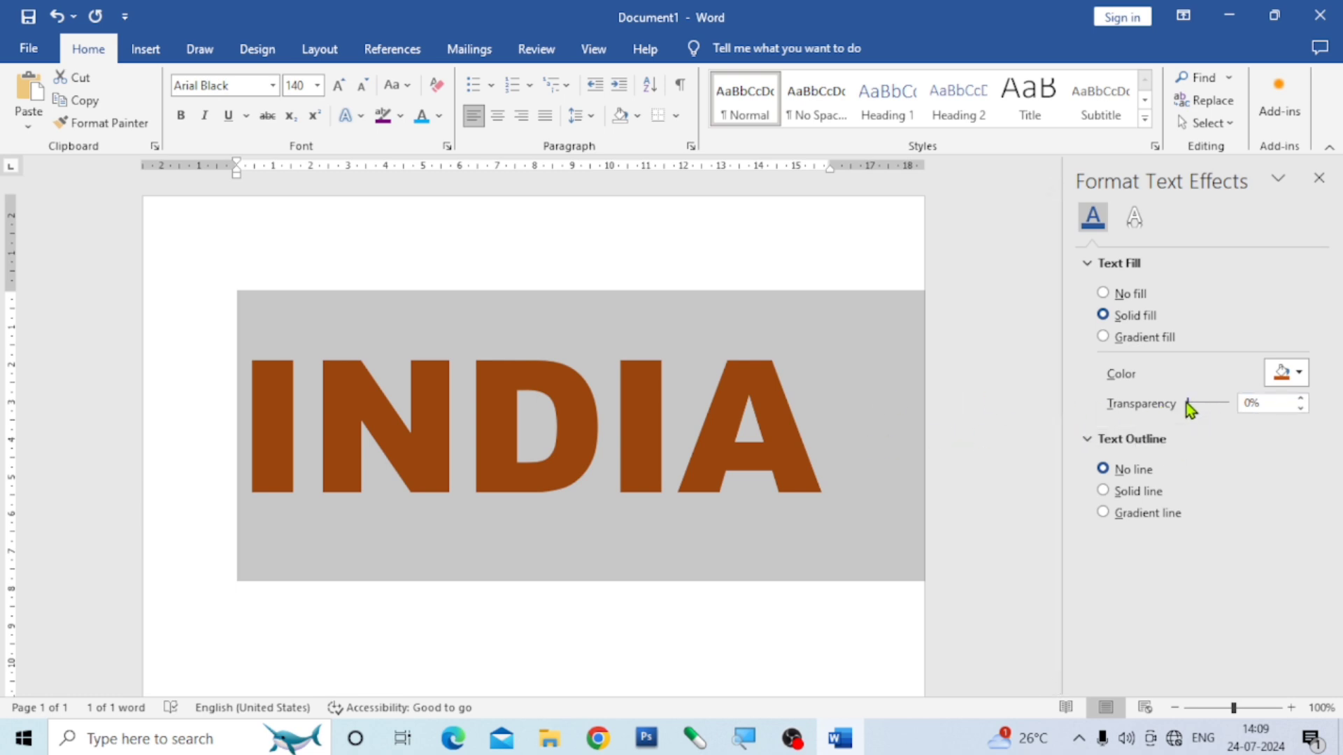
left_click_drag(1187, 404, 1215, 412)
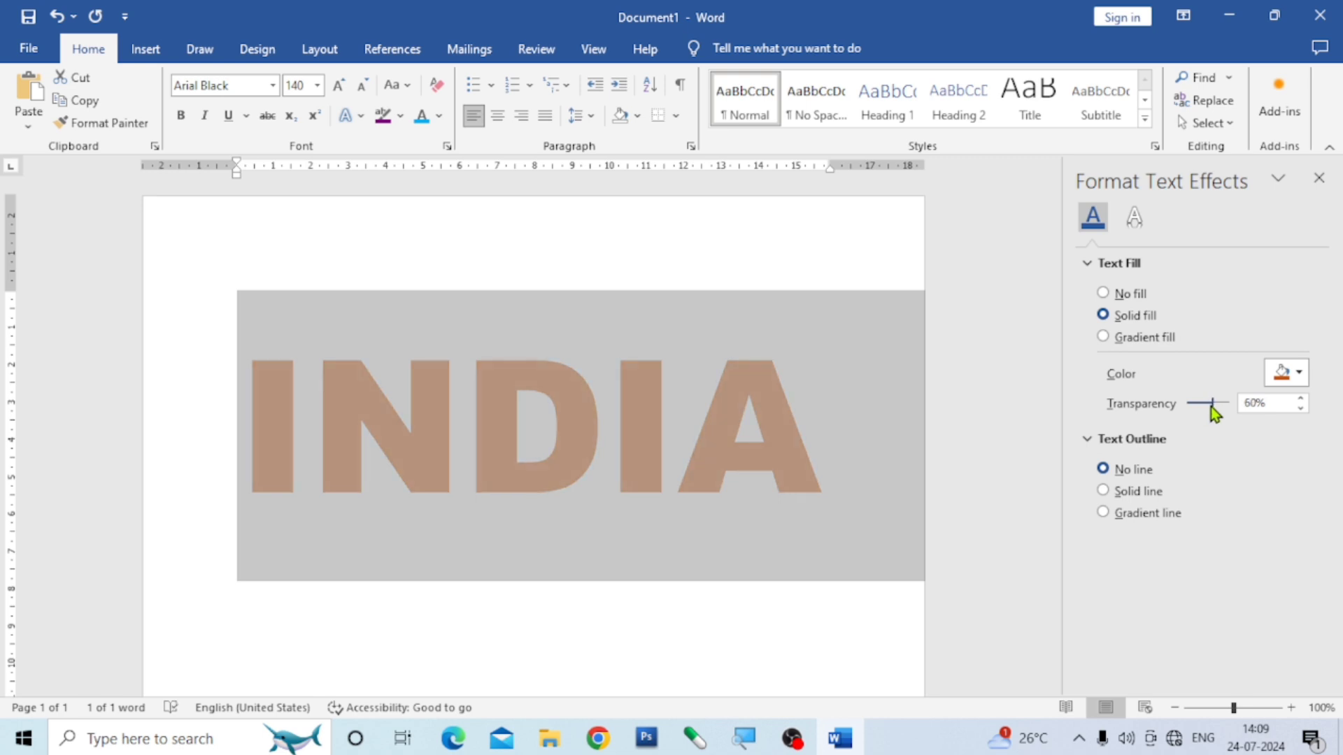
left_click(842, 450)
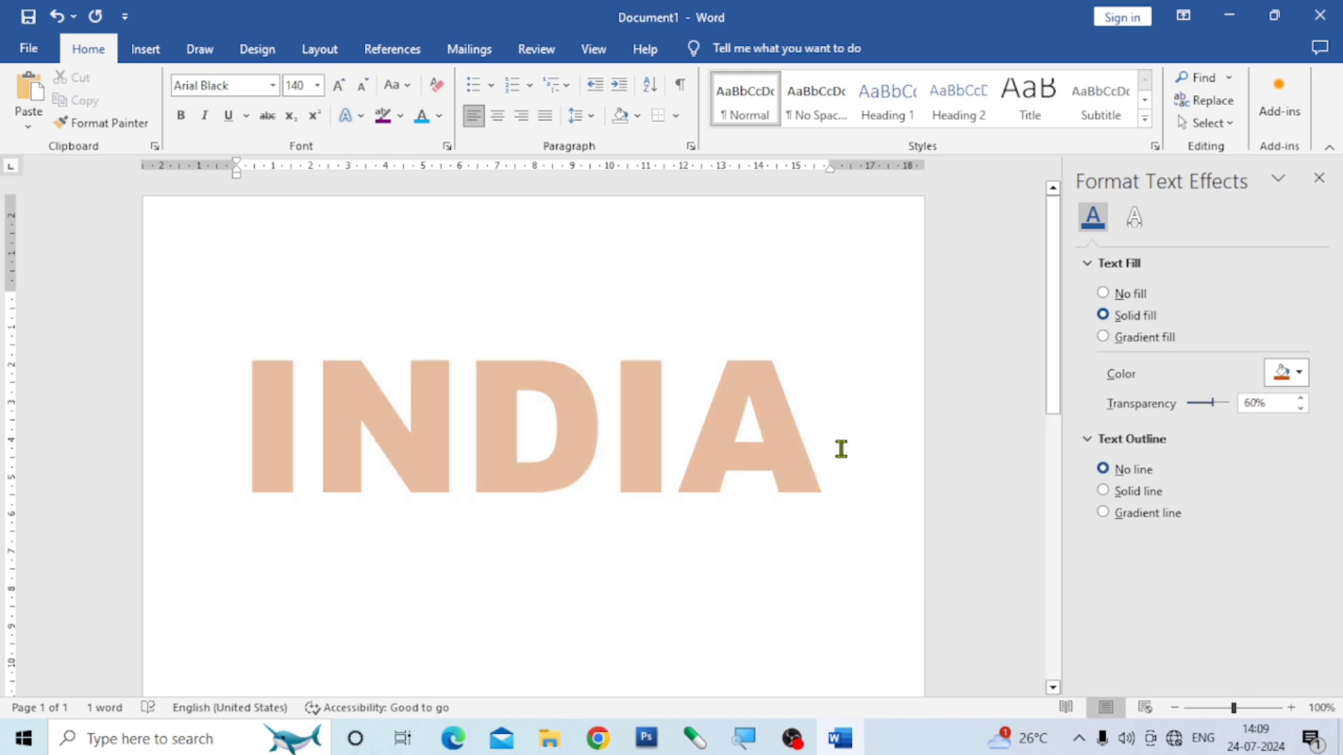
Step: Reselect the word INDIA and reset its text fill transparency to 0%
left_click_drag(842, 450, 219, 438)
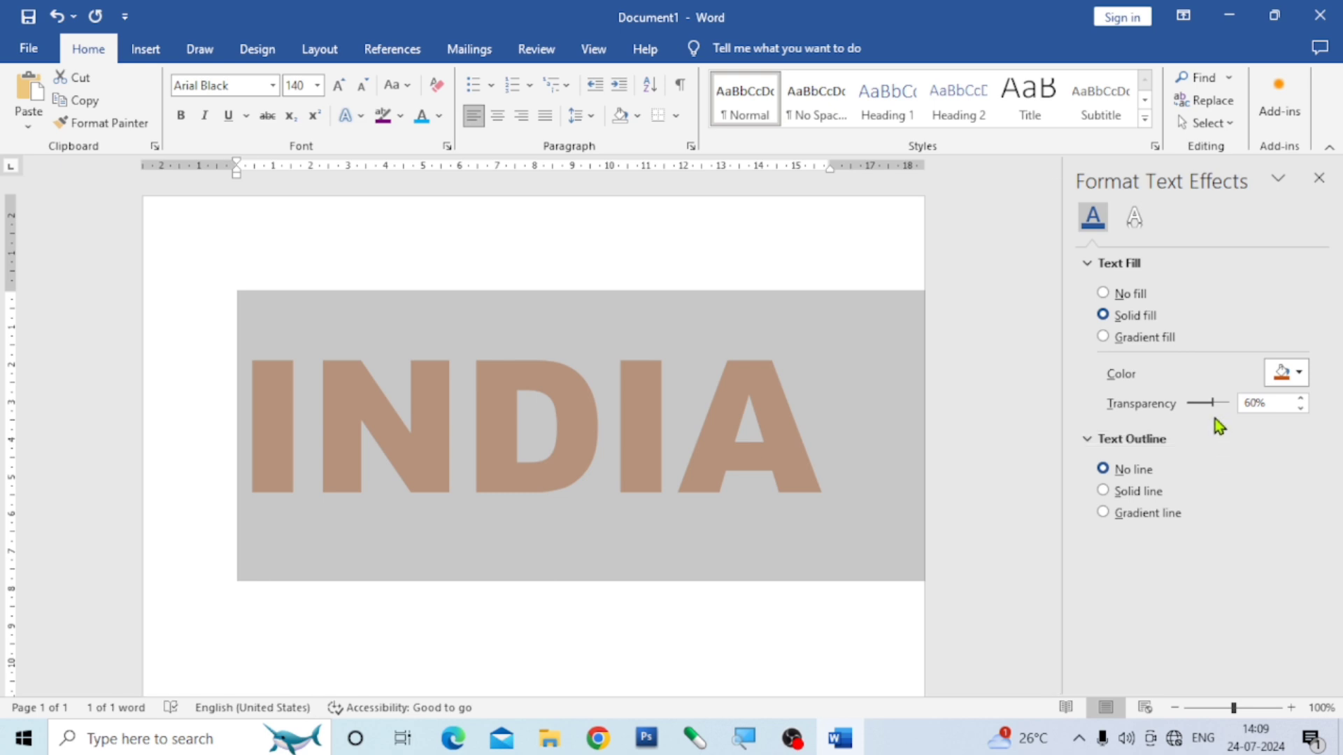
left_click_drag(1215, 408, 1170, 409)
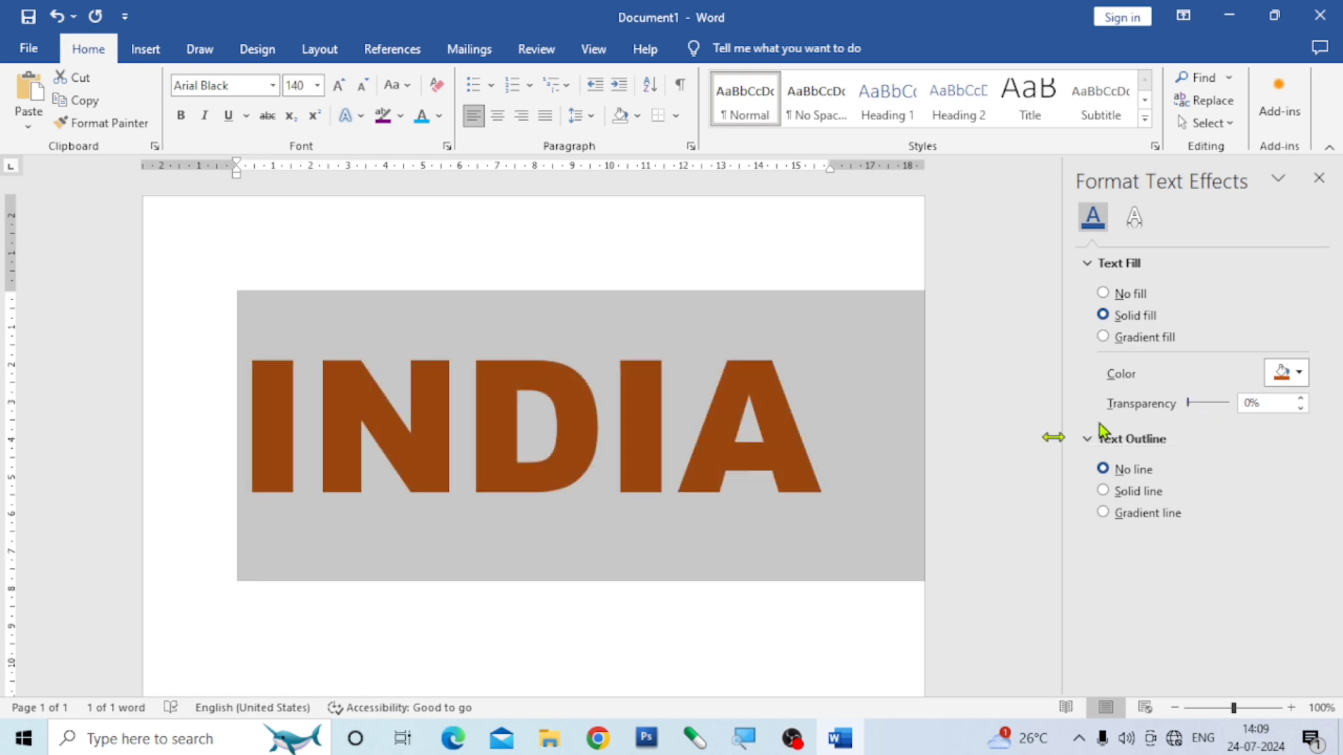
left_click(818, 453)
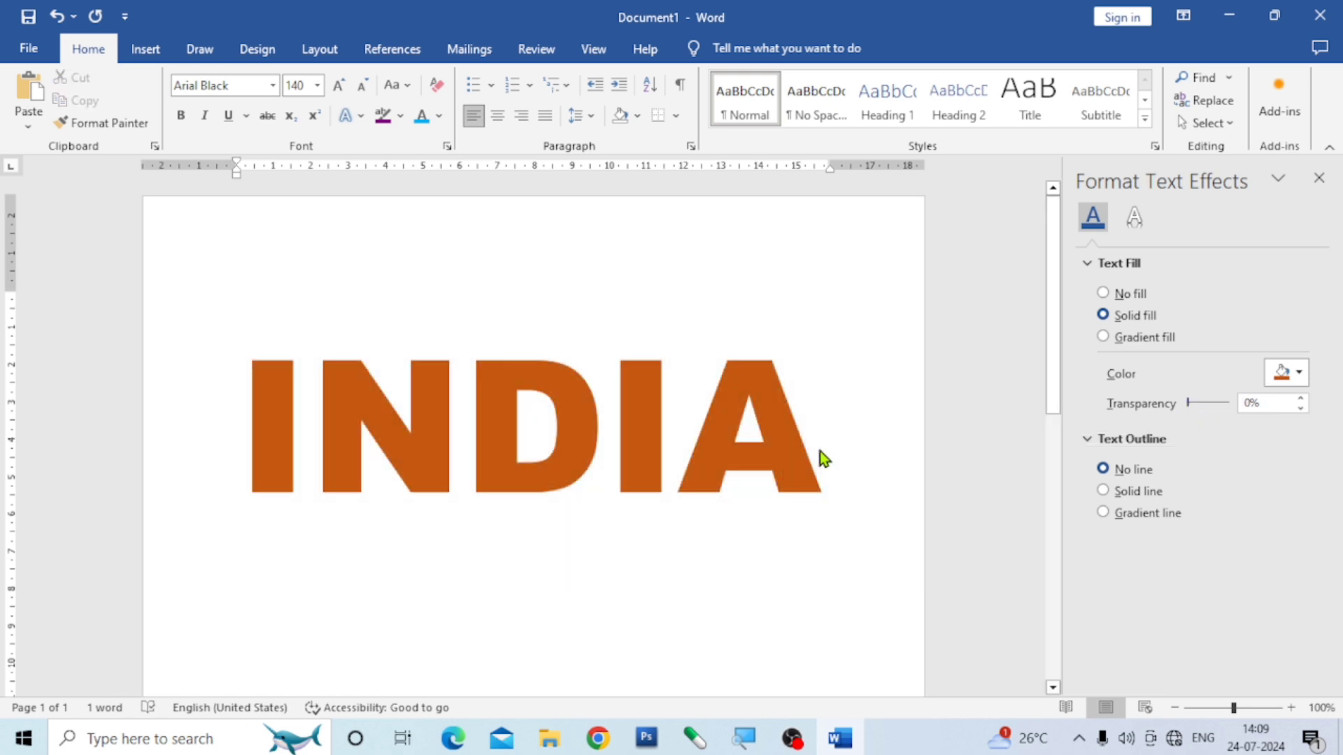
Step: Switch INDIA's text fill to Gradient fill and apply the orange radial preset gradient from the second row of presets
left_click_drag(820, 451, 149, 489)
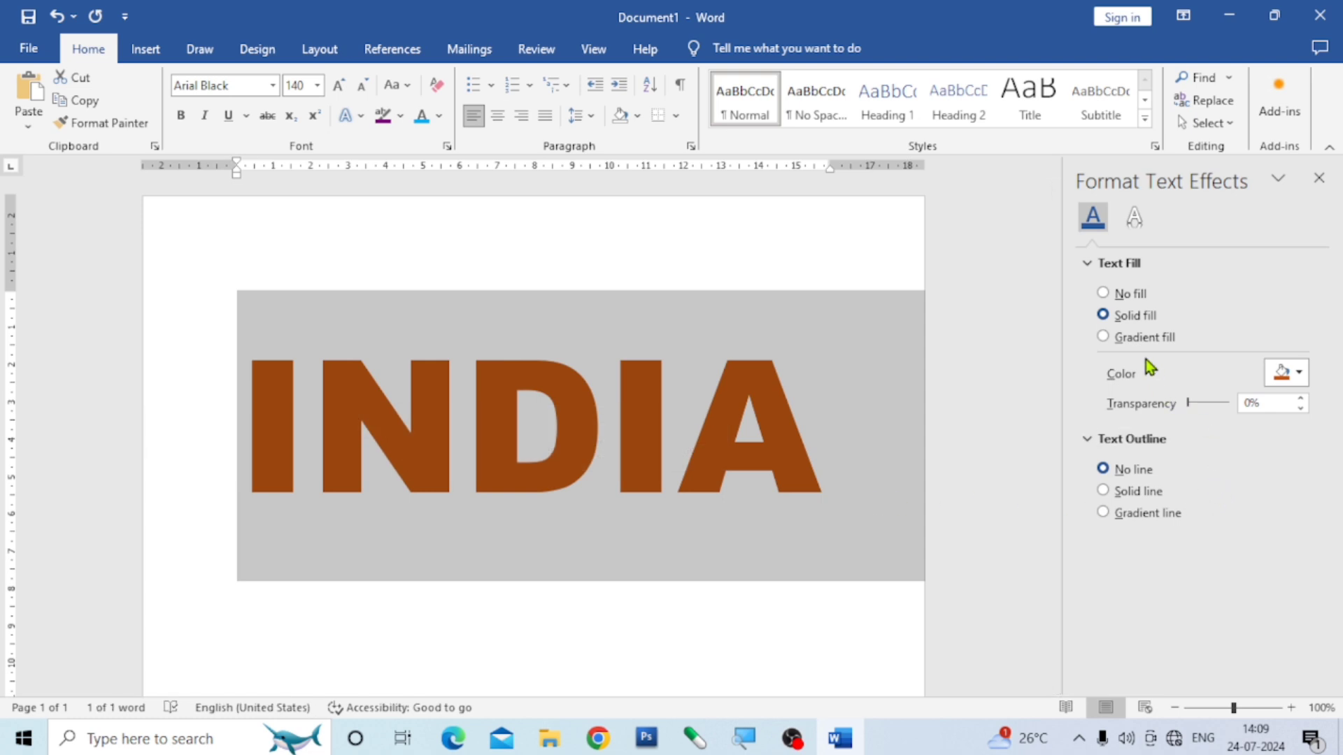
left_click(1103, 337)
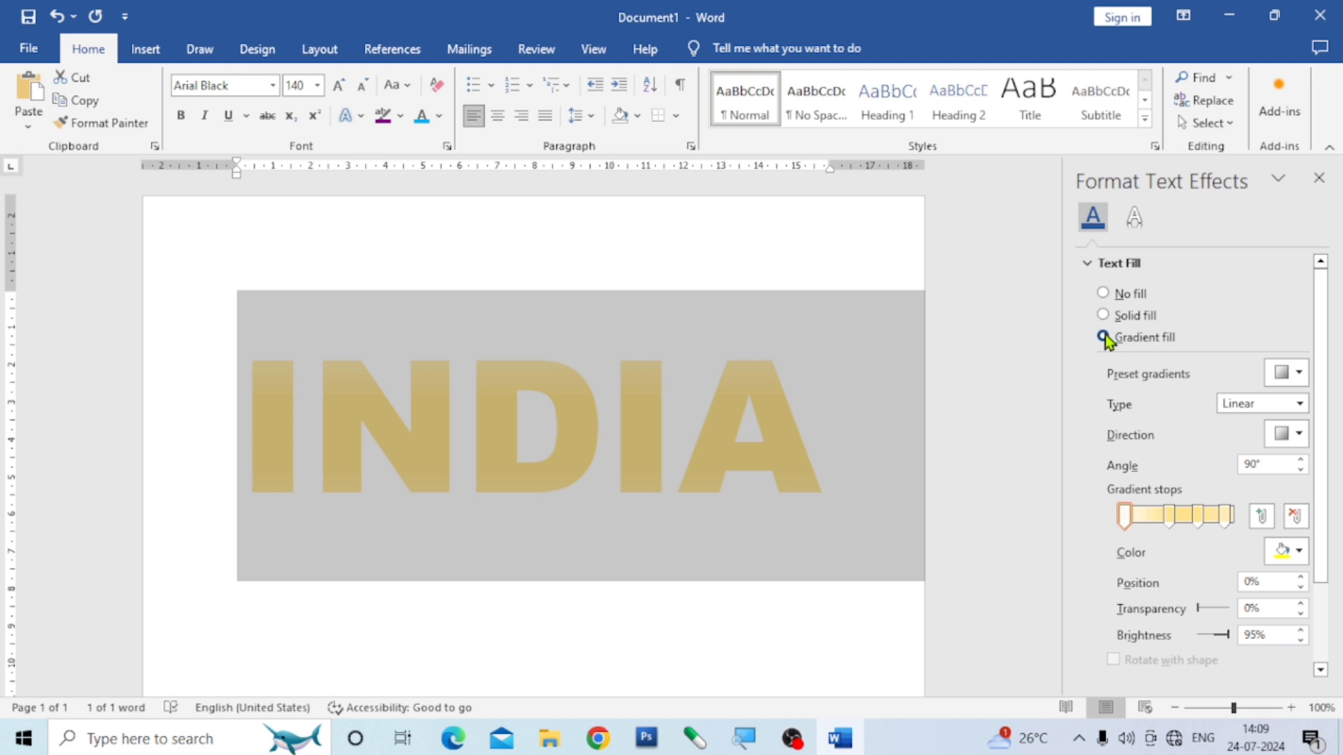
left_click(1299, 375)
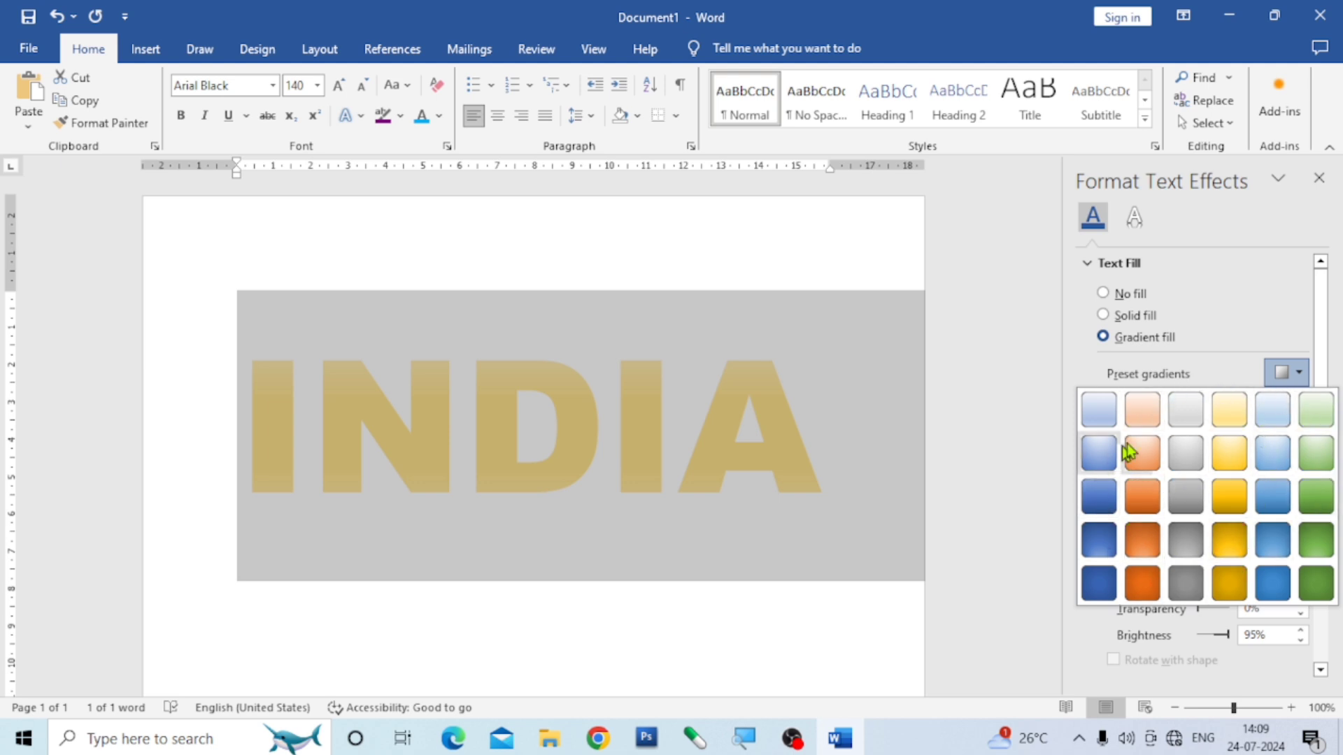
left_click(1138, 459)
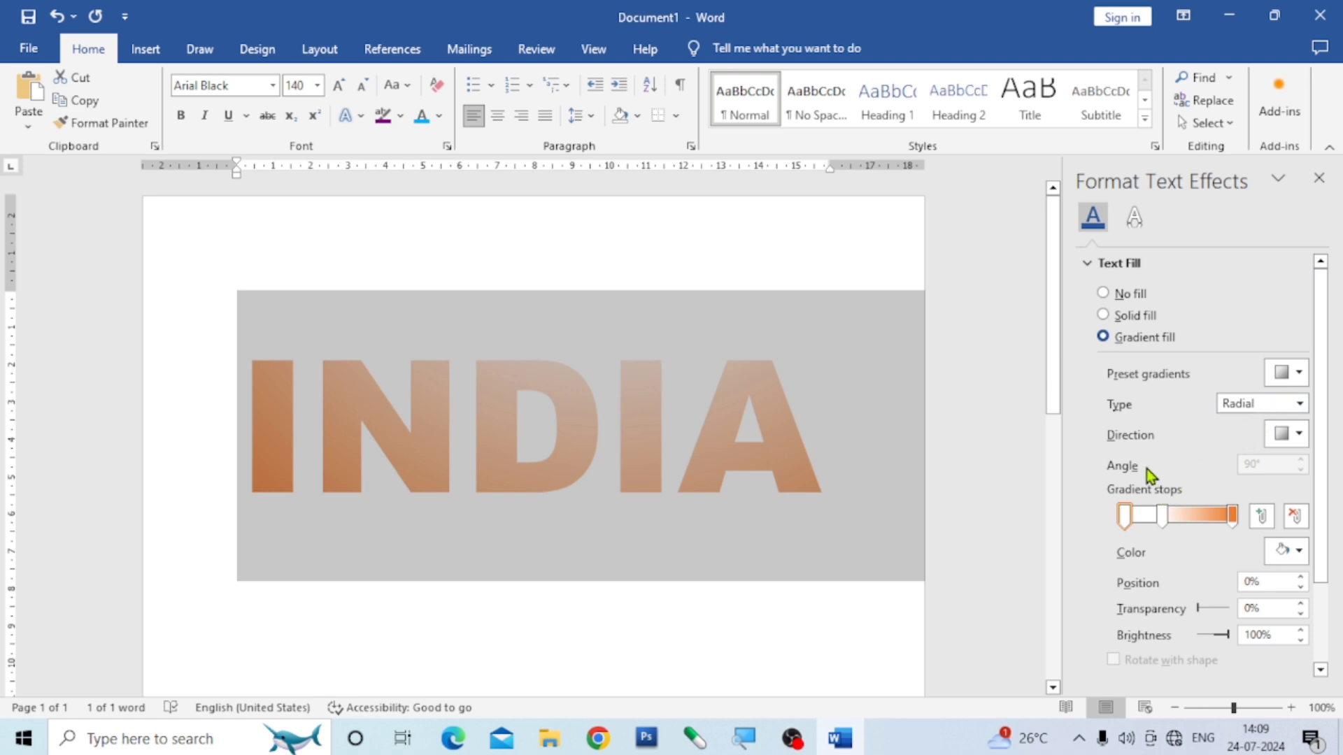
Step: Look over the radial gradient directions and move the middle gradient stop to position 52%
left_click(1303, 433)
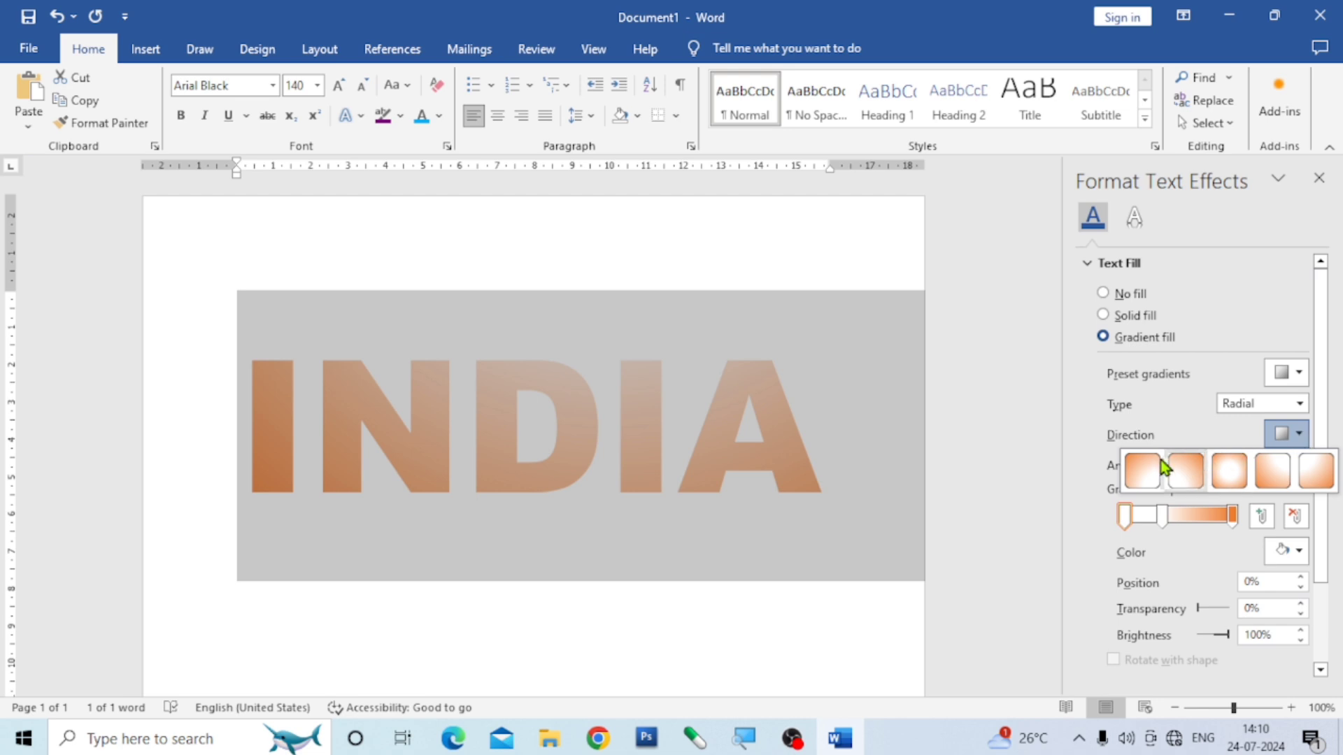
left_click(1022, 438)
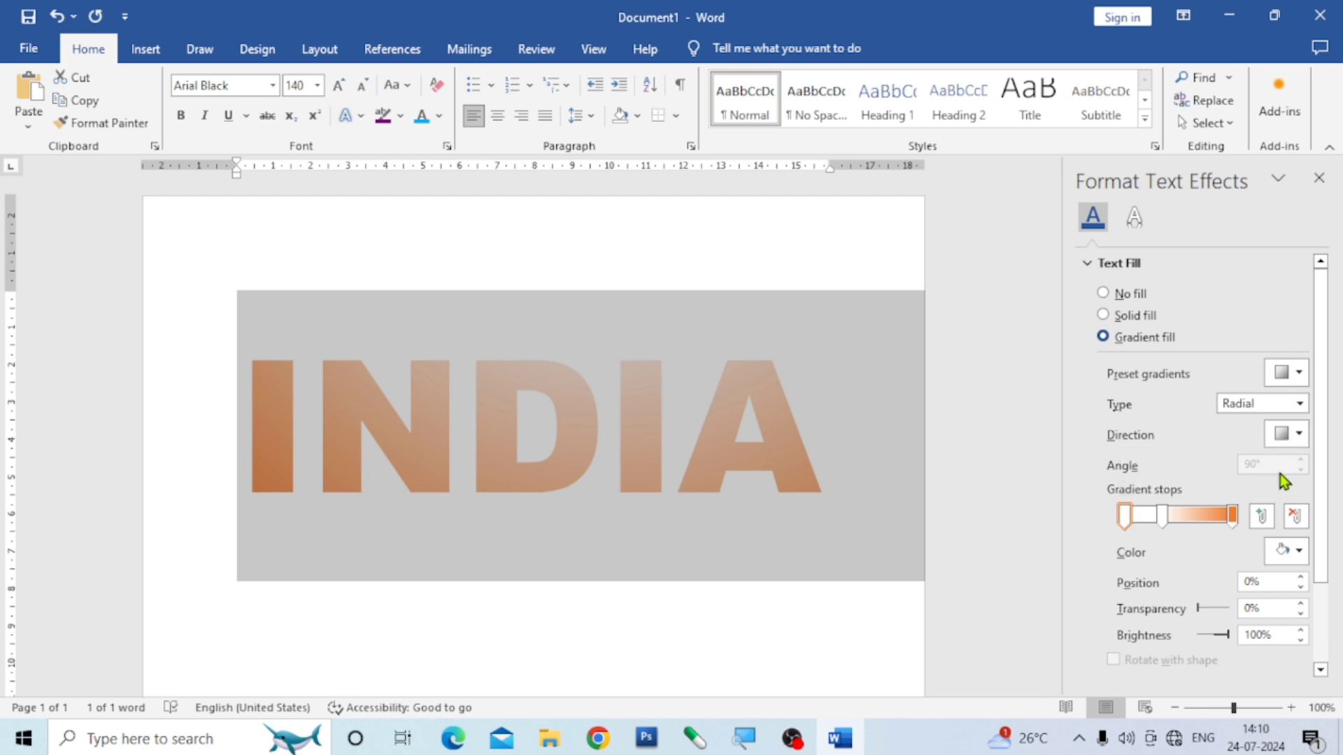
left_click(1163, 517)
left_click_drag(1164, 521, 1184, 522)
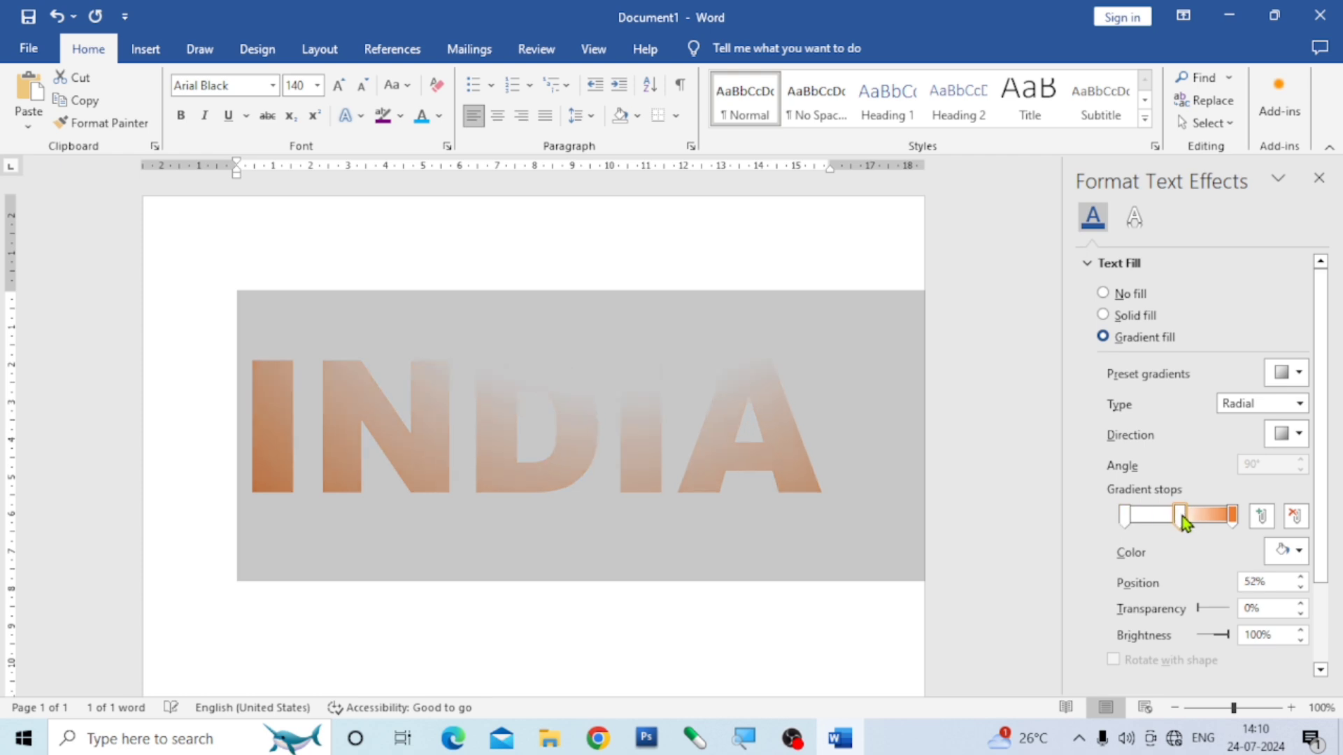
Step: Try adding extra gradient stops between the first and middle stops, and remove them again
left_click(1125, 519)
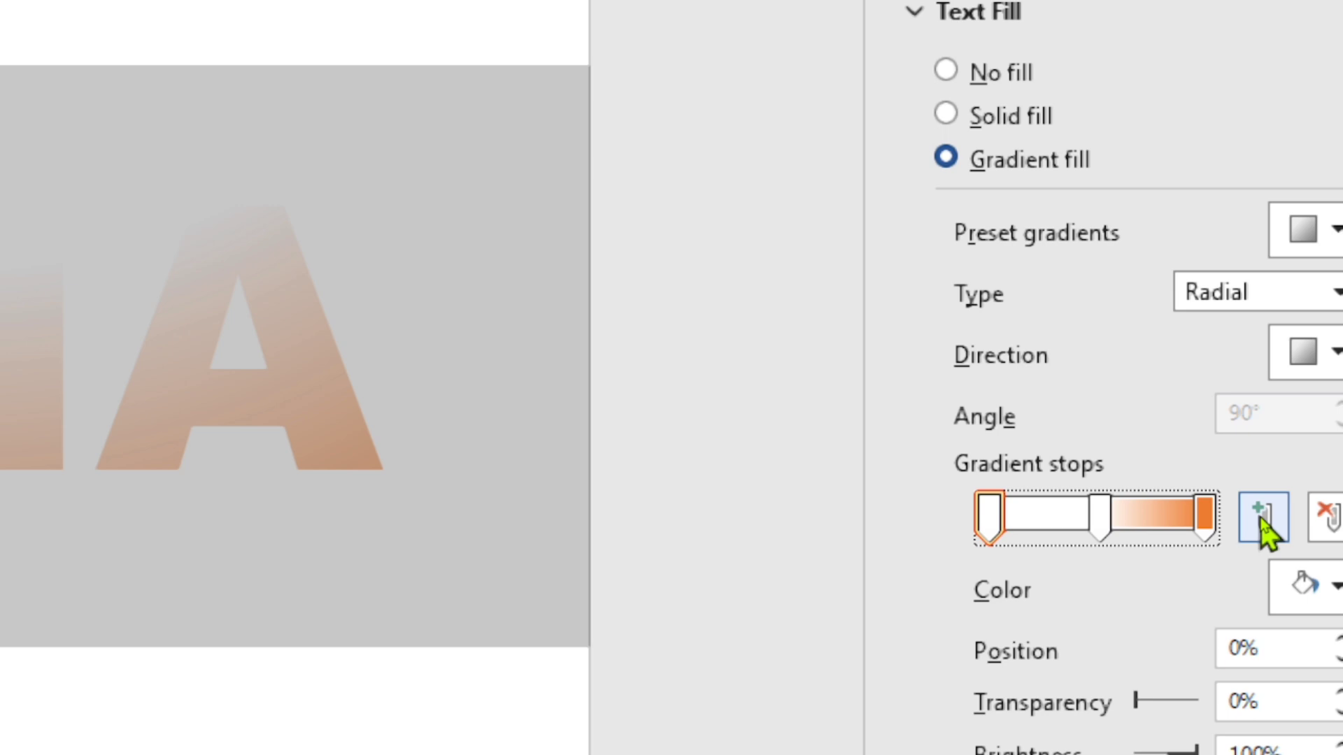
left_click(1265, 530)
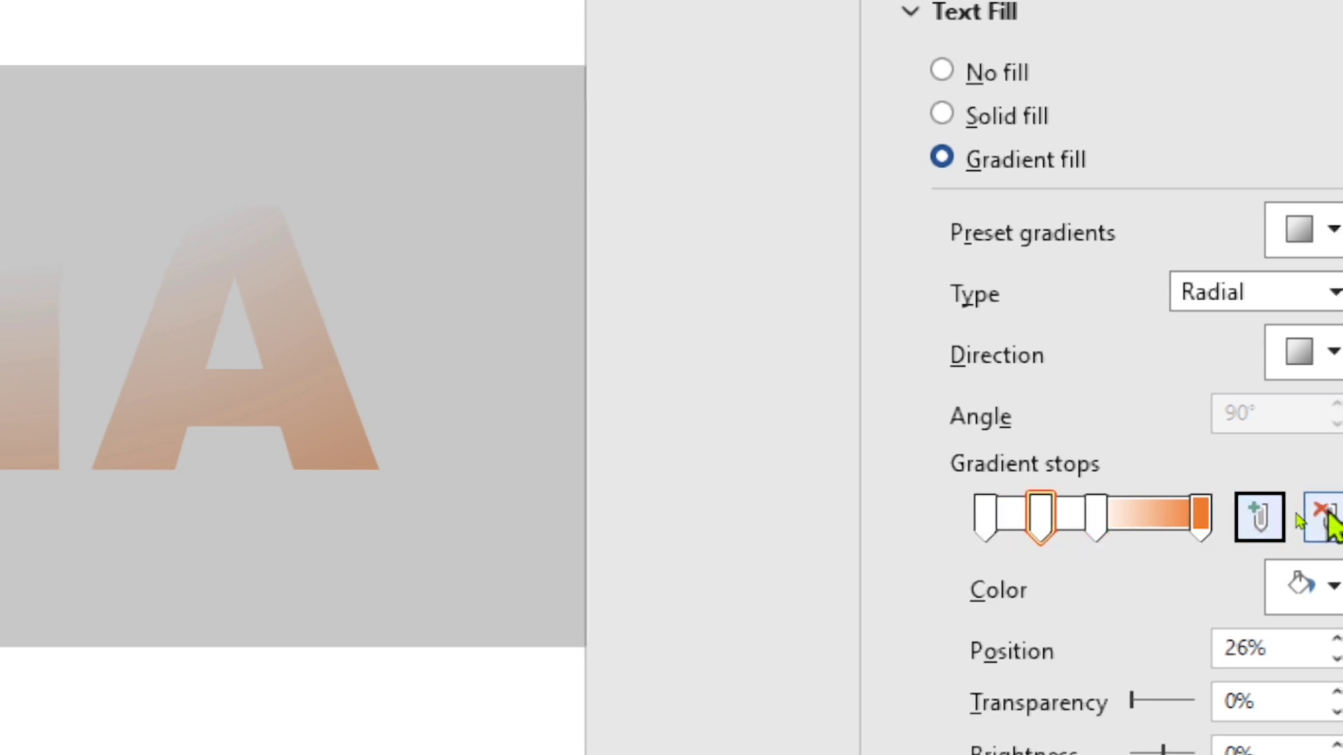
left_click(1332, 524)
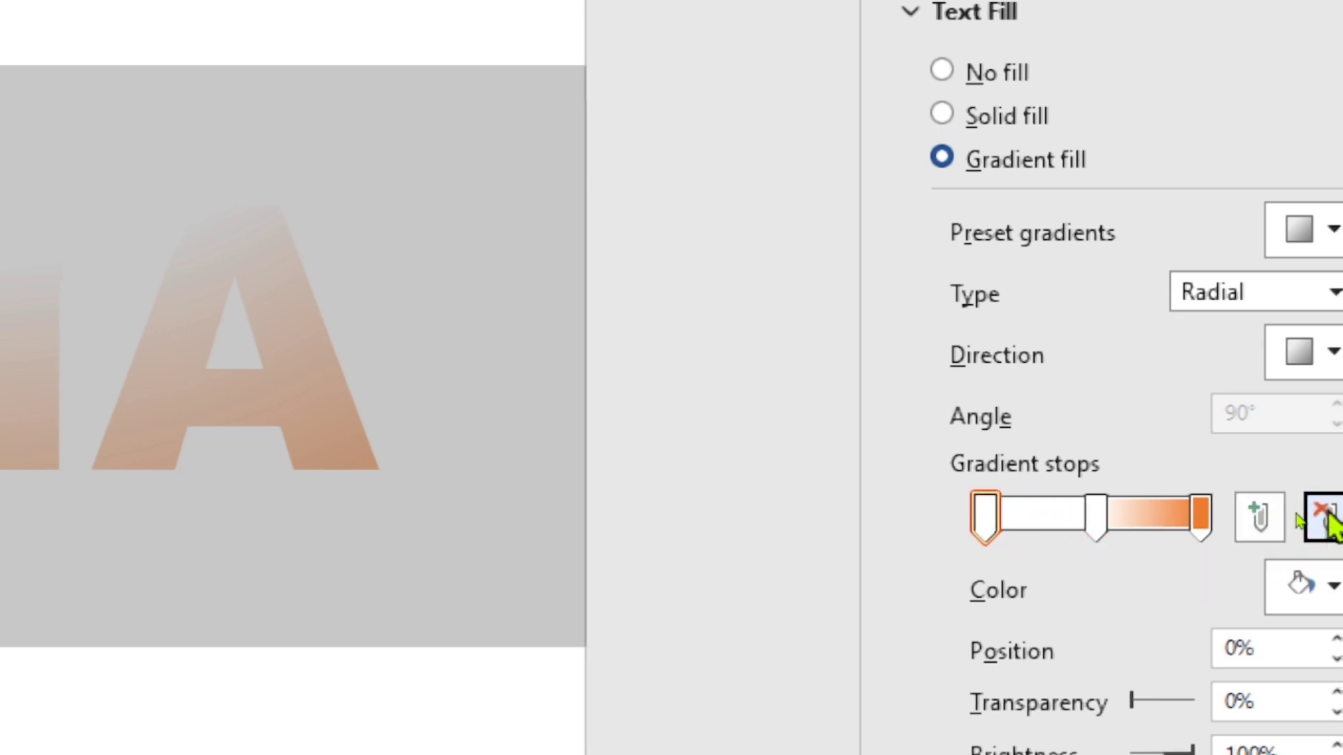
left_click(1277, 533)
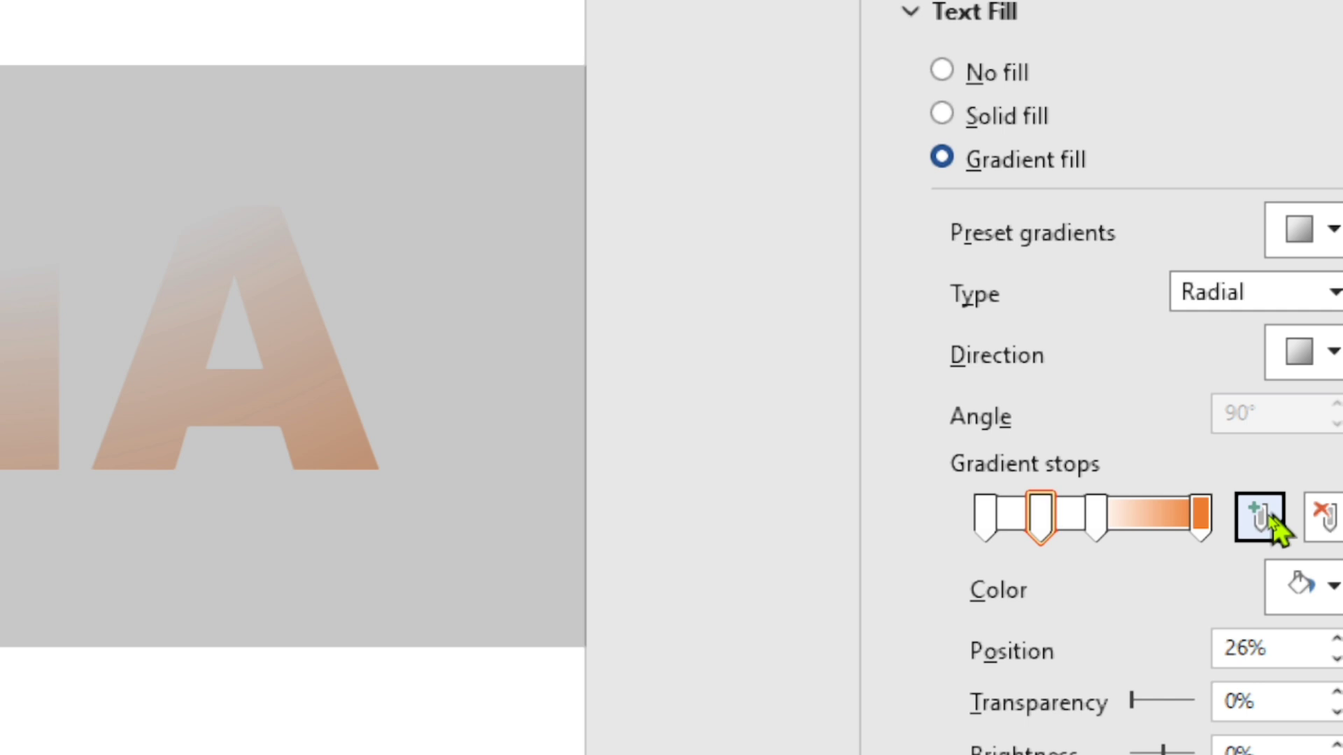
left_click(1277, 533)
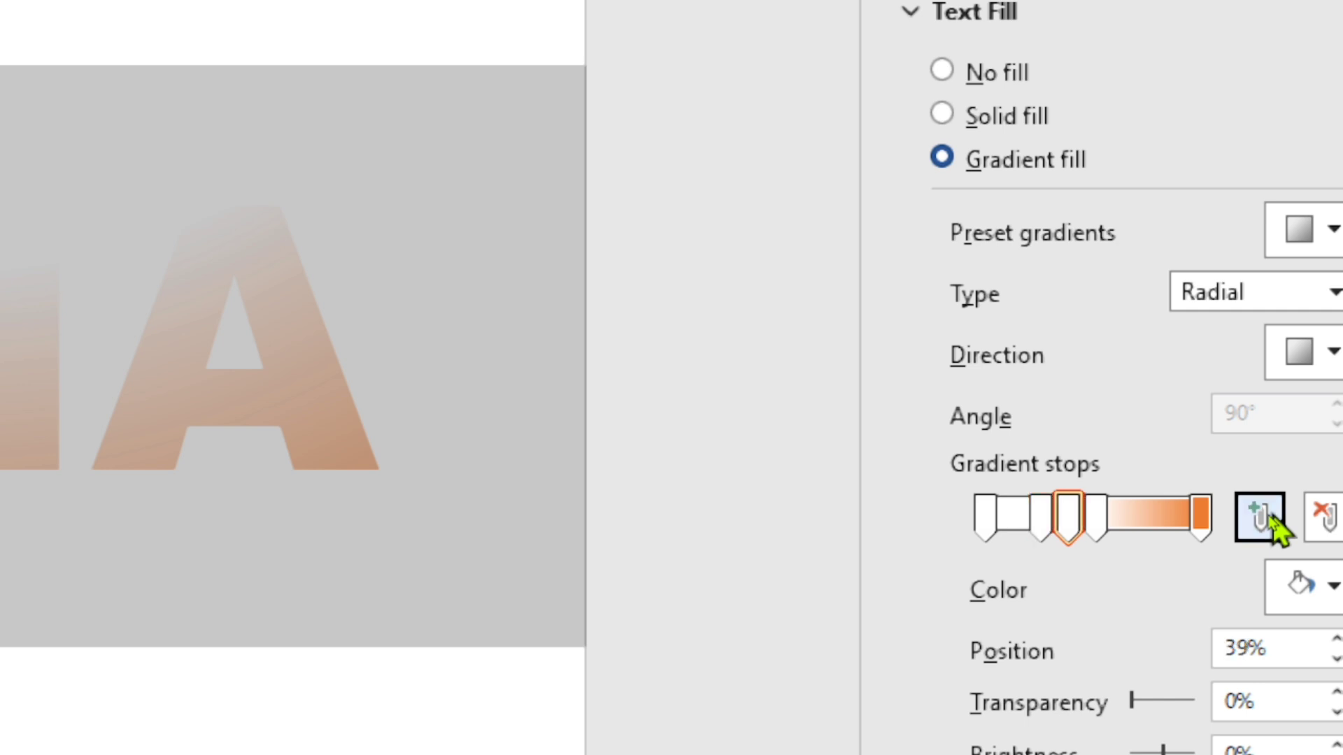
left_click(1326, 524)
left_click(1326, 525)
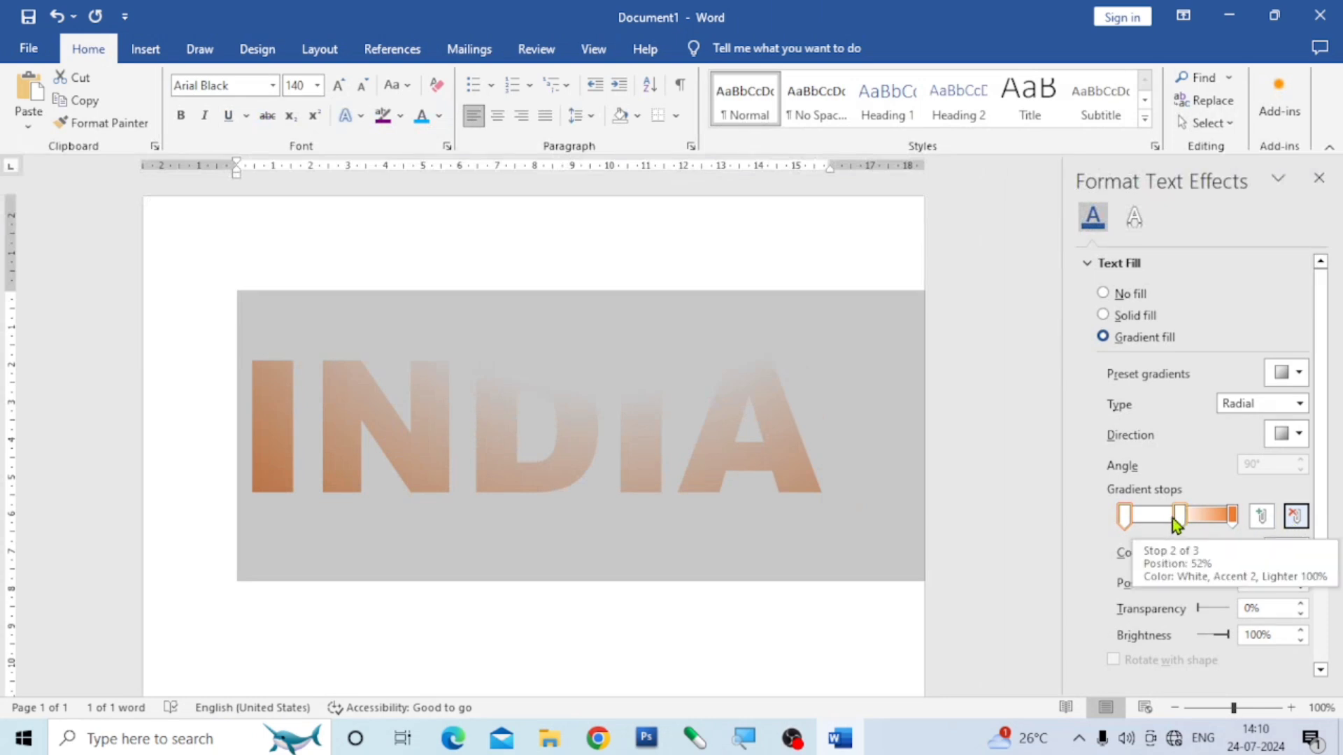
Step: Recolour the first gradient stop of INDIA's text fill to a standard orange from the full colour palette
left_click(1126, 517)
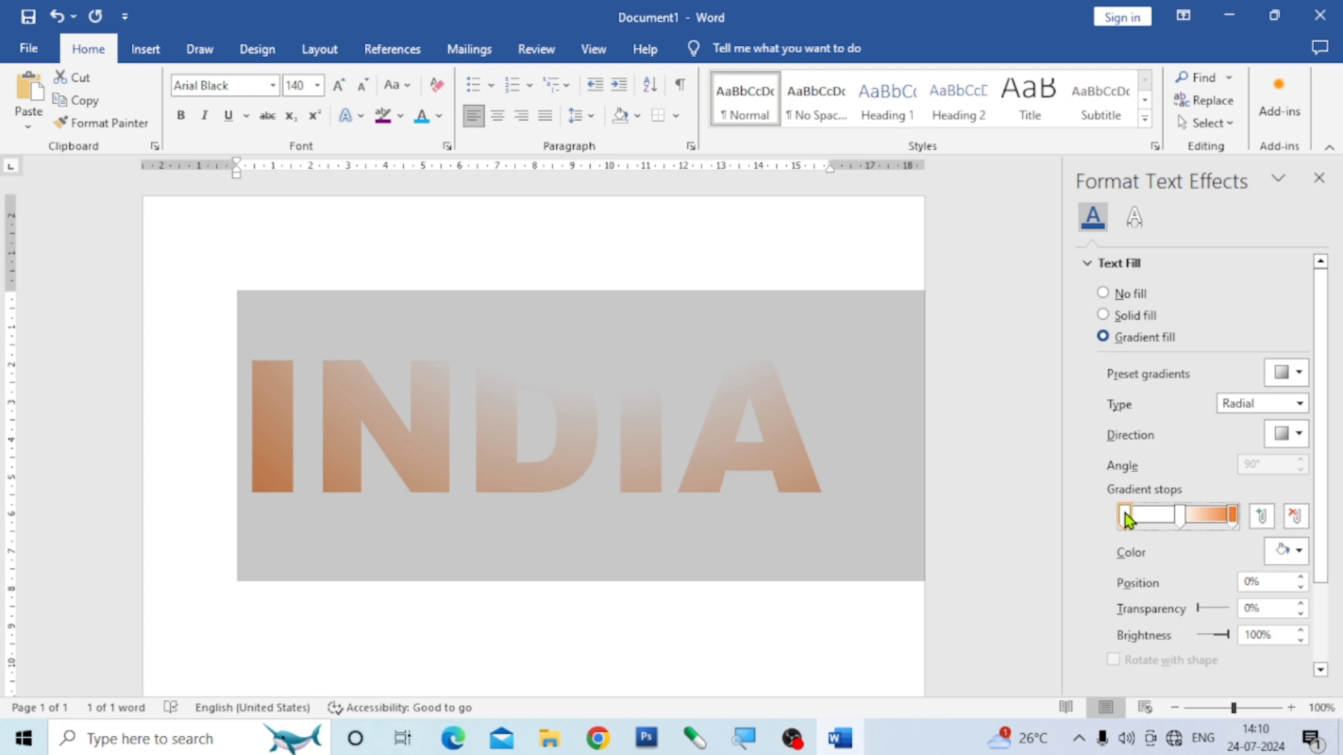
left_click(1300, 553)
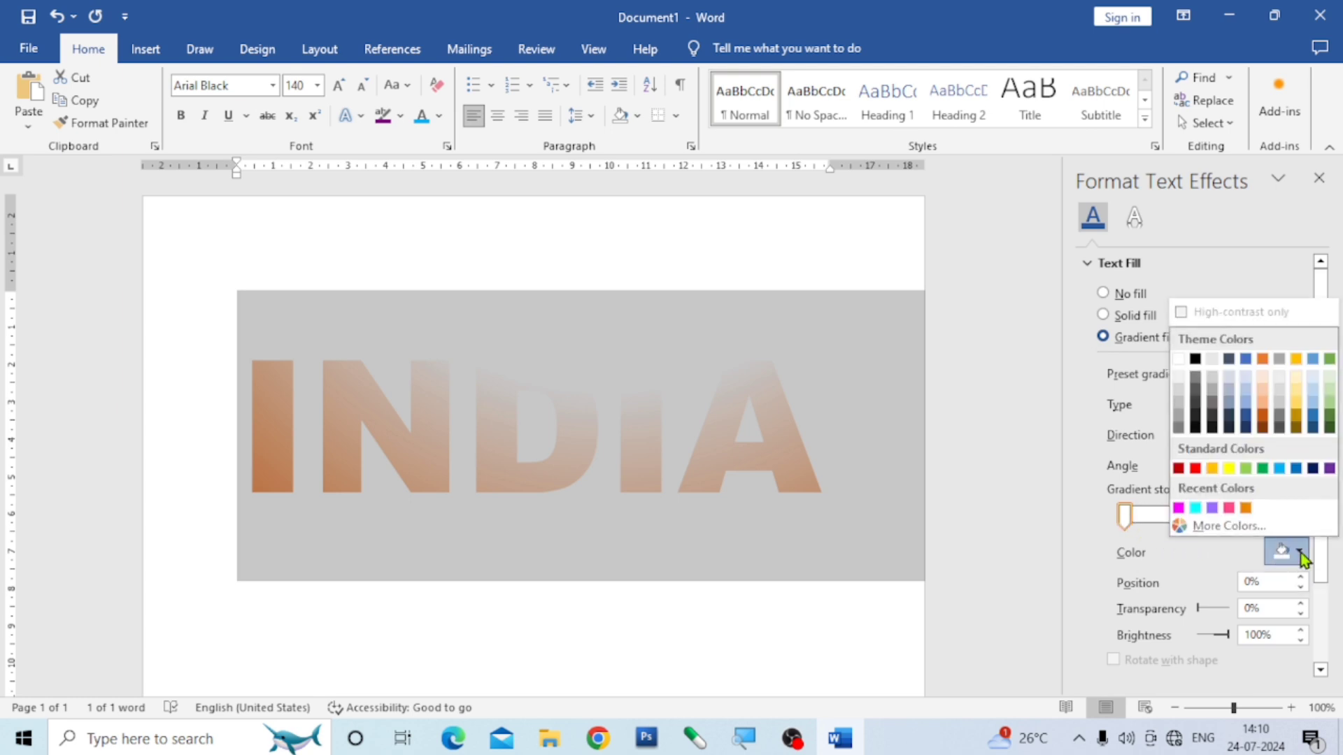
left_click(1229, 526)
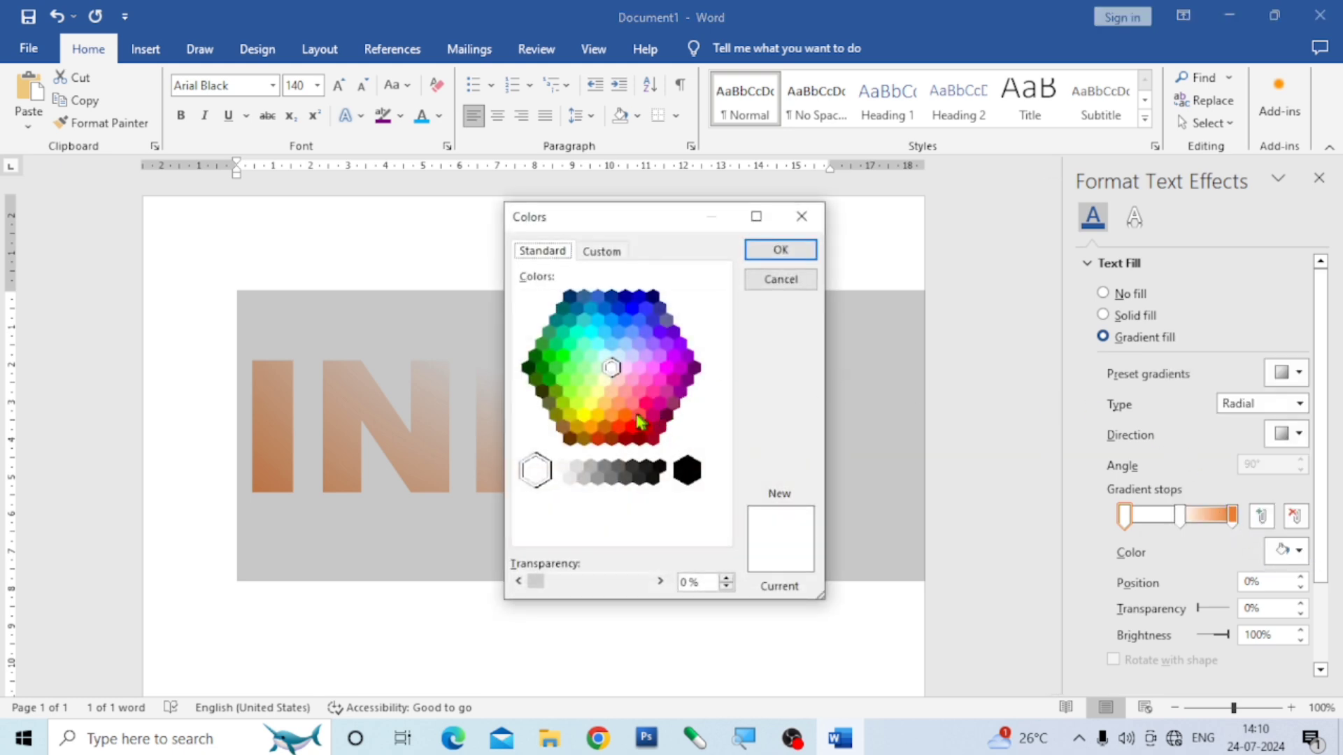
left_click(601, 415)
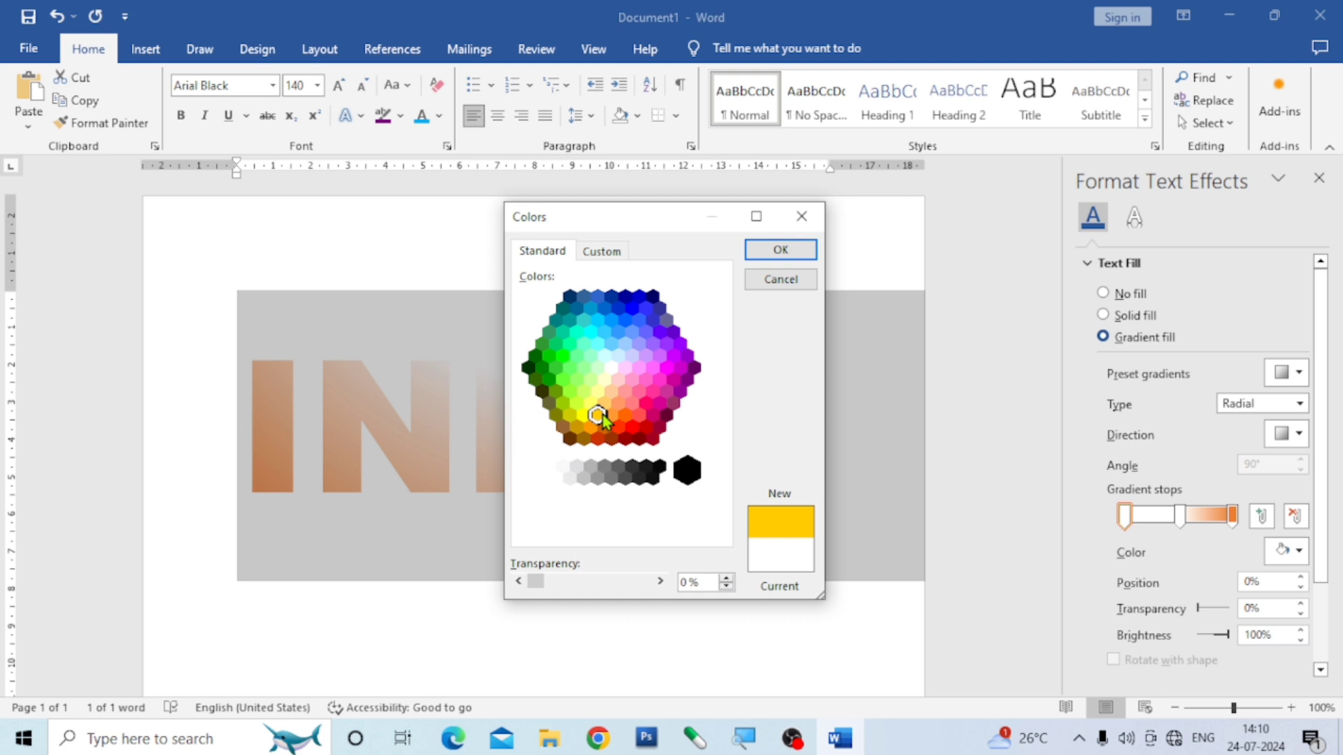
left_click(592, 426)
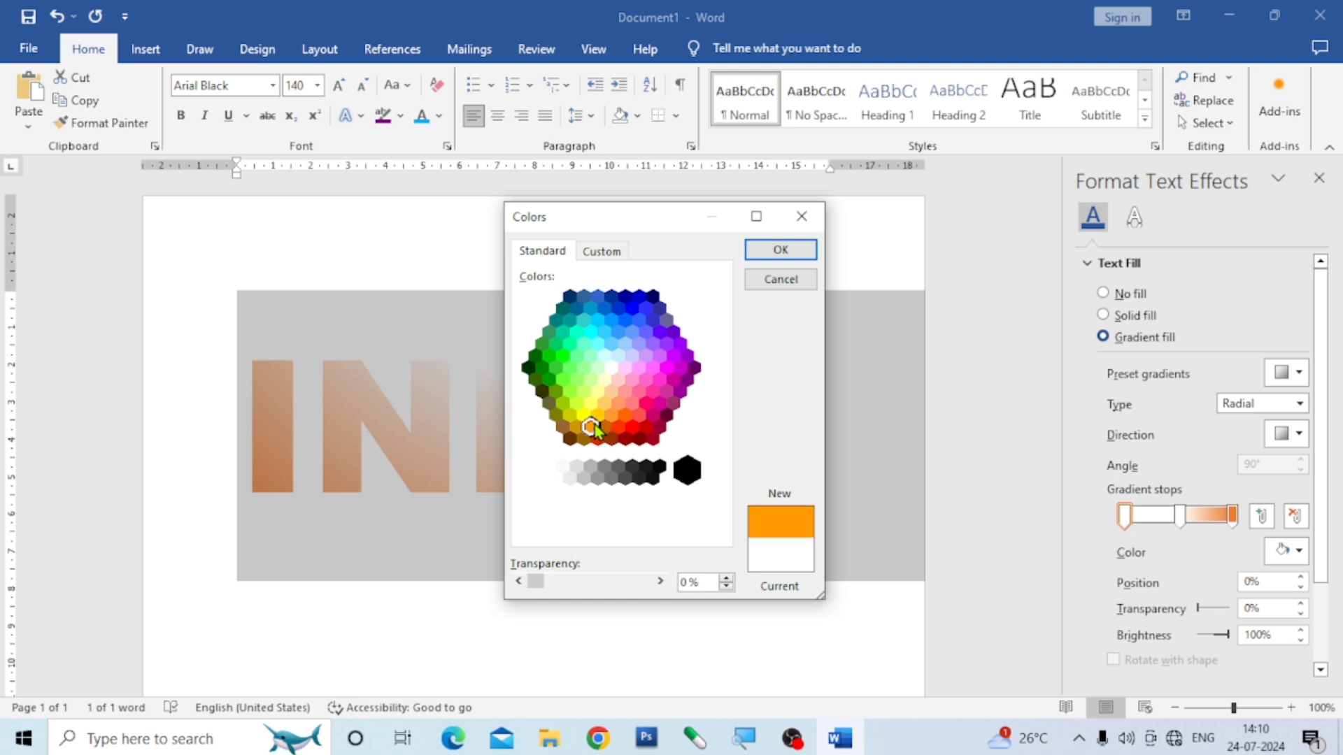
left_click(782, 249)
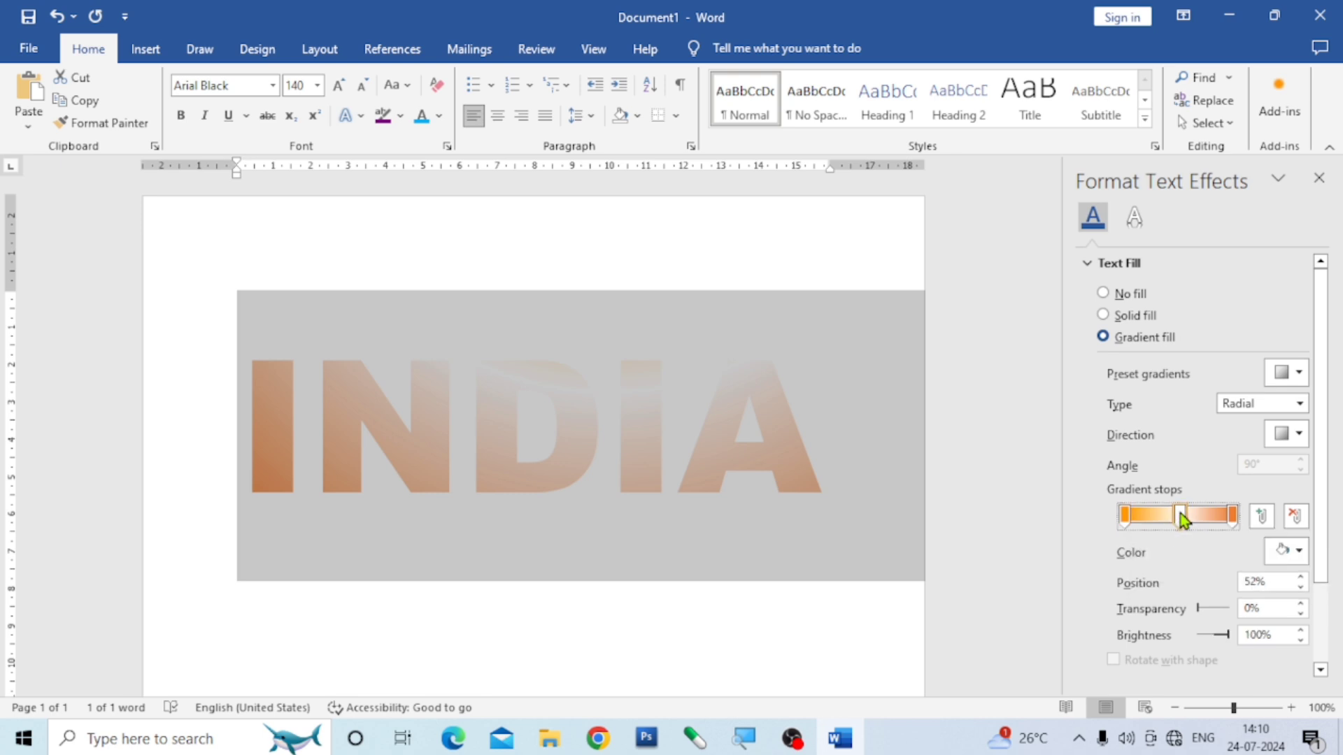
Step: Colour both the middle and the last gradient stops with the standard green
left_click(1303, 550)
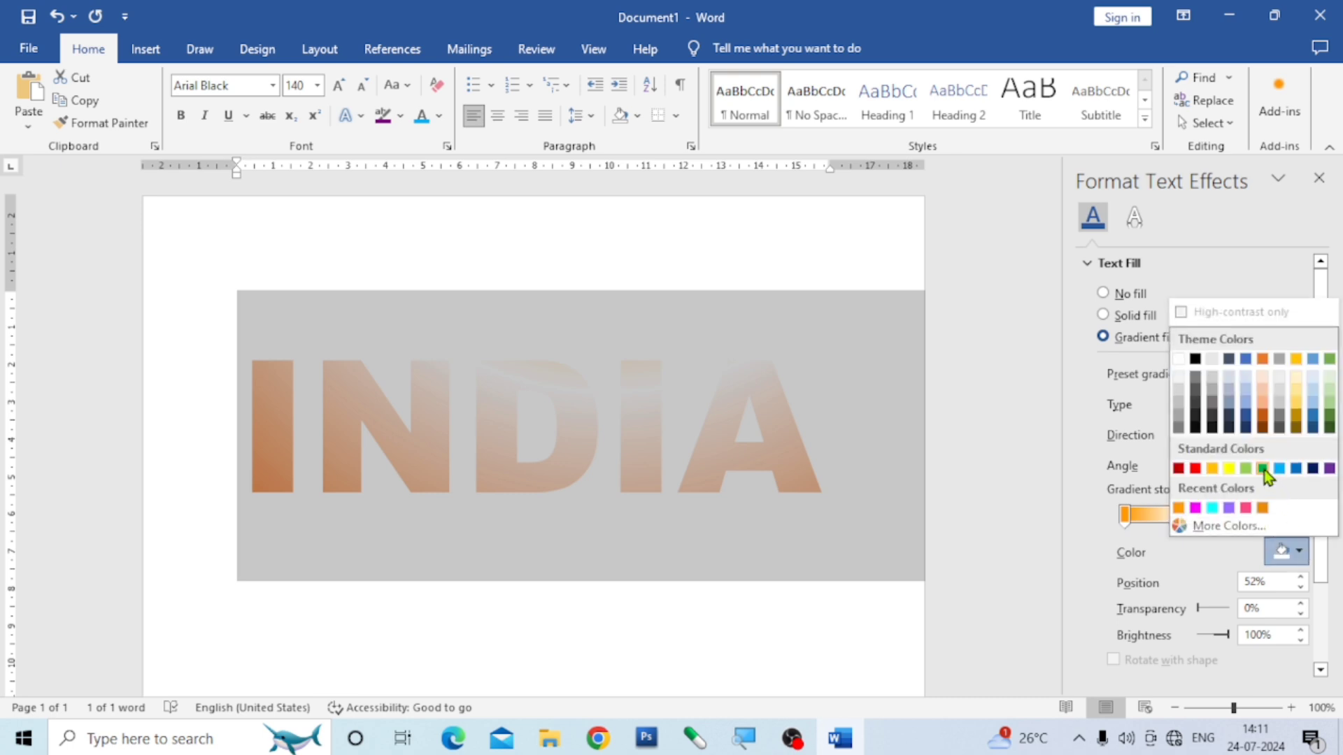
left_click(1263, 469)
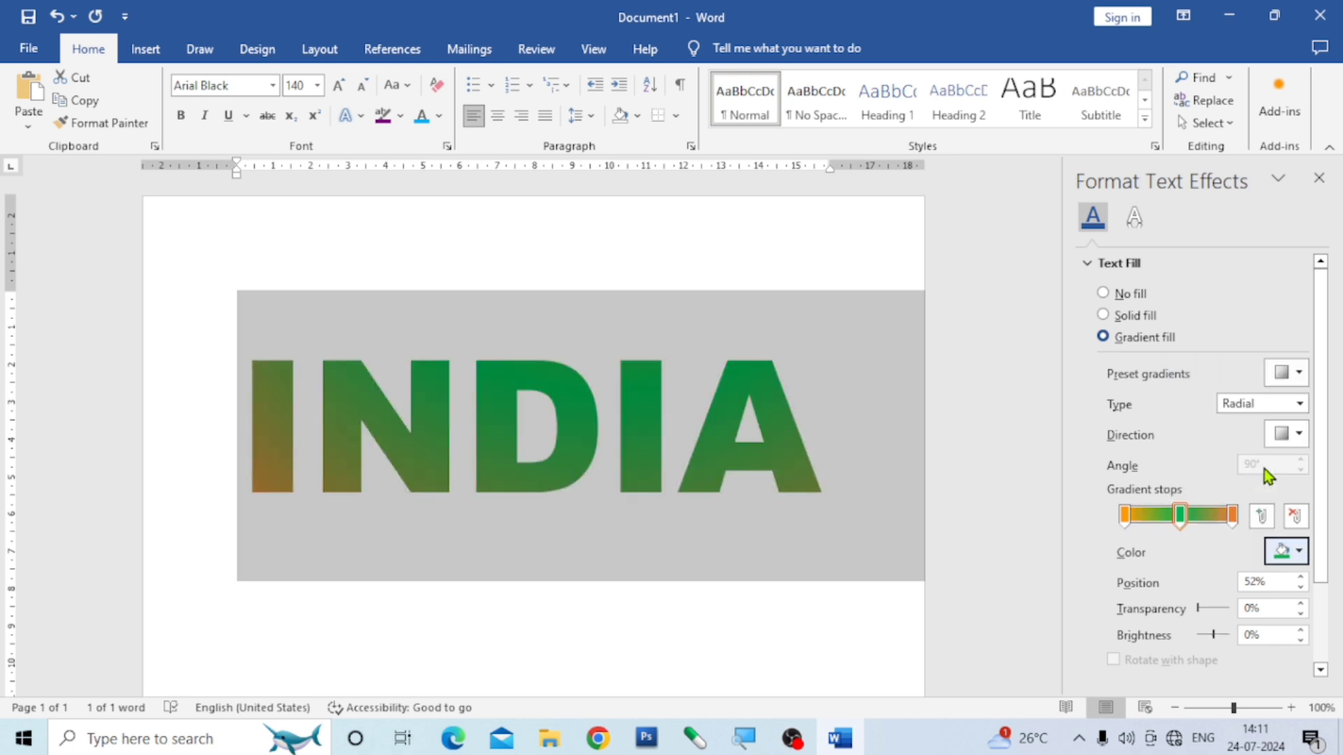
left_click(1234, 518)
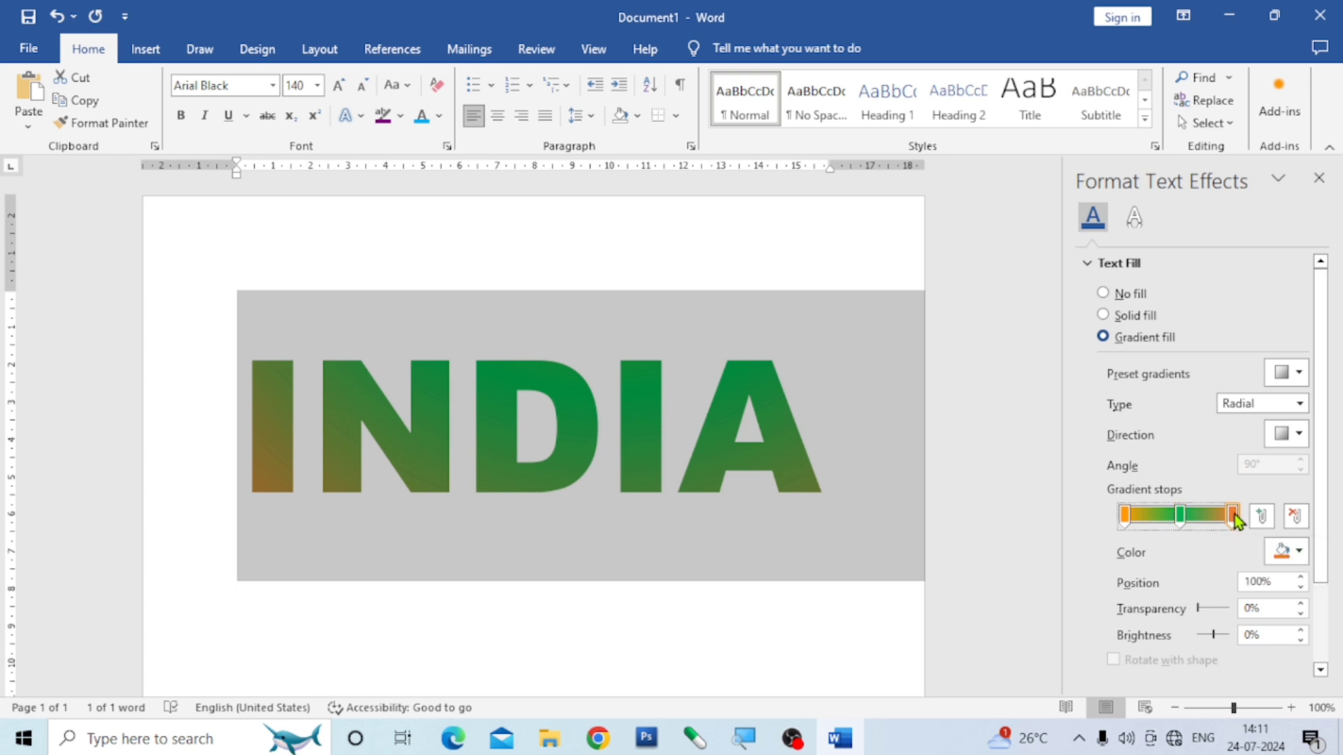
left_click(1300, 553)
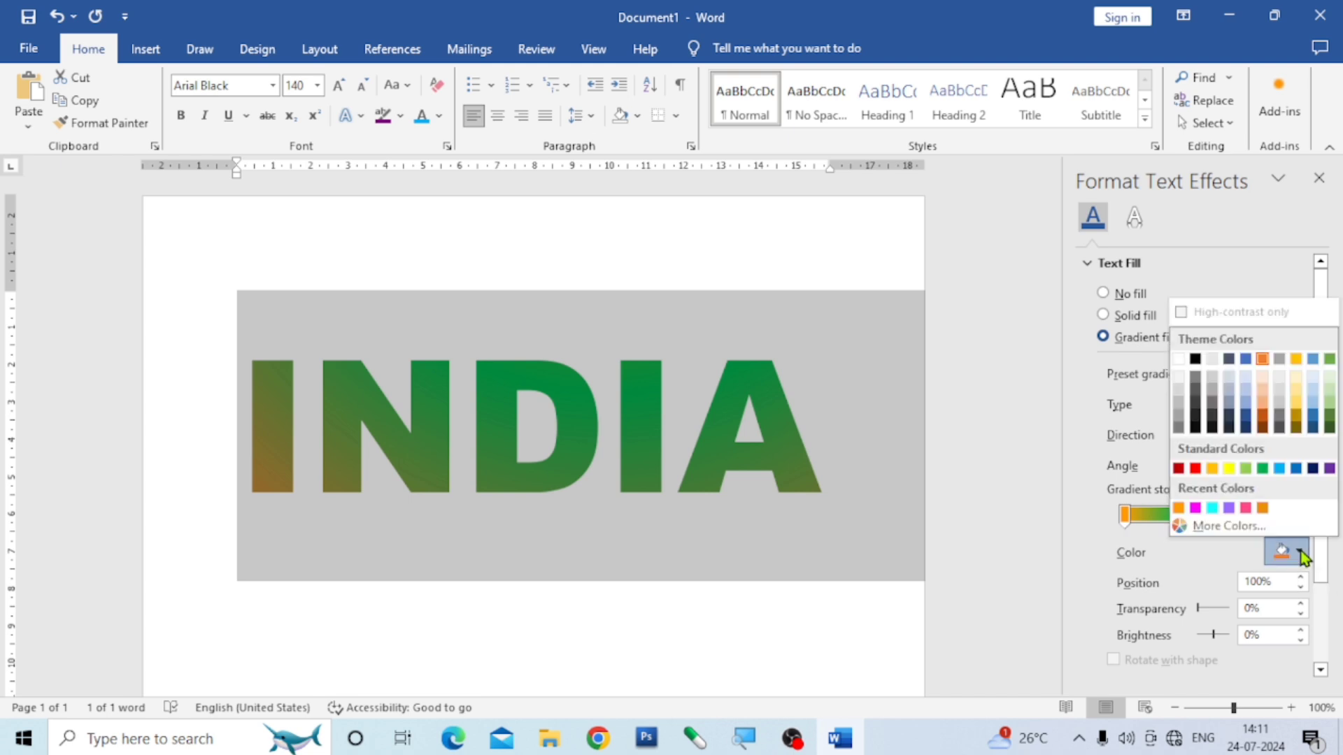
left_click(1262, 468)
Step: Recolour the middle gradient stop to the white theme colour
left_click(1179, 515)
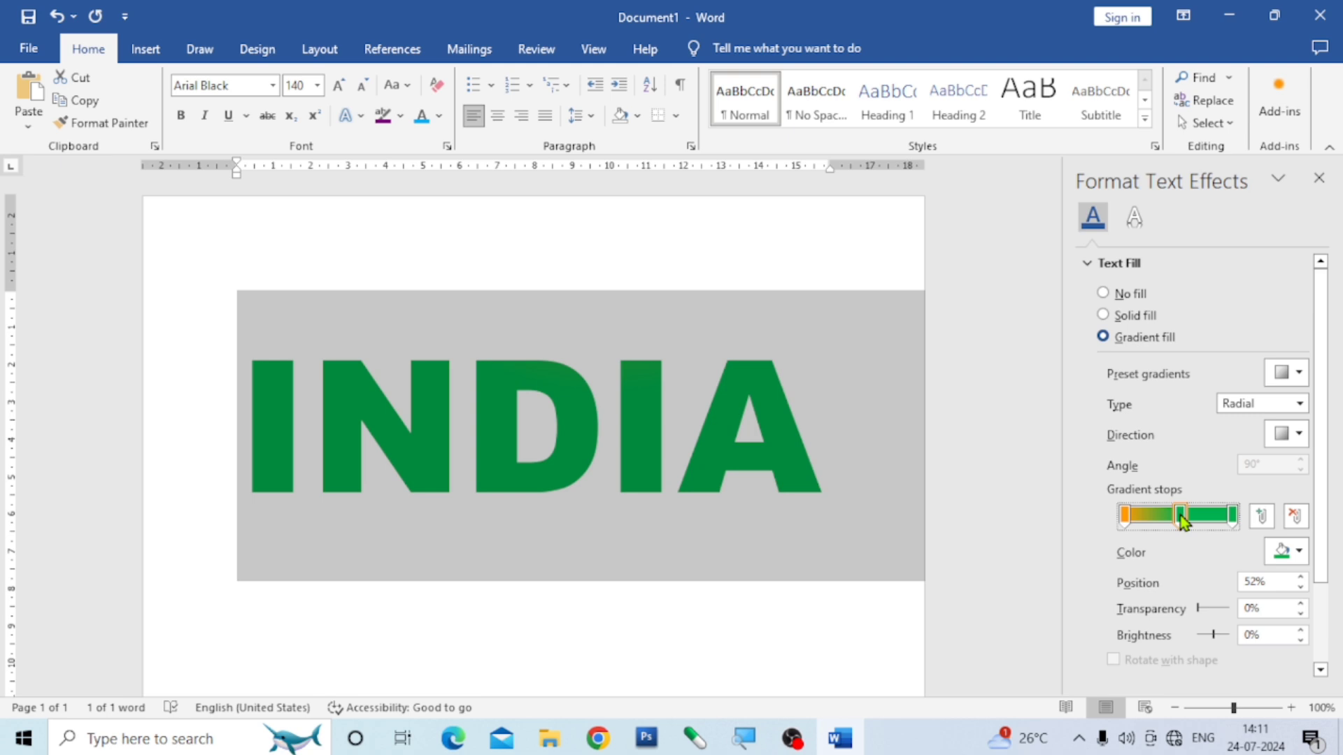
left_click(1299, 553)
left_click(1179, 360)
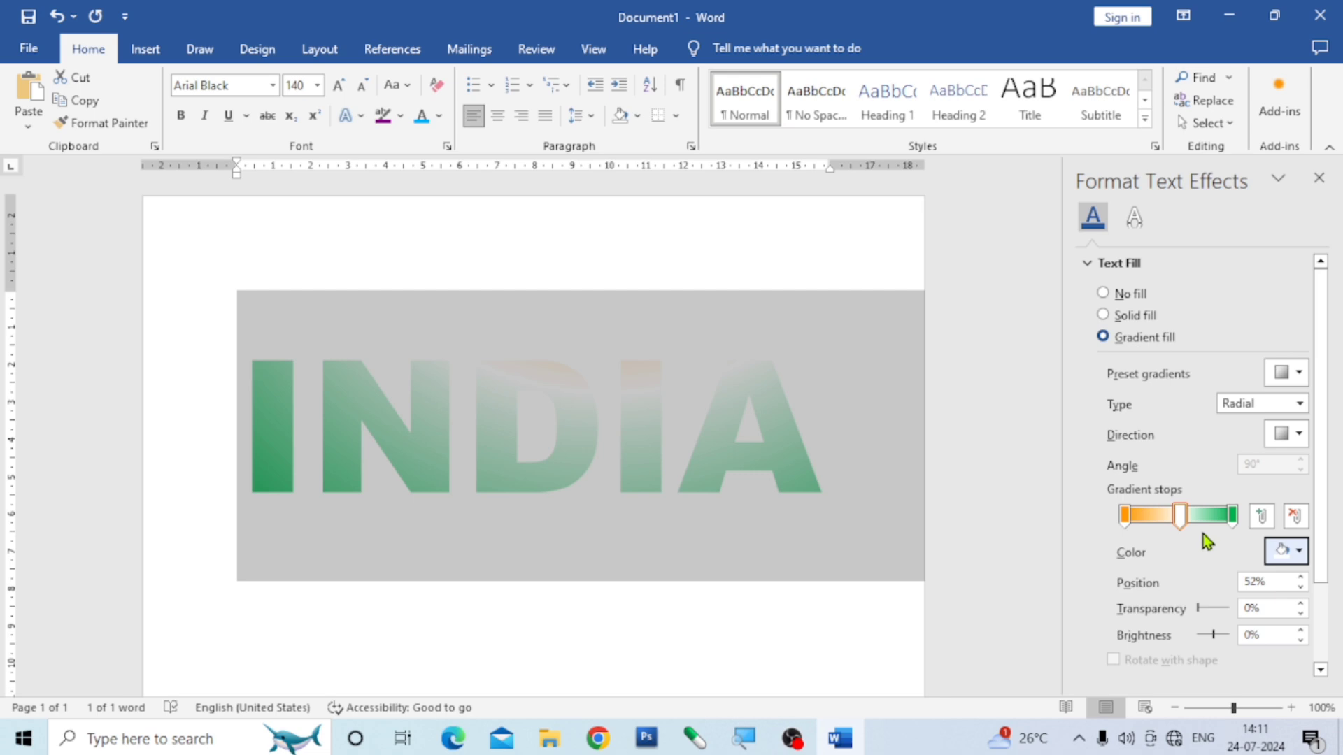
Step: Try the first radial gradient direction on INDIA, and change the gradient type to Linear
left_click(1300, 435)
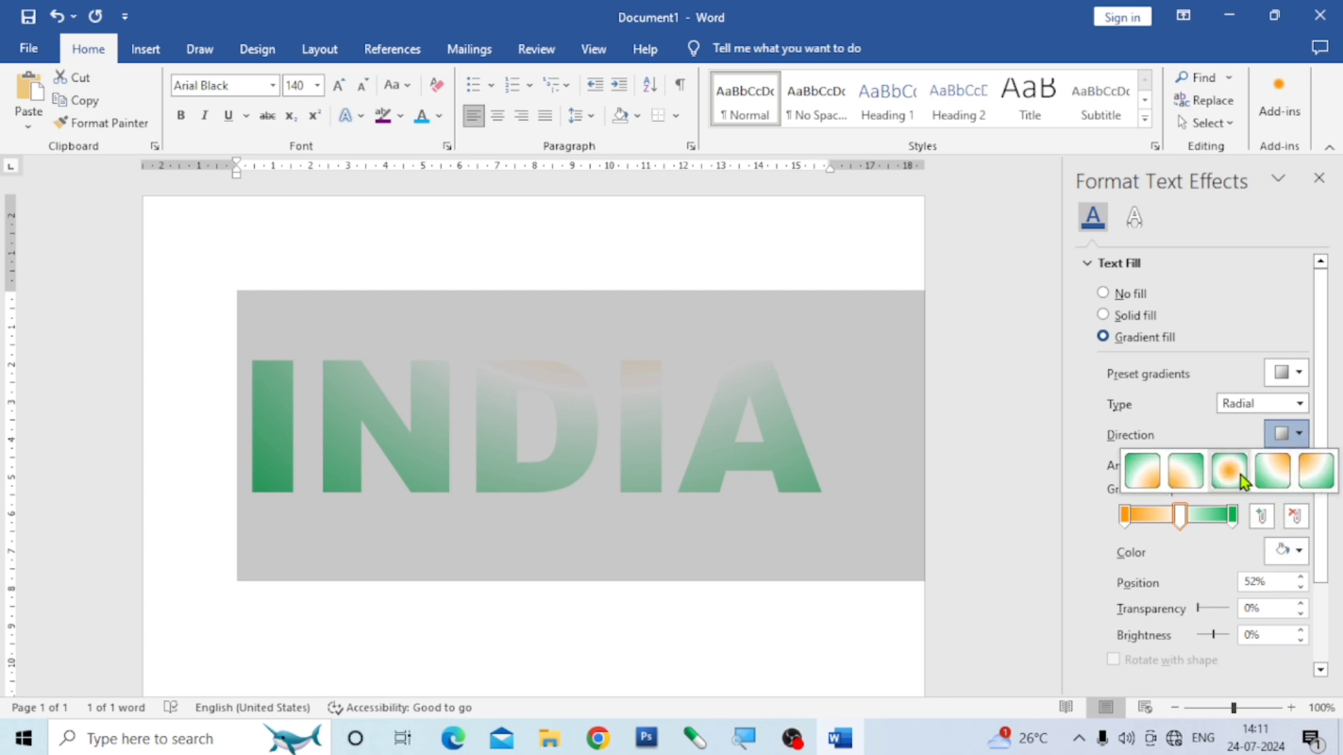
left_click(1145, 473)
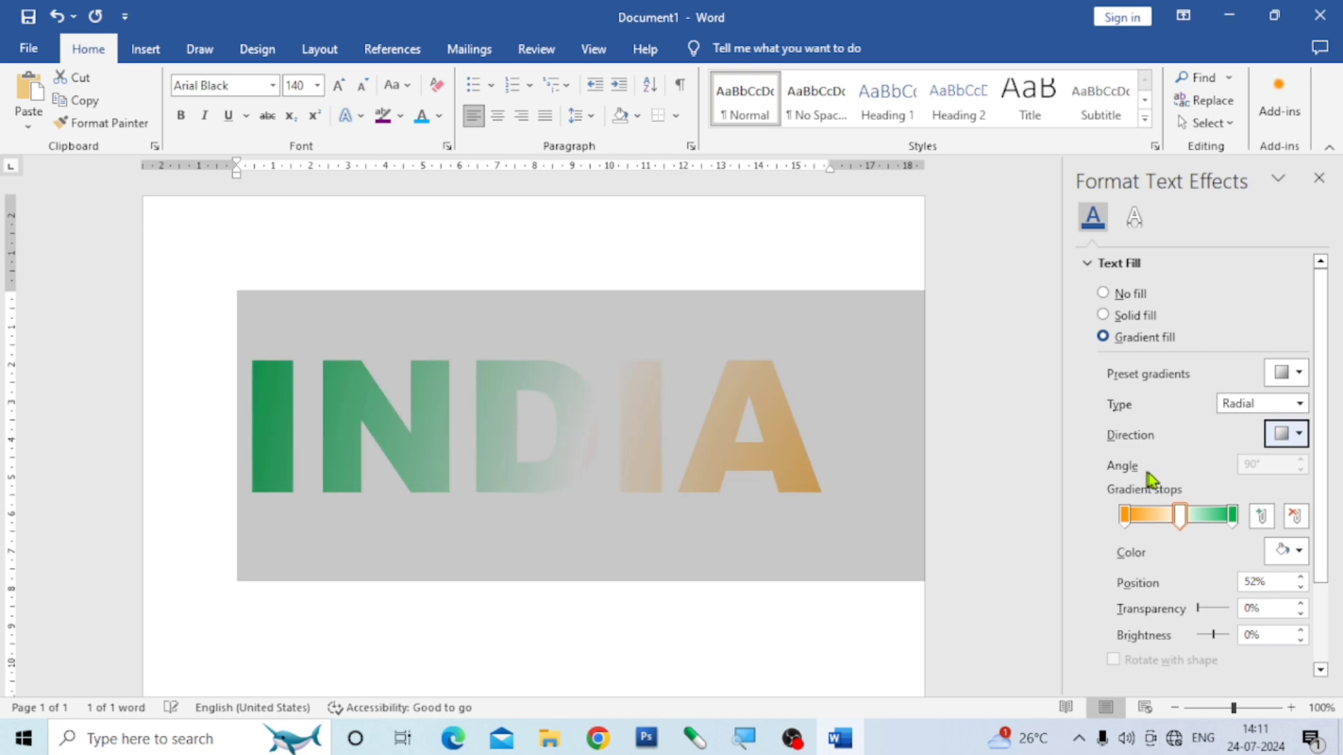
left_click(1301, 404)
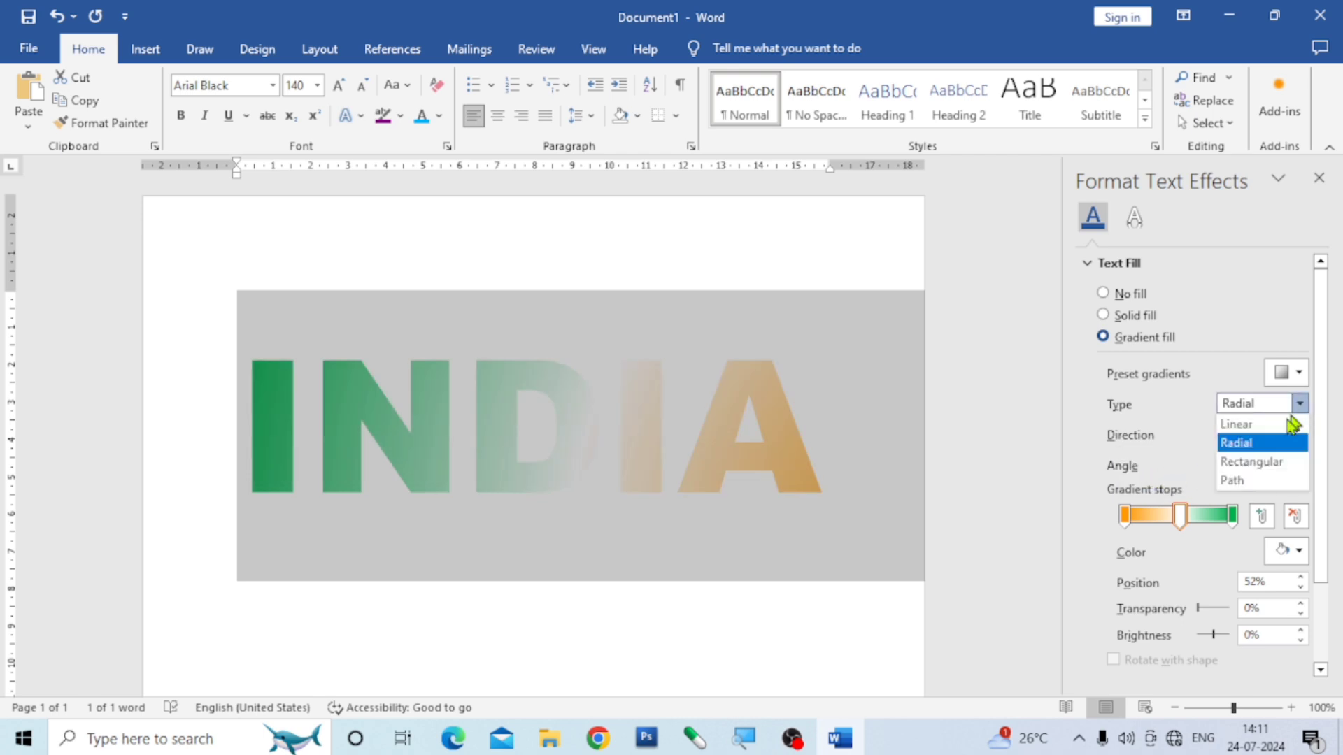
left_click(1279, 425)
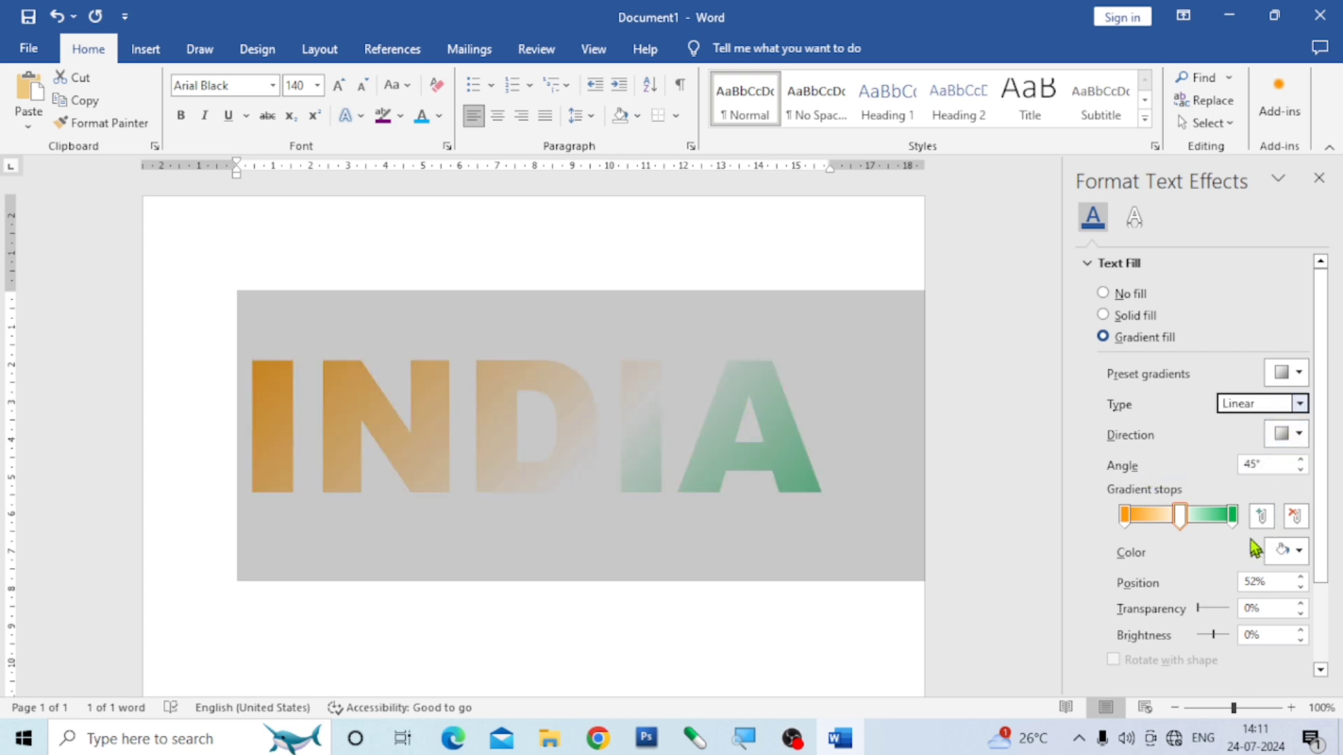
Step: Set the linear gradient's angle to 90° and choose the vertical direction with orange above and green below
left_click(1301, 461)
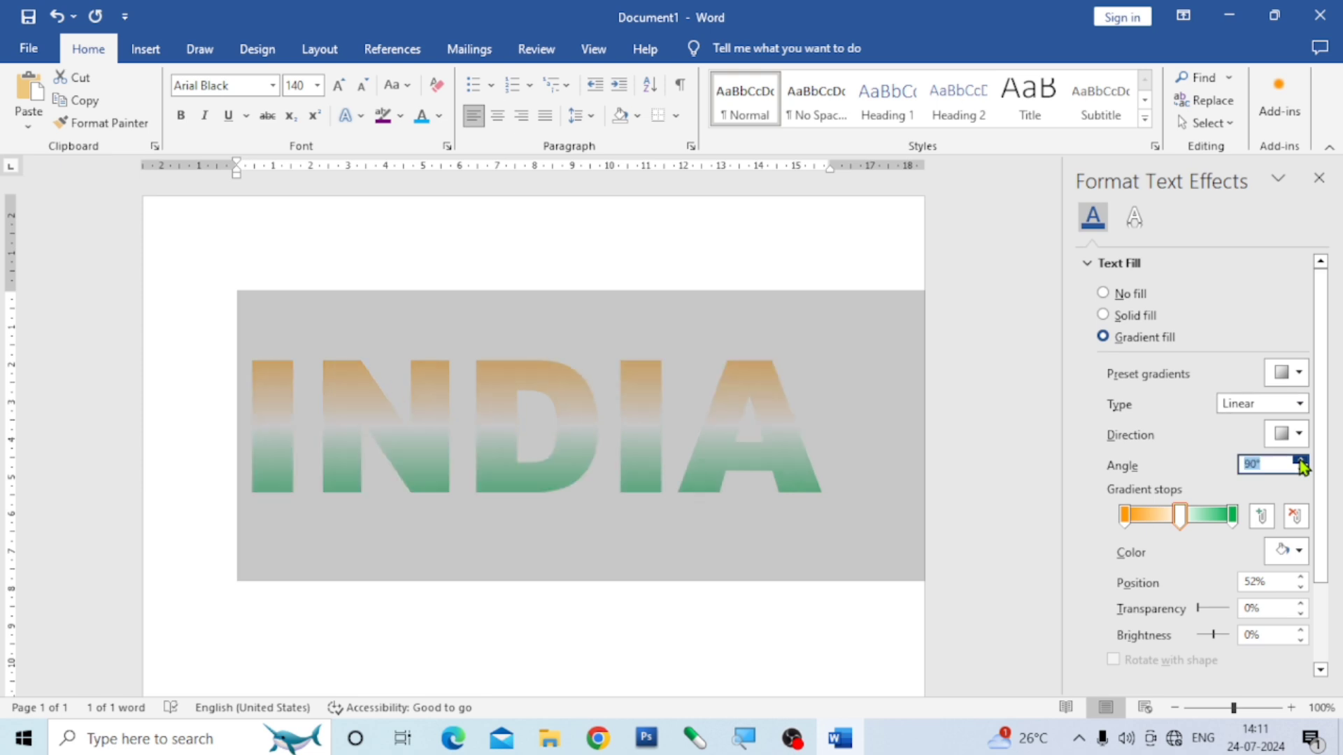
left_click(1277, 464)
left_click(1301, 404)
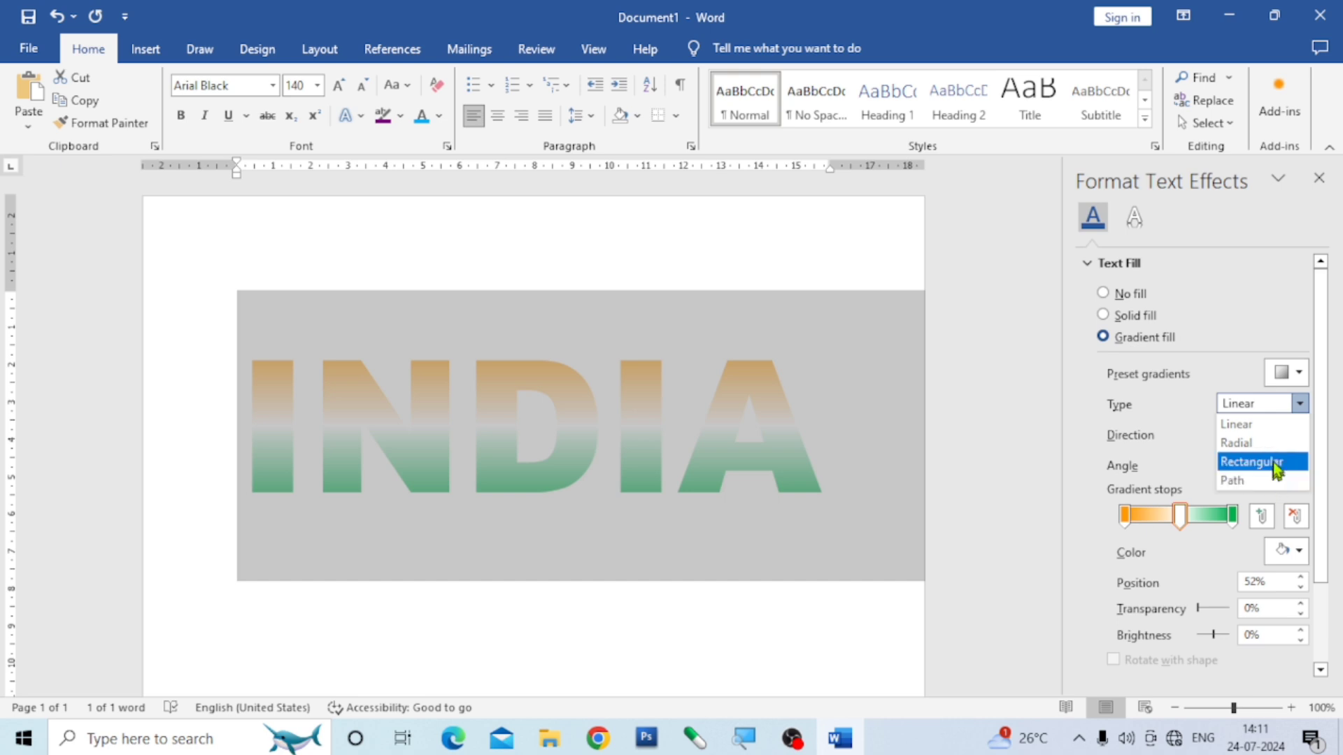
left_click(1273, 424)
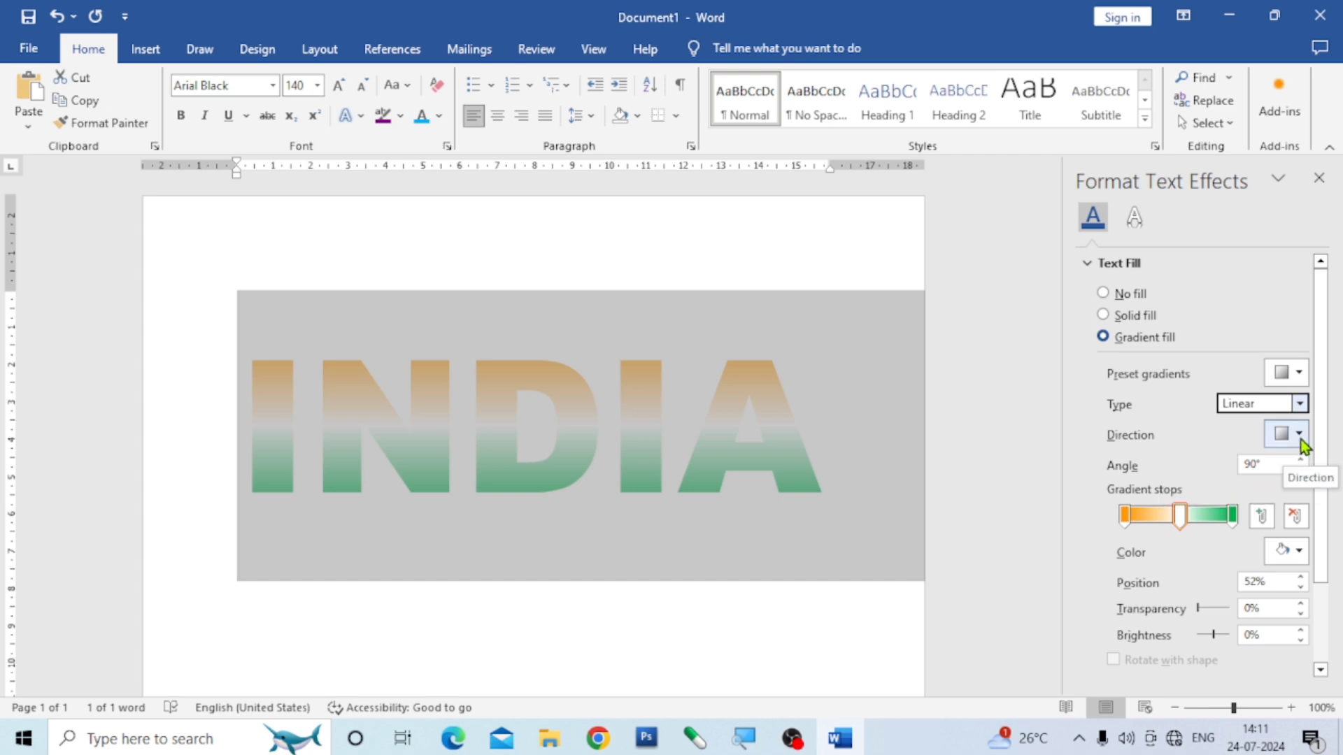
left_click(1299, 437)
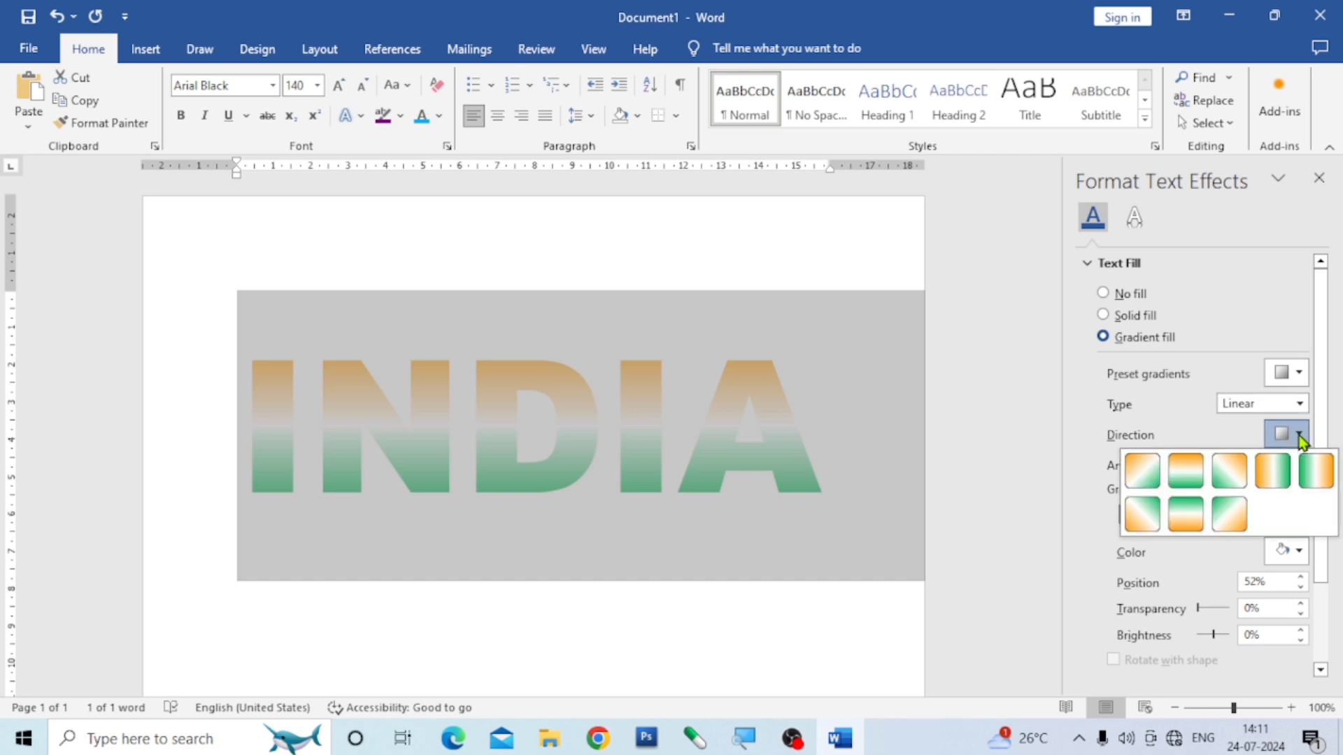
left_click(1189, 480)
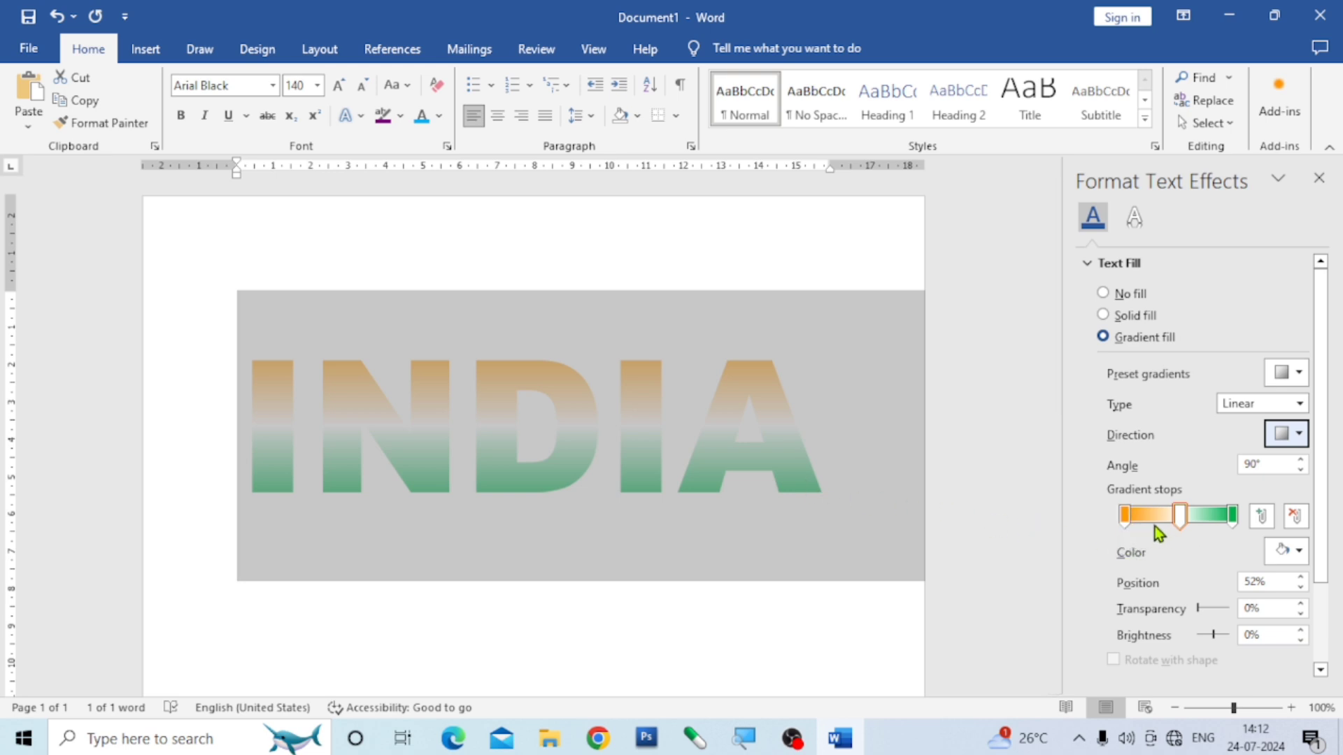
Step: Move the orange gradient stop to position 4% and the white middle stop to 56%
left_click(1124, 517)
left_click_drag(1125, 521, 1190, 521)
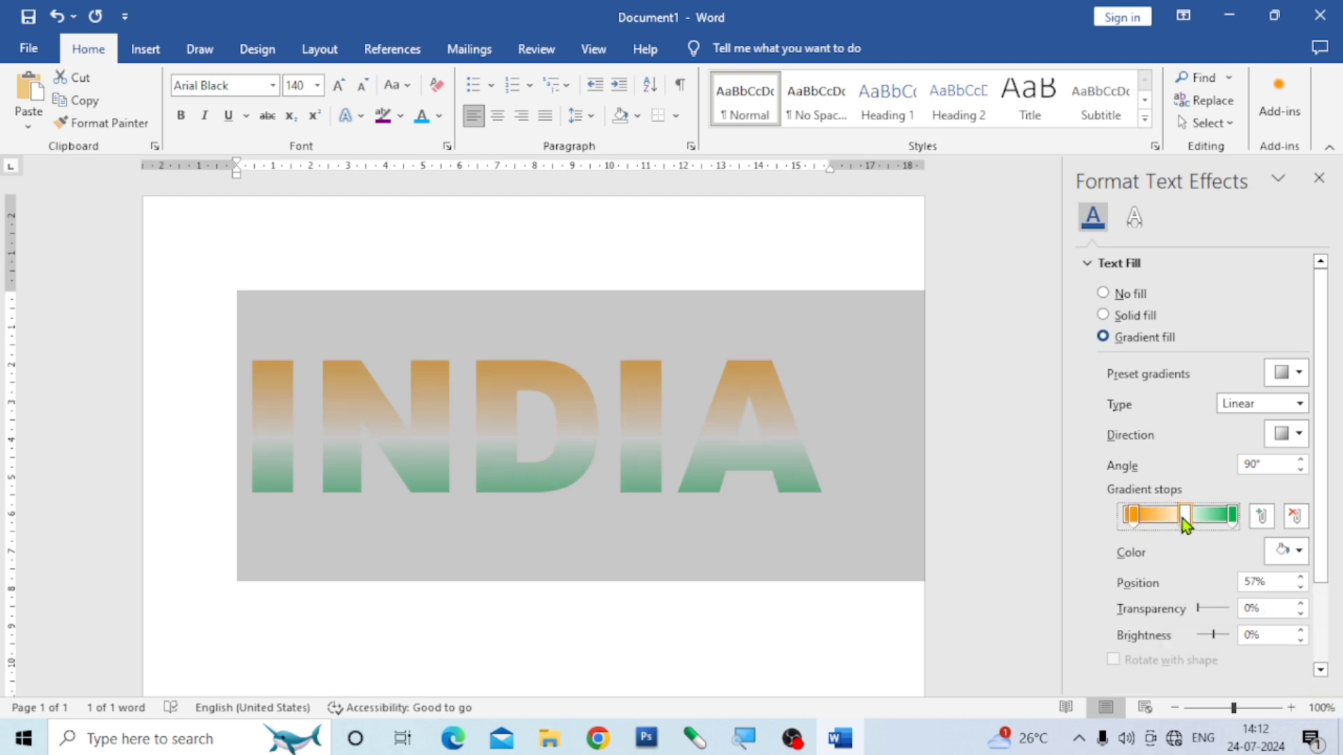
left_click_drag(1182, 519, 1131, 526)
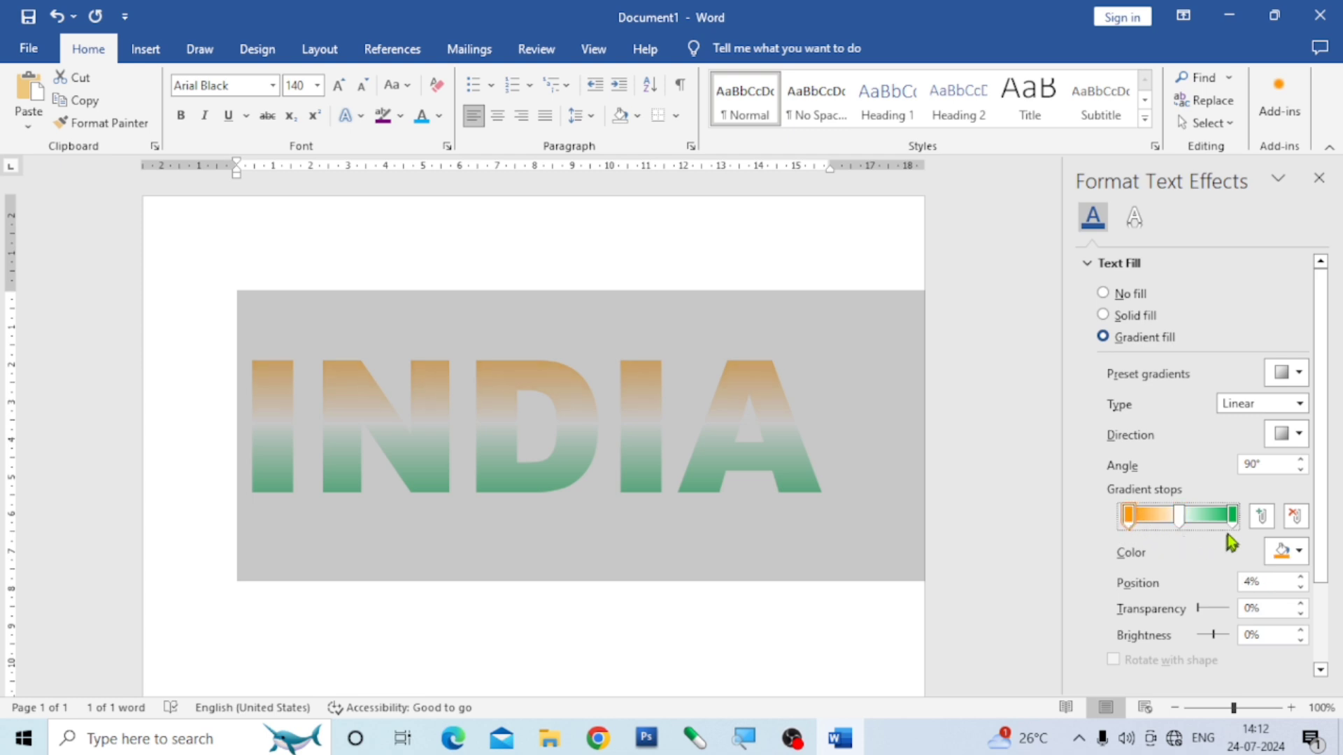
left_click_drag(1186, 521, 1192, 519)
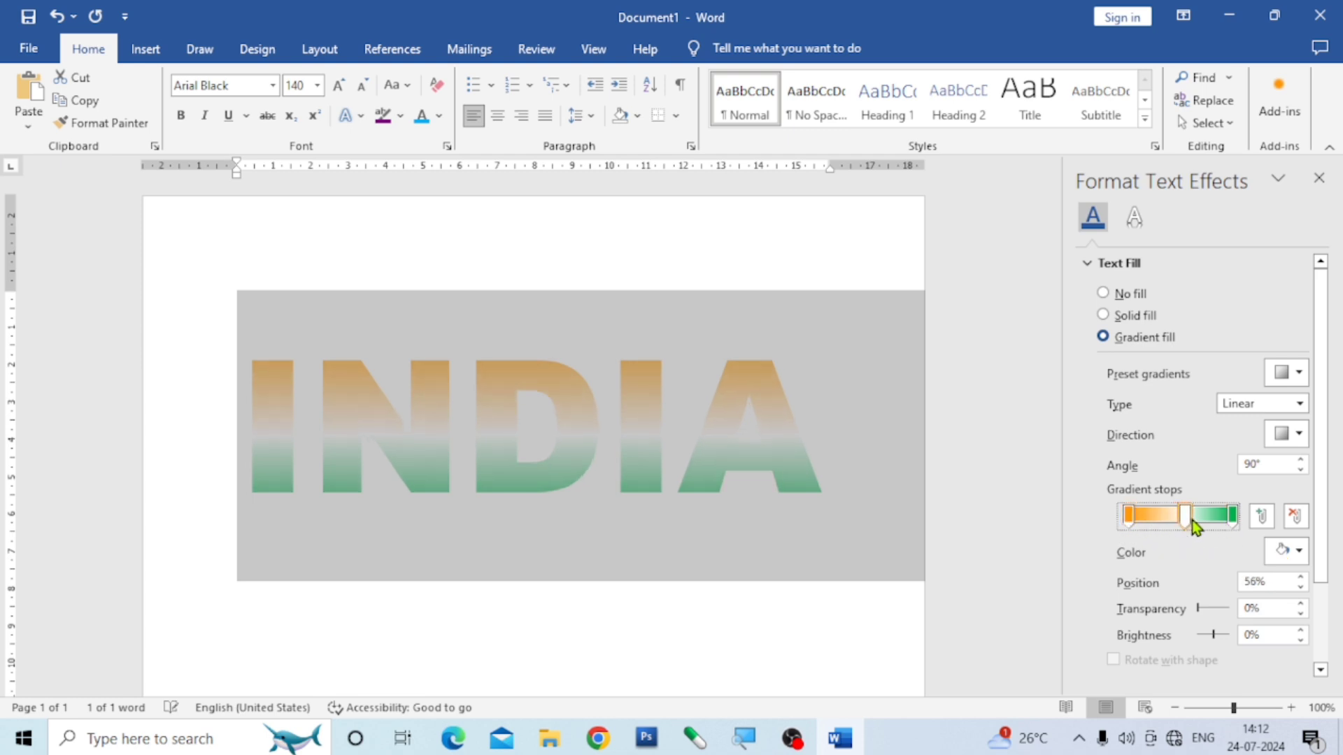
Step: Raise the white middle stop's position to 63%, and bring it back to 55%
left_click(1301, 578)
left_click(1301, 578)
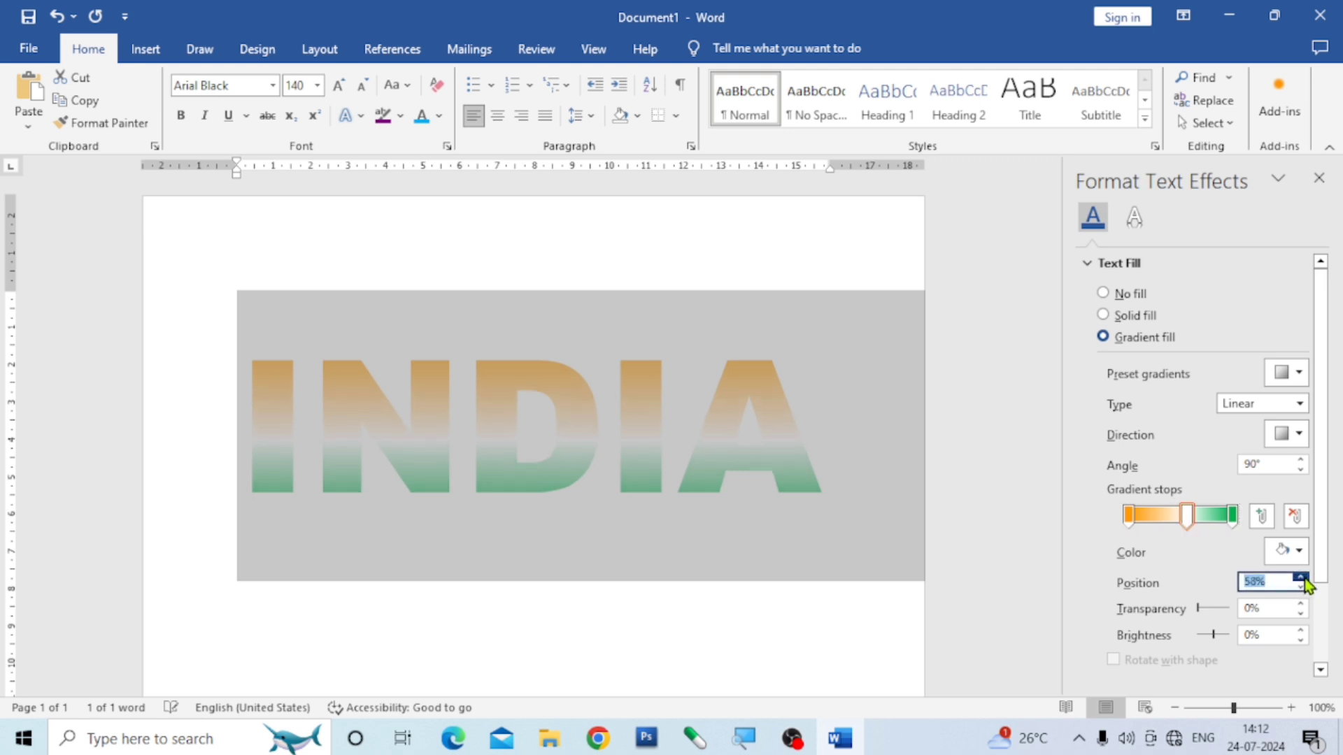
left_click(1304, 578)
left_click(1304, 578)
left_click(1304, 578)
left_click(1304, 577)
left_click(1304, 578)
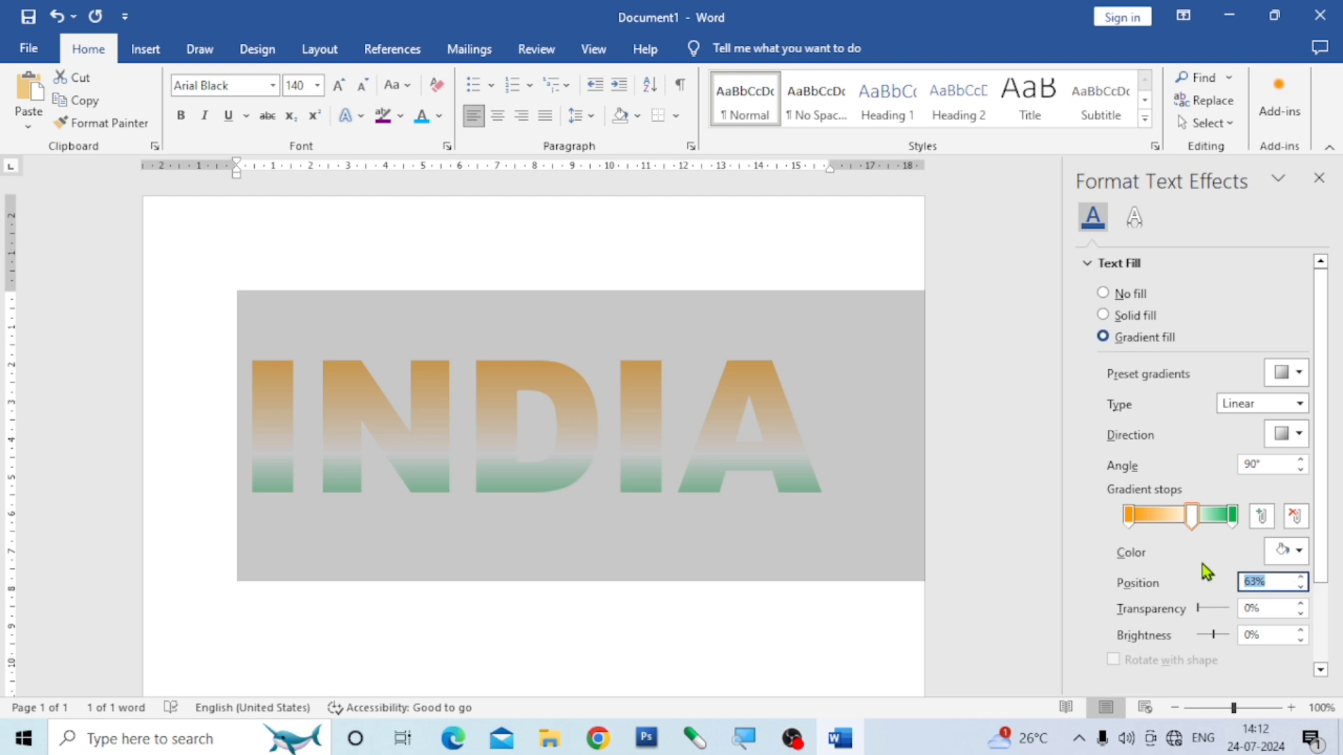
left_click(1193, 520)
left_click_drag(1193, 522, 1186, 523)
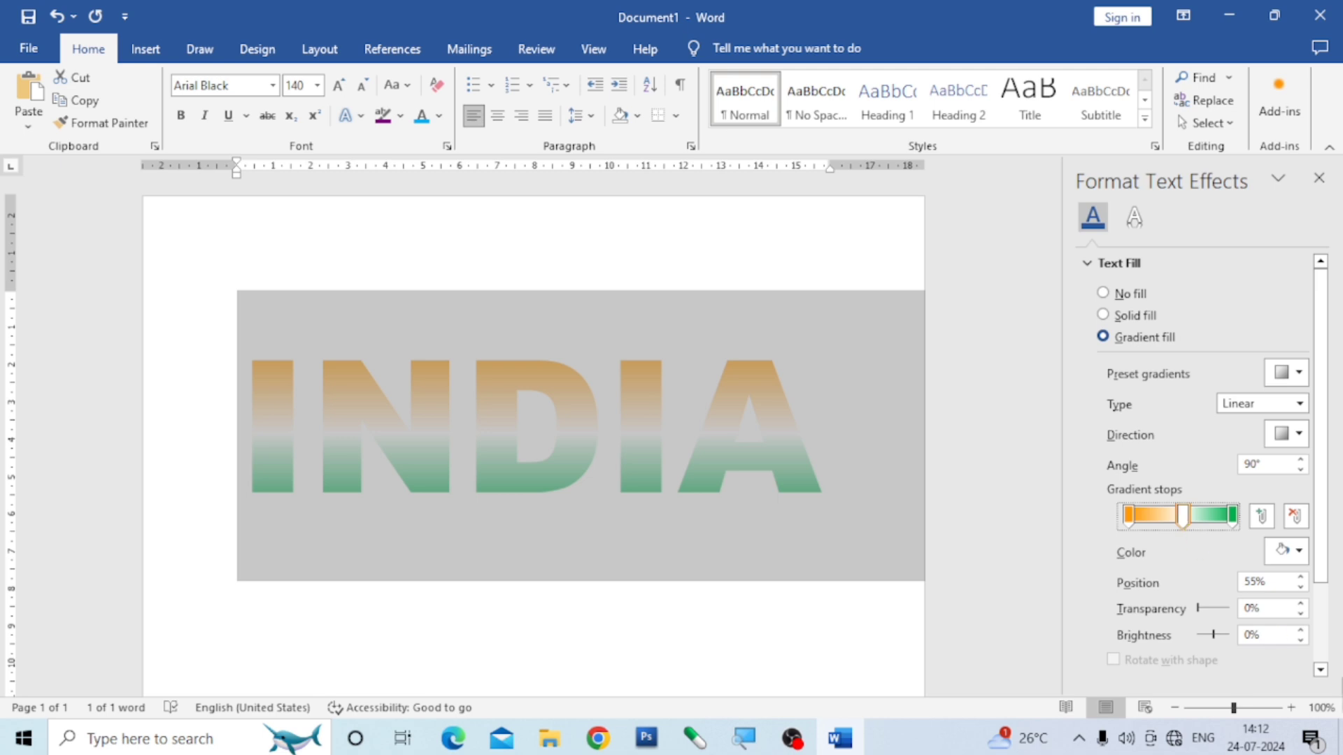
Step: Try the white middle stop's brightness at 100% and -38%, and return it to 0%
left_click(1213, 636)
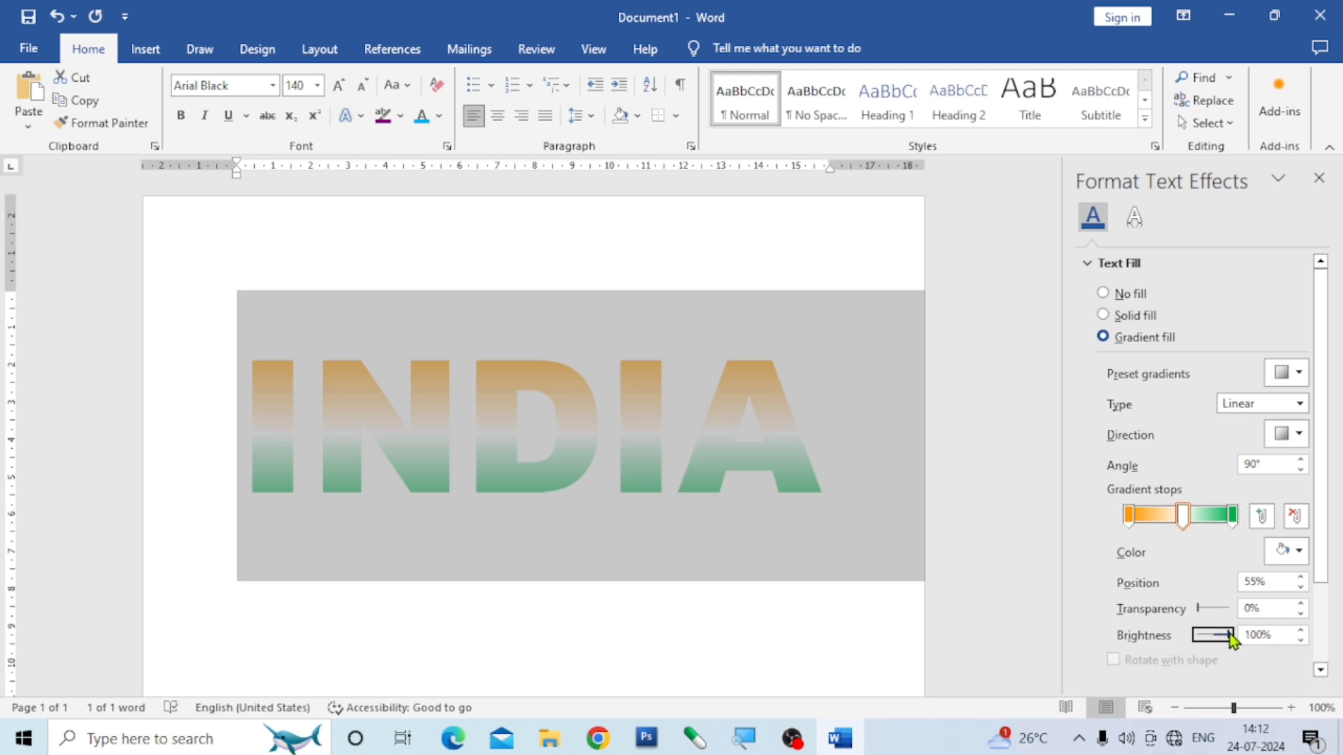
left_click_drag(1230, 634, 1211, 638)
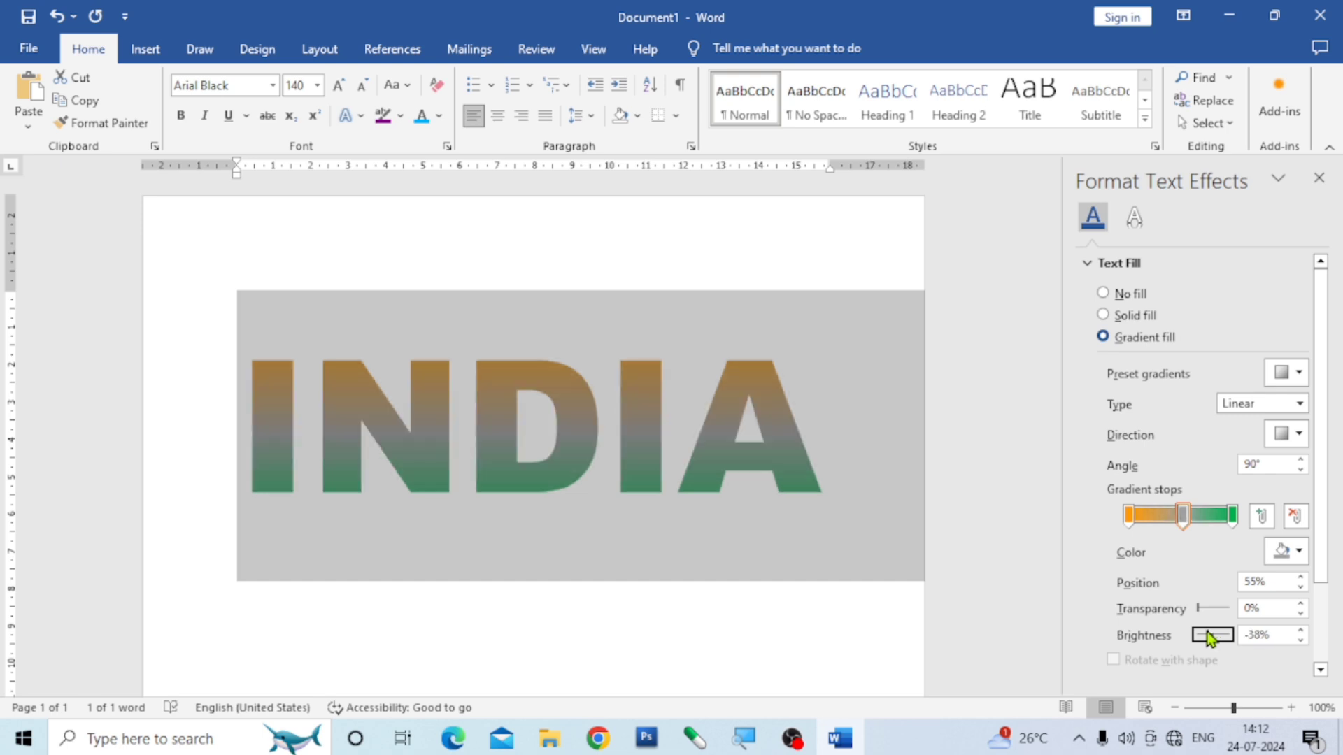
left_click(1300, 630)
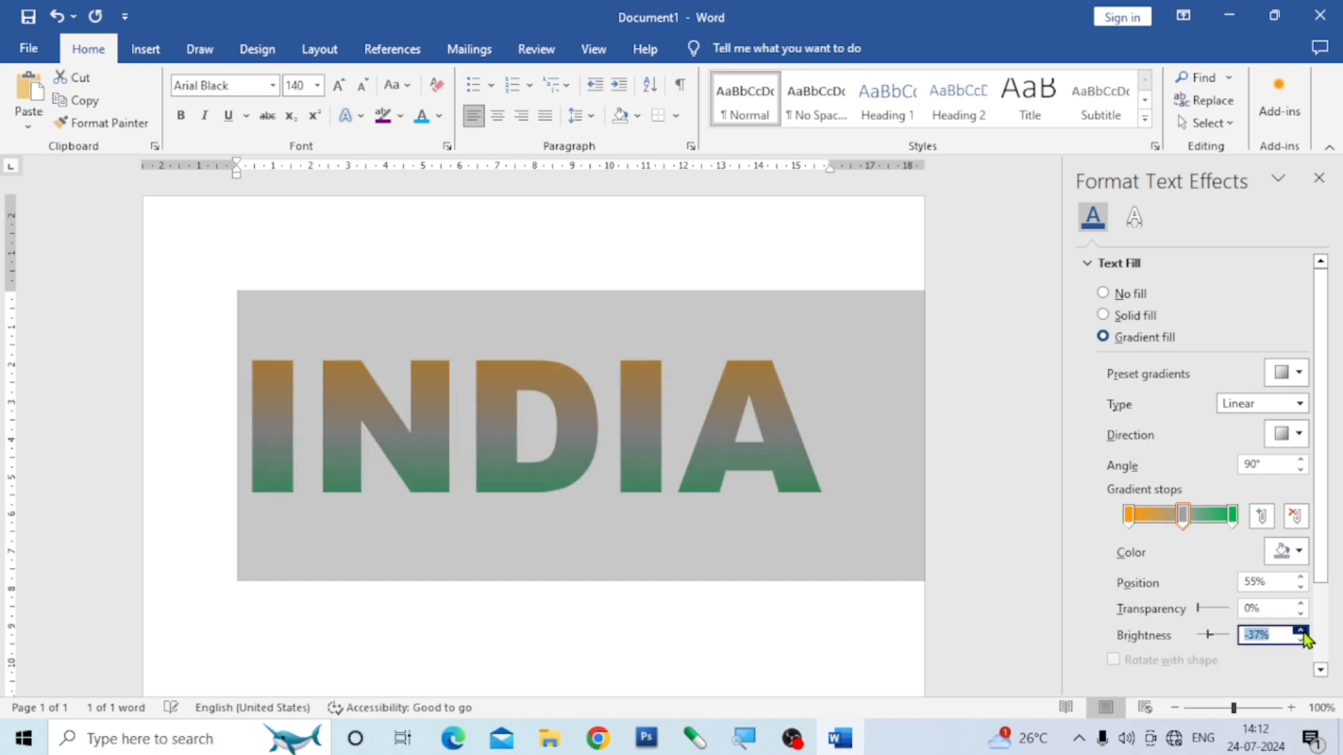
left_click(1301, 631)
left_click(1301, 630)
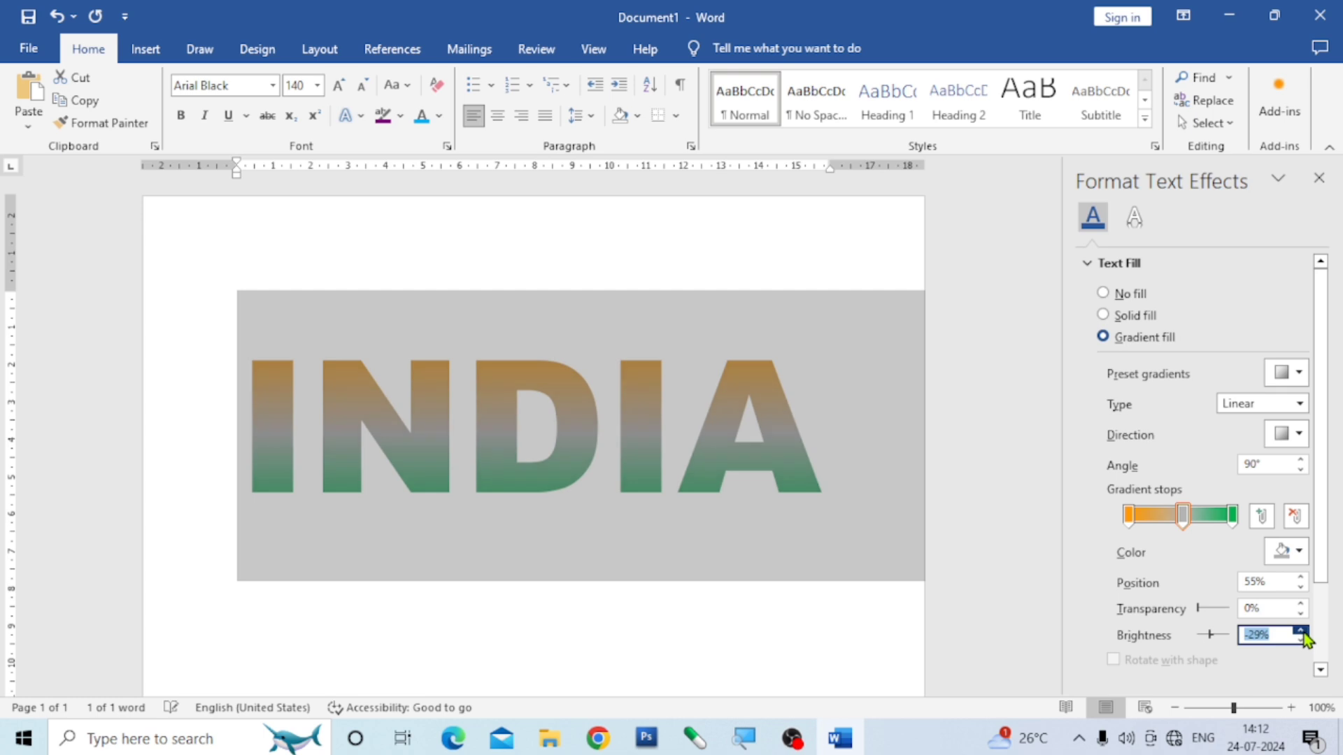
left_click(1301, 630)
left_click(1300, 630)
left_click(1300, 631)
left_click(1301, 631)
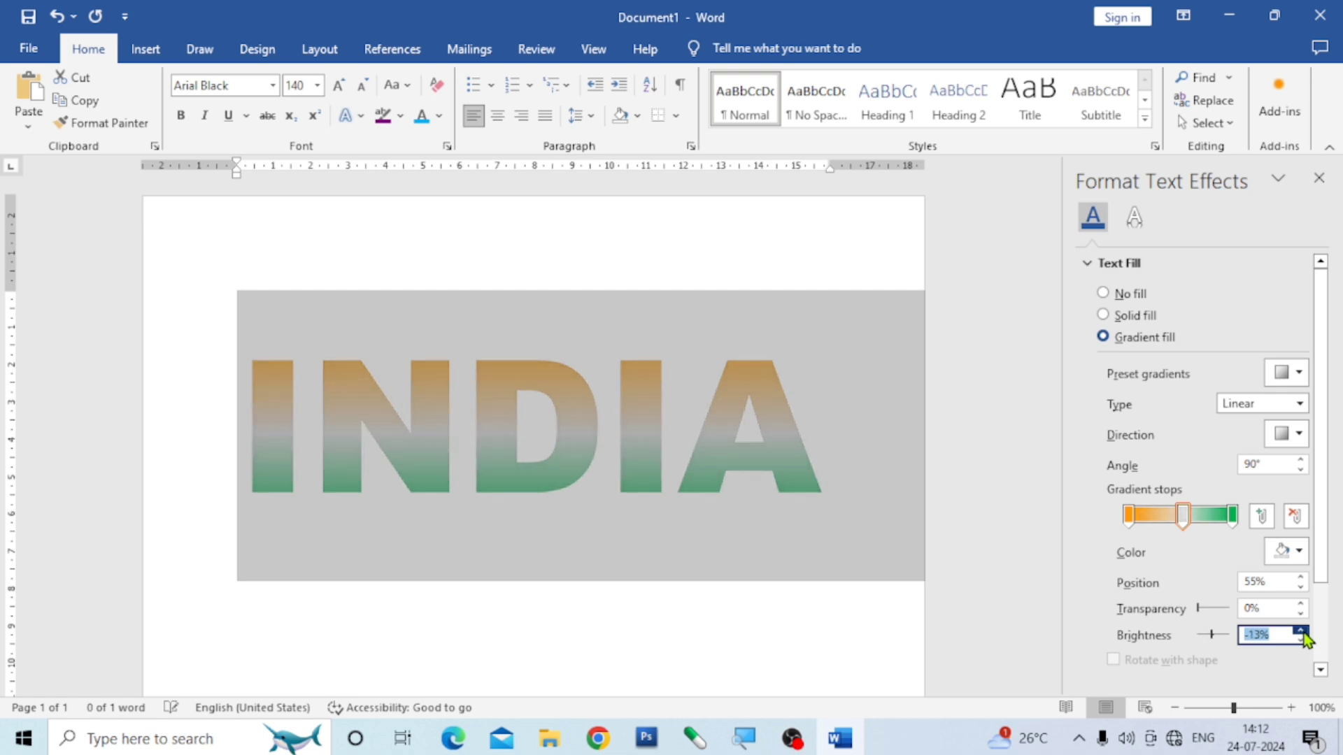
left_click(1300, 630)
left_click(1300, 630)
left_click(1300, 630)
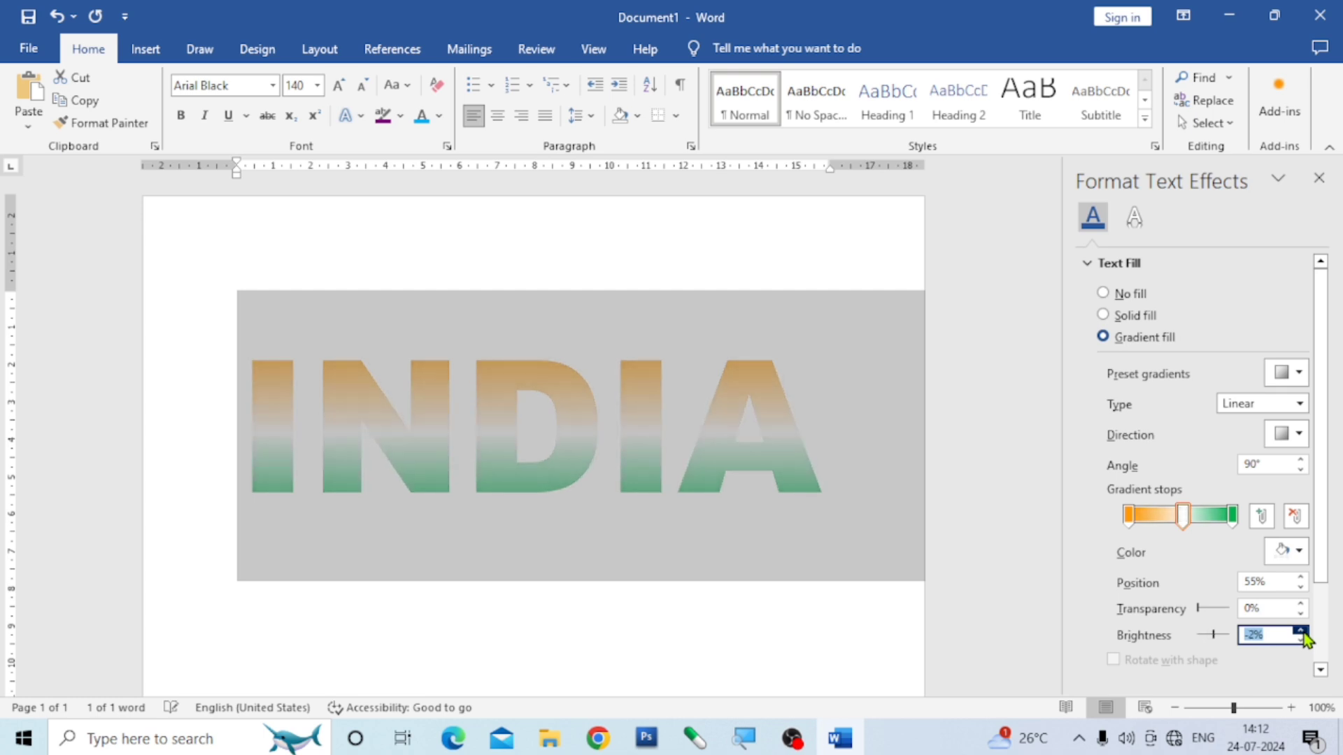
left_click(1301, 630)
left_click(1301, 640)
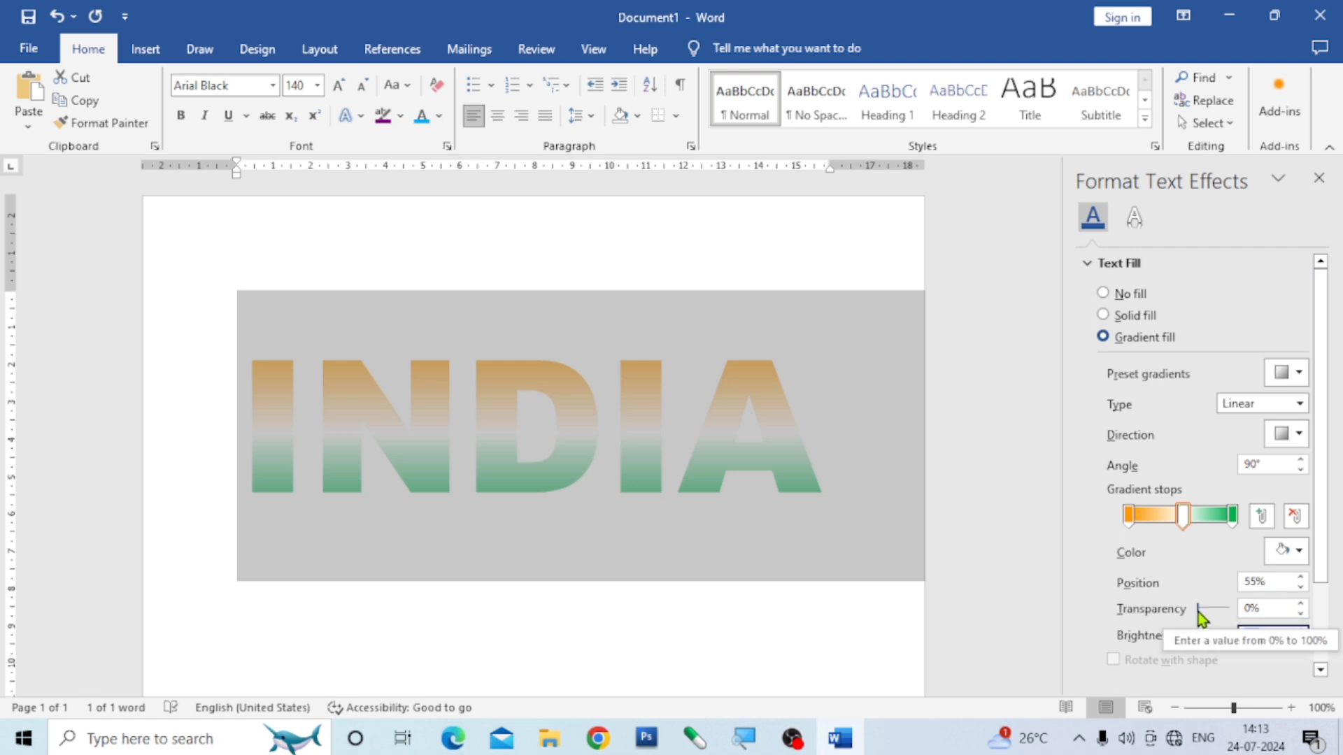
scroll(1148, 544, "down", 1)
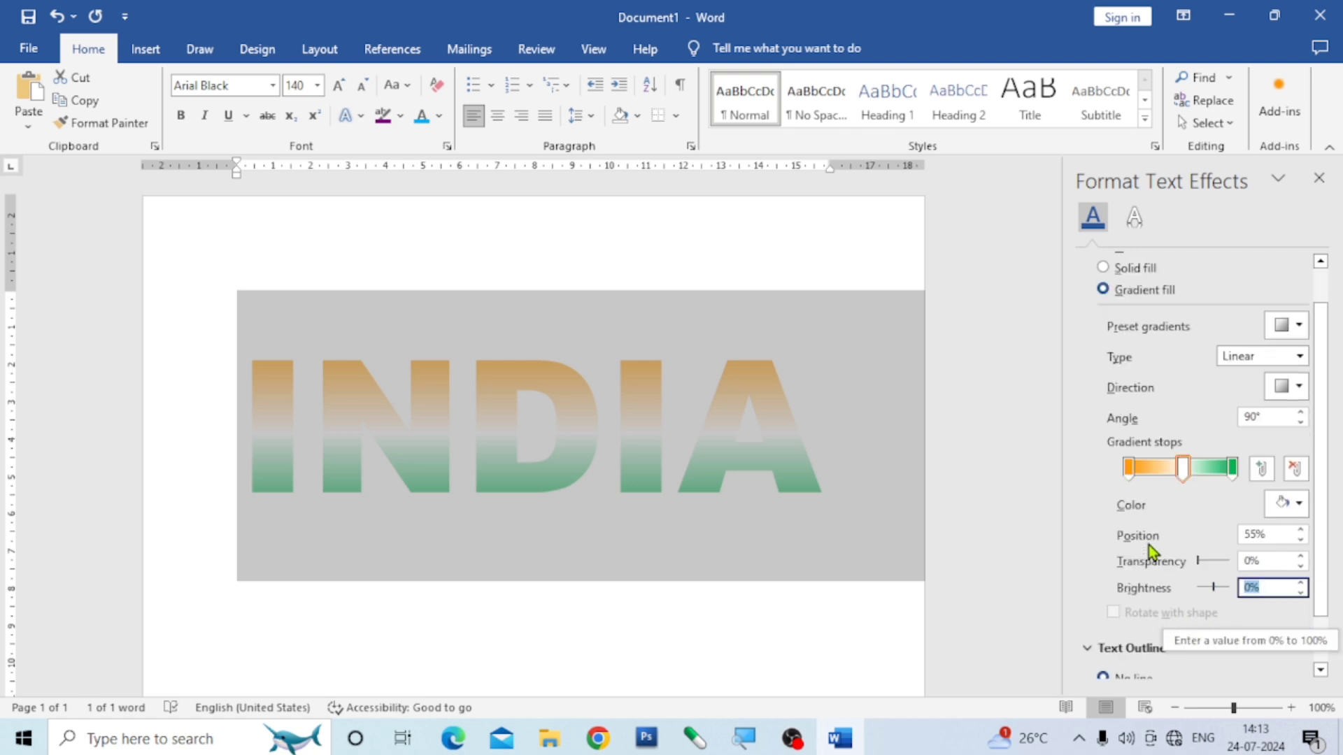
Step: Give the word INDIA a solid text outline in standard blue
scroll(1148, 569, "down", 1)
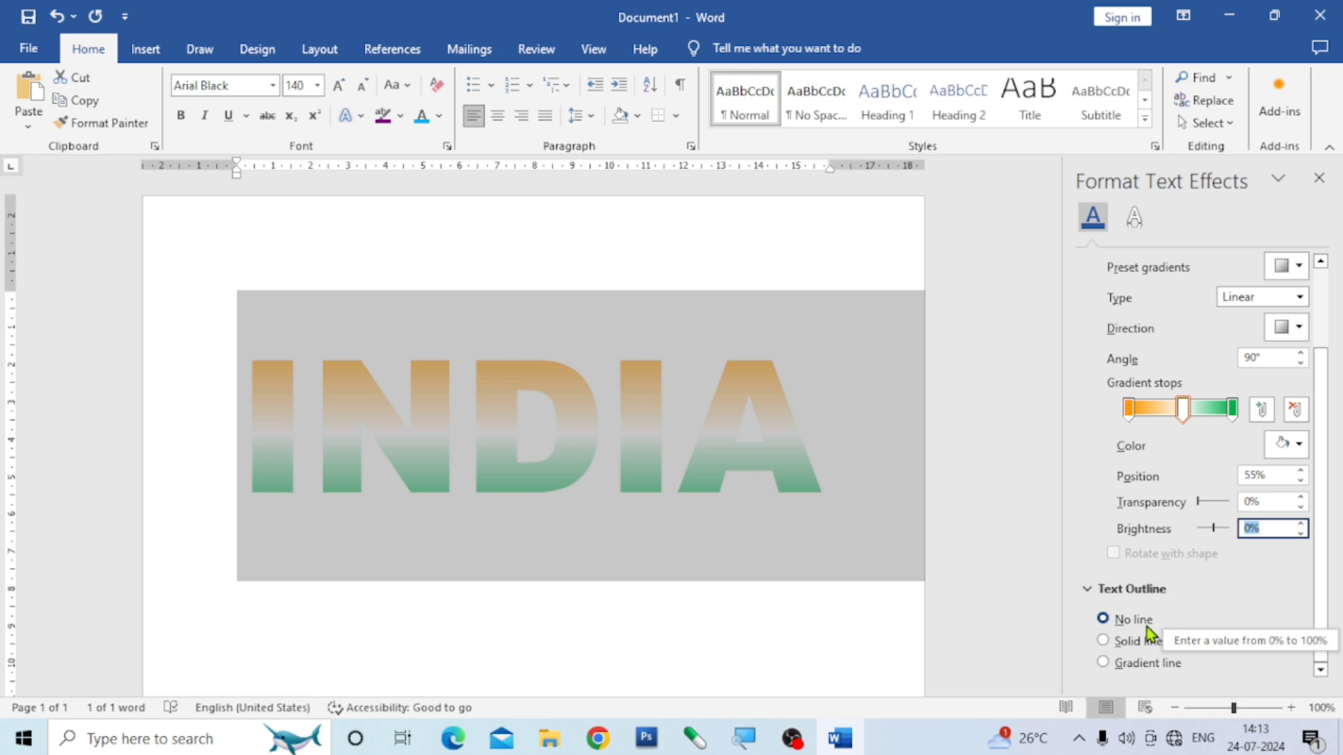
left_click(1108, 642)
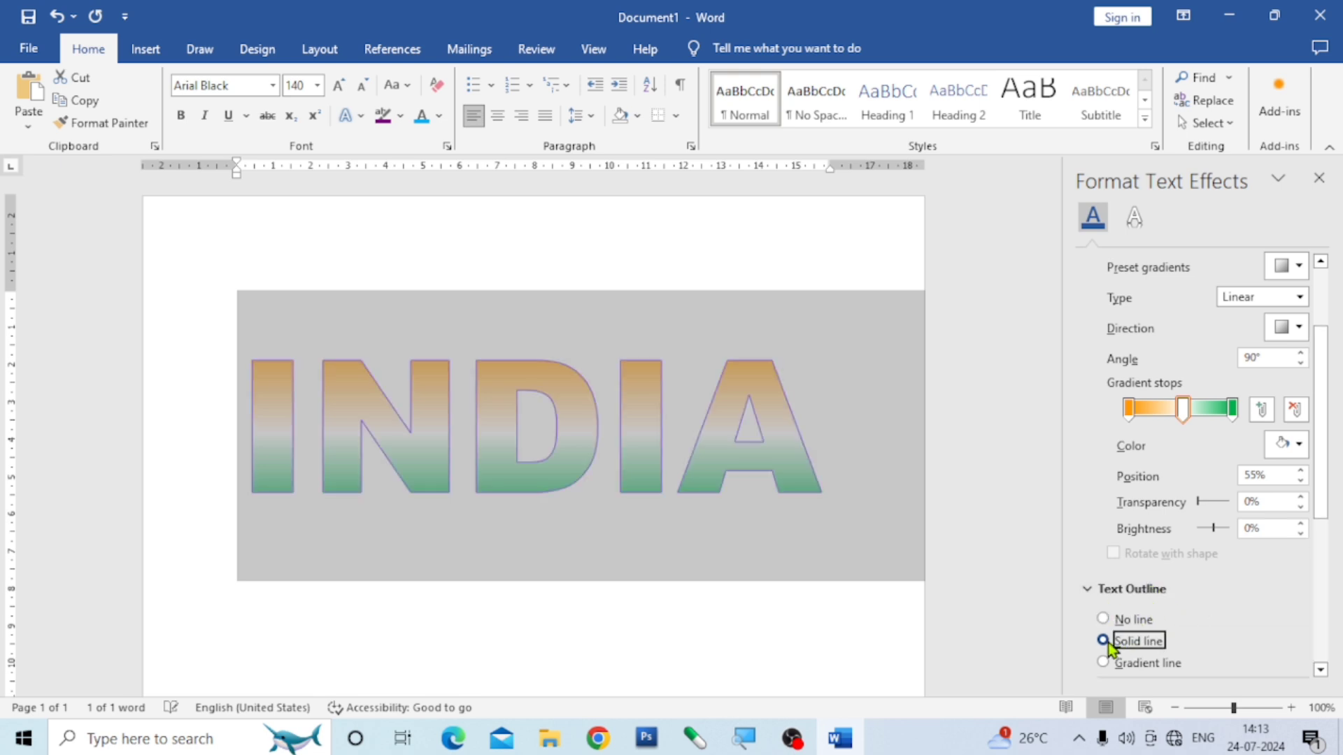
scroll(1261, 590, "down", 1)
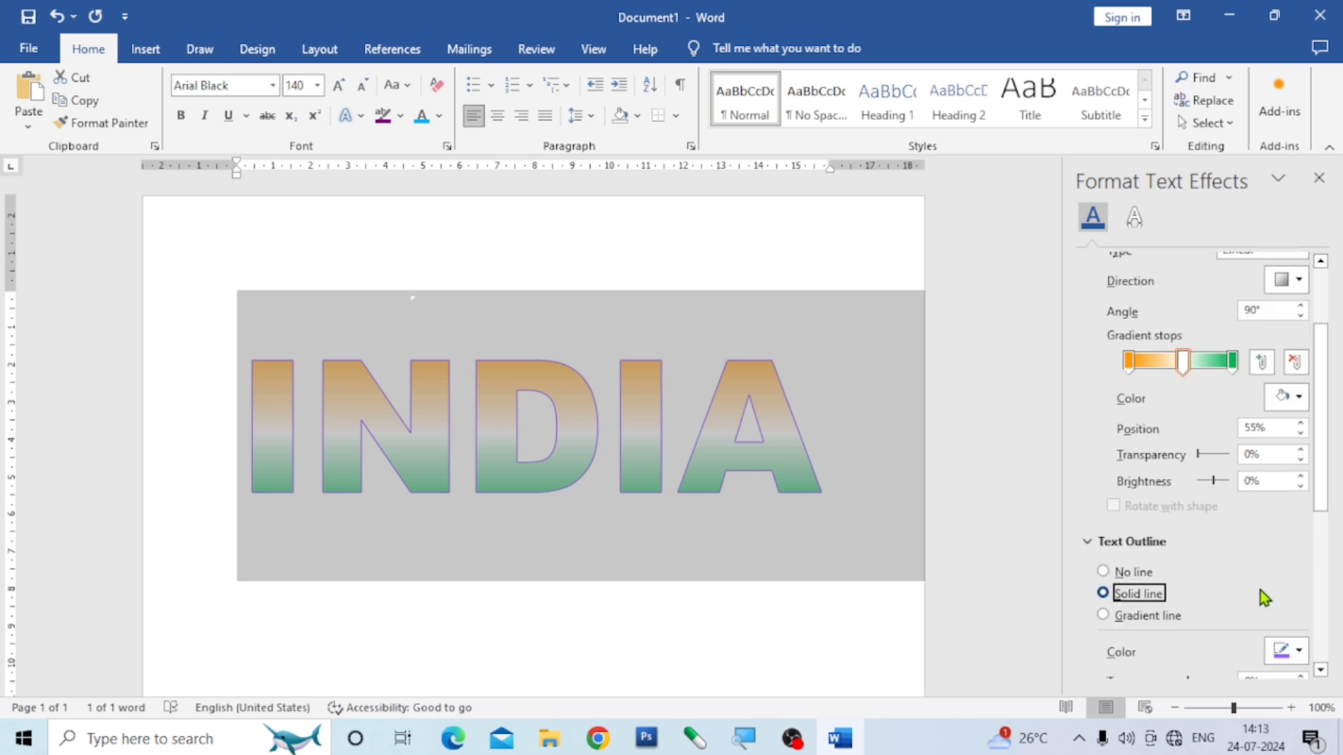
scroll(1260, 591, "down", 2)
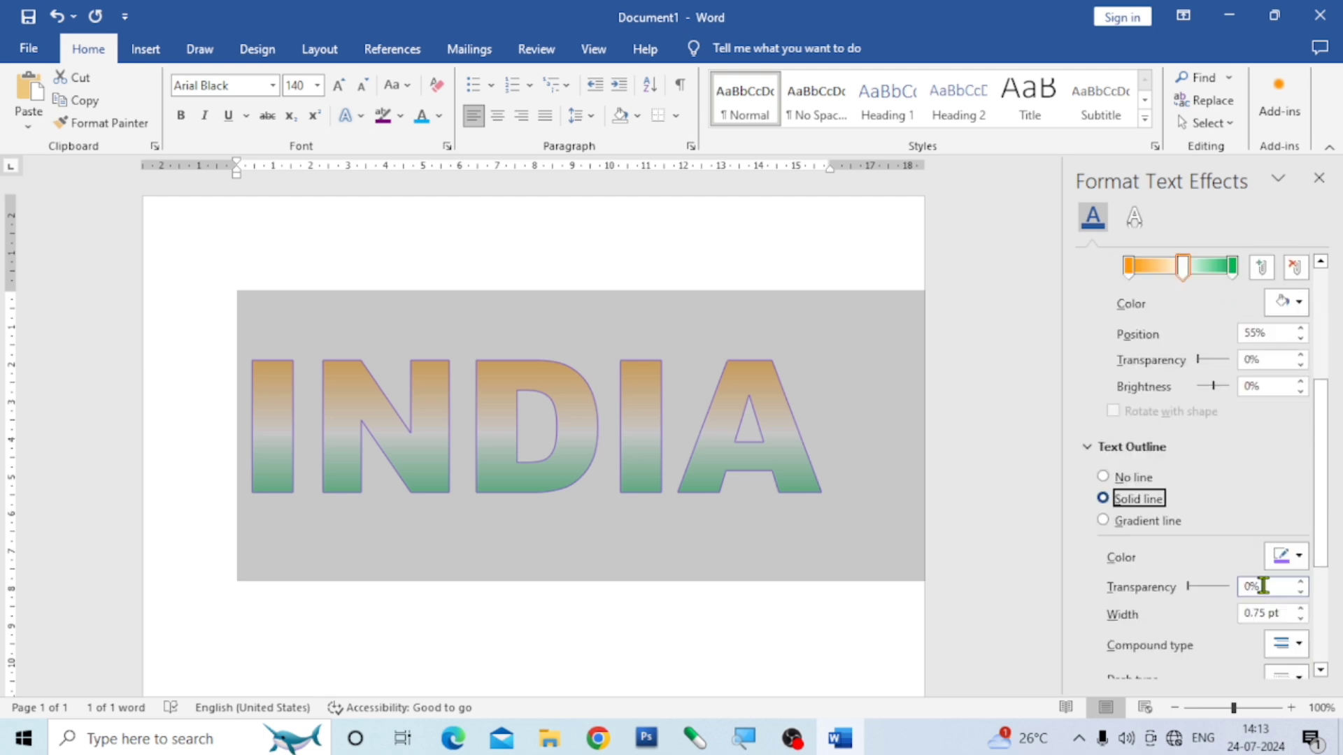
left_click(1301, 557)
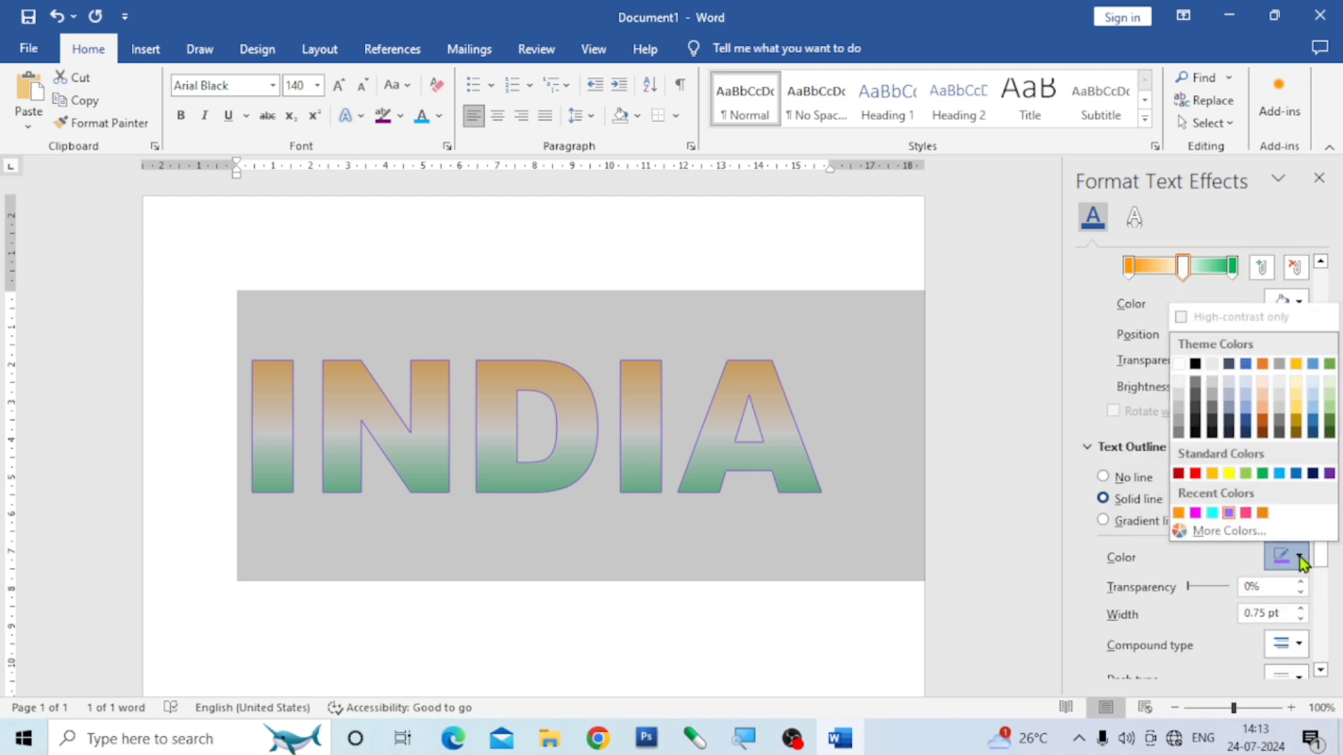
left_click(1297, 473)
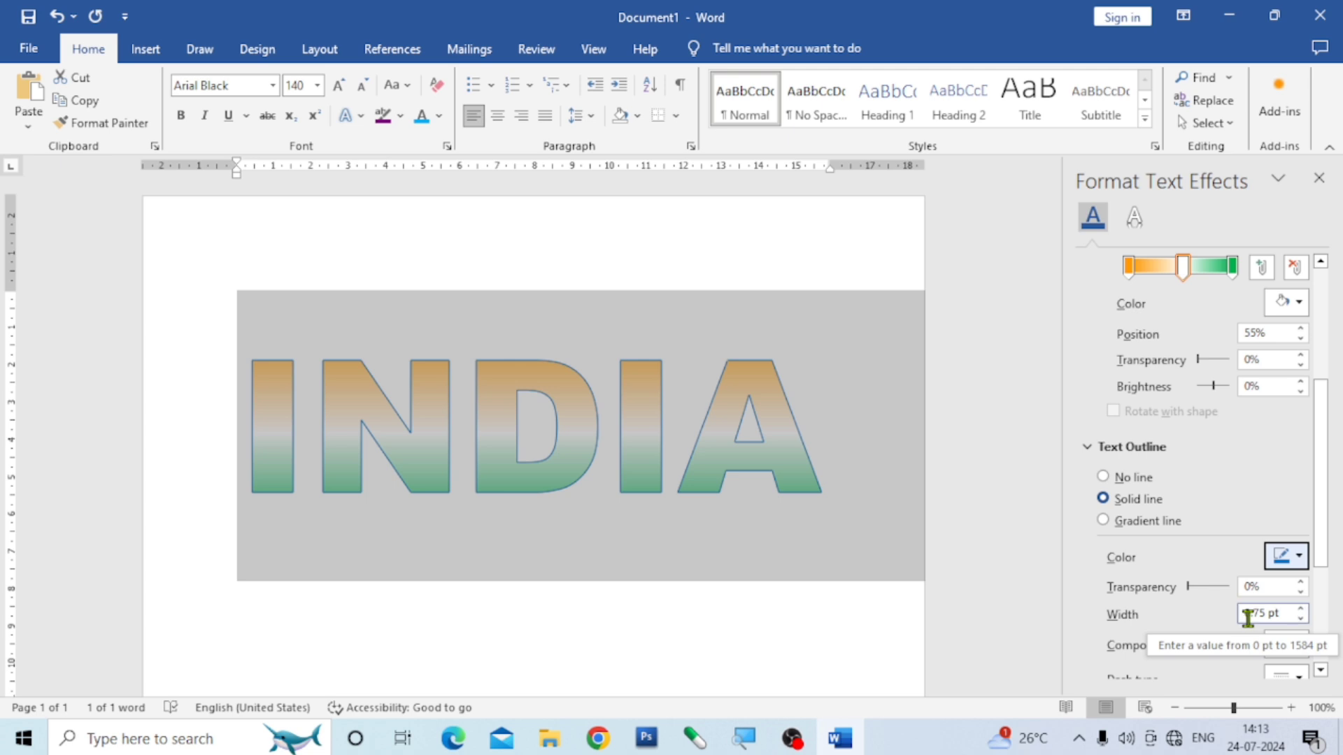
Step: Increase the text outline's width to 4.25 pt
left_click(1301, 610)
left_click(1301, 610)
left_click(1301, 610)
left_click(1301, 610)
left_click(1301, 610)
left_click(1301, 610)
left_click(1302, 610)
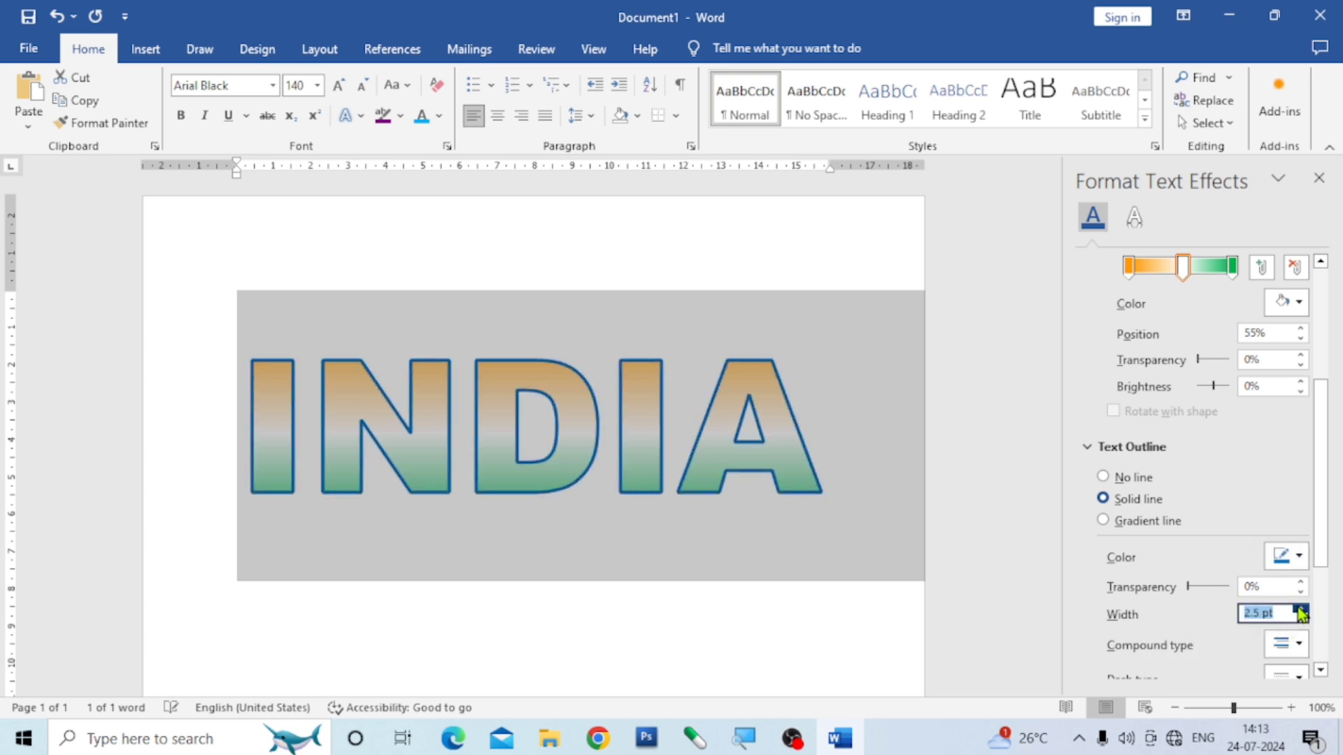
left_click(1301, 610)
left_click(1301, 610)
left_click(1302, 610)
left_click(1301, 610)
left_click(1301, 610)
left_click(1301, 610)
left_click(1301, 610)
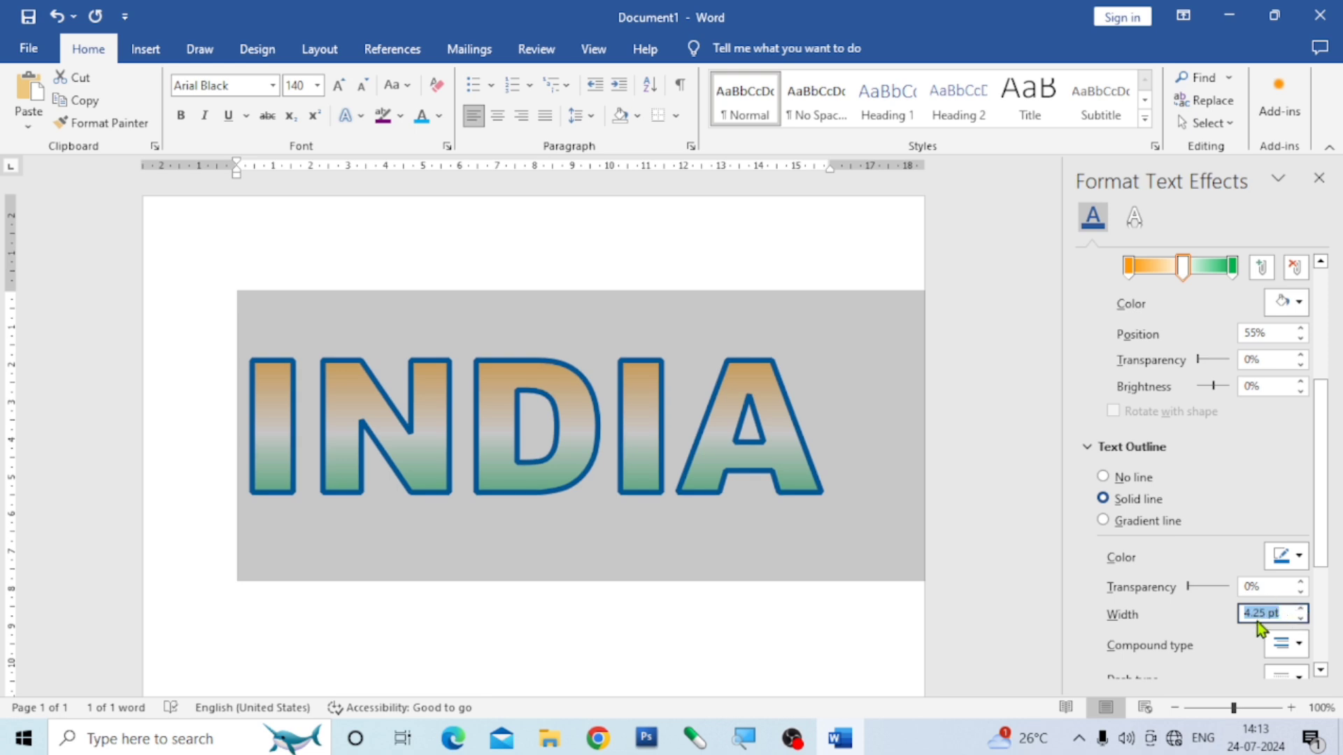
Step: Set the text outline's compound type to the triple line
scroll(1245, 665, "down", 3)
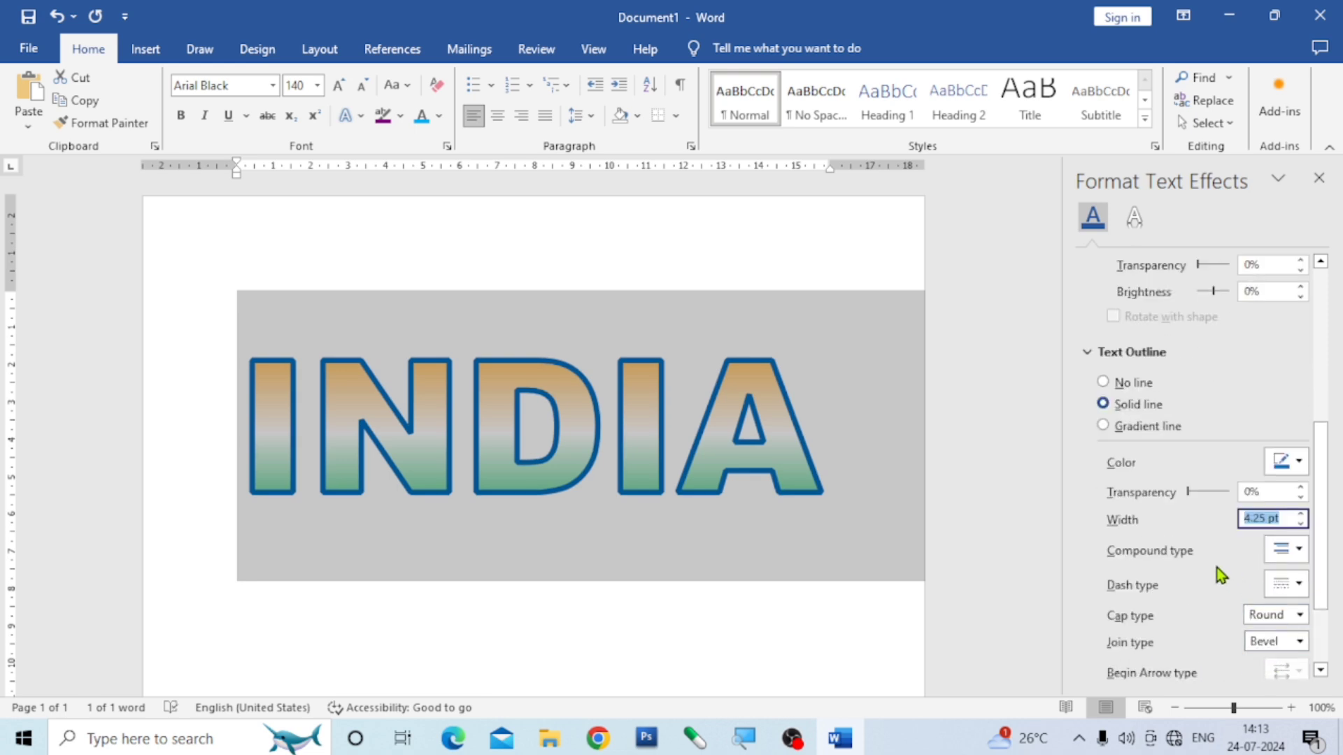
left_click(1302, 549)
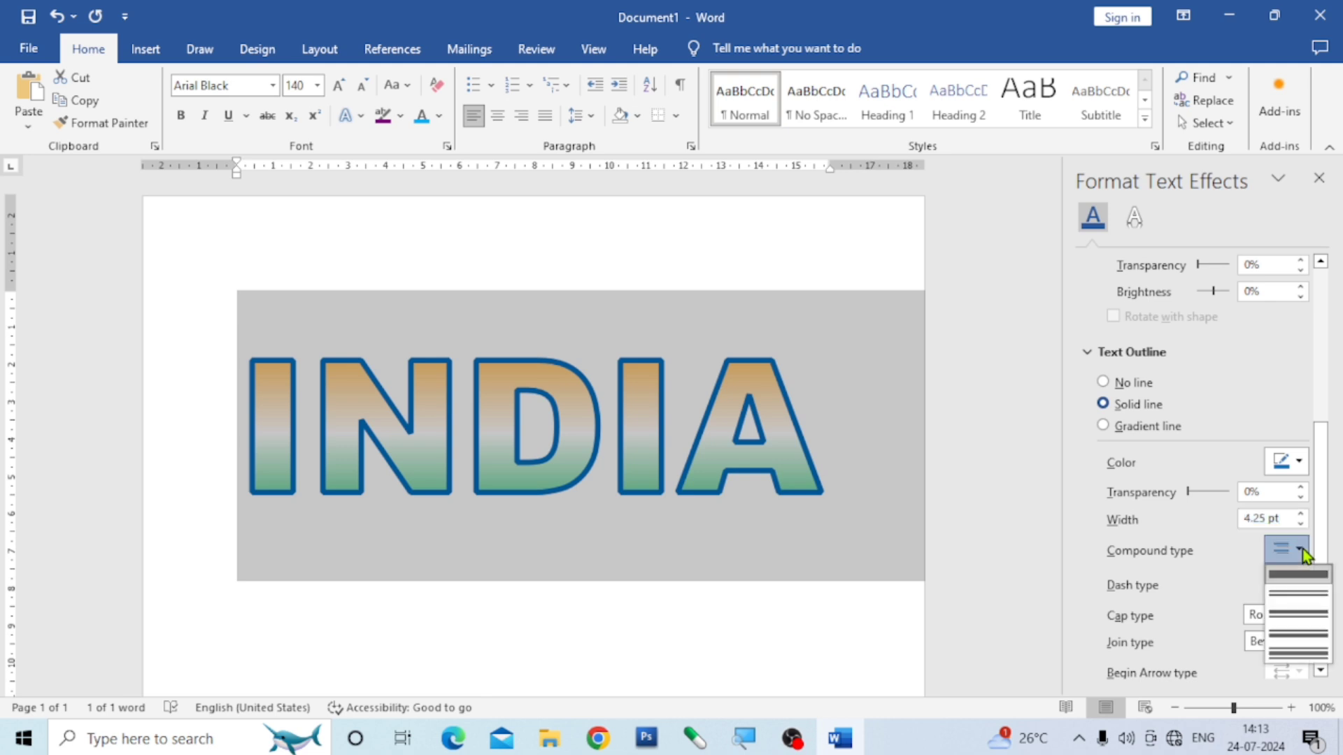
left_click(1304, 651)
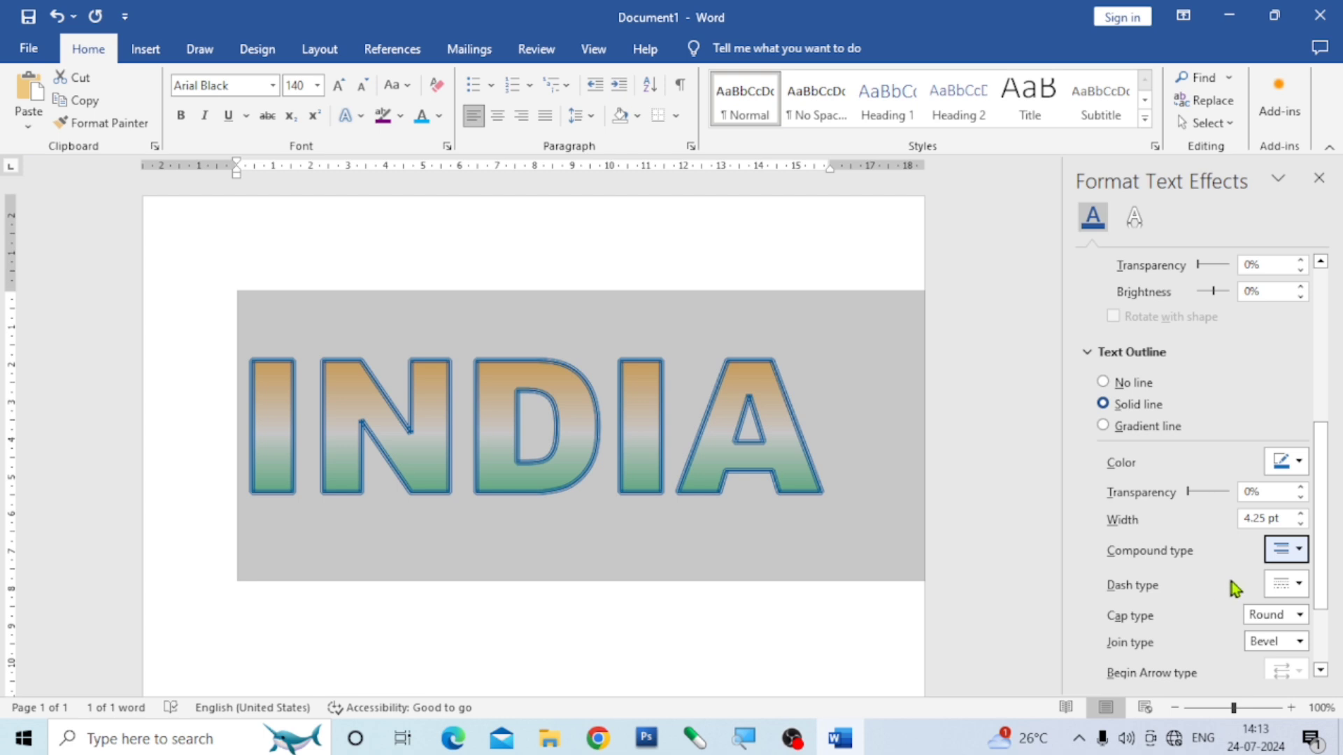
Step: Try the round dot dash type on INDIA's outline, and return it to the solid dash type
left_click(1302, 585)
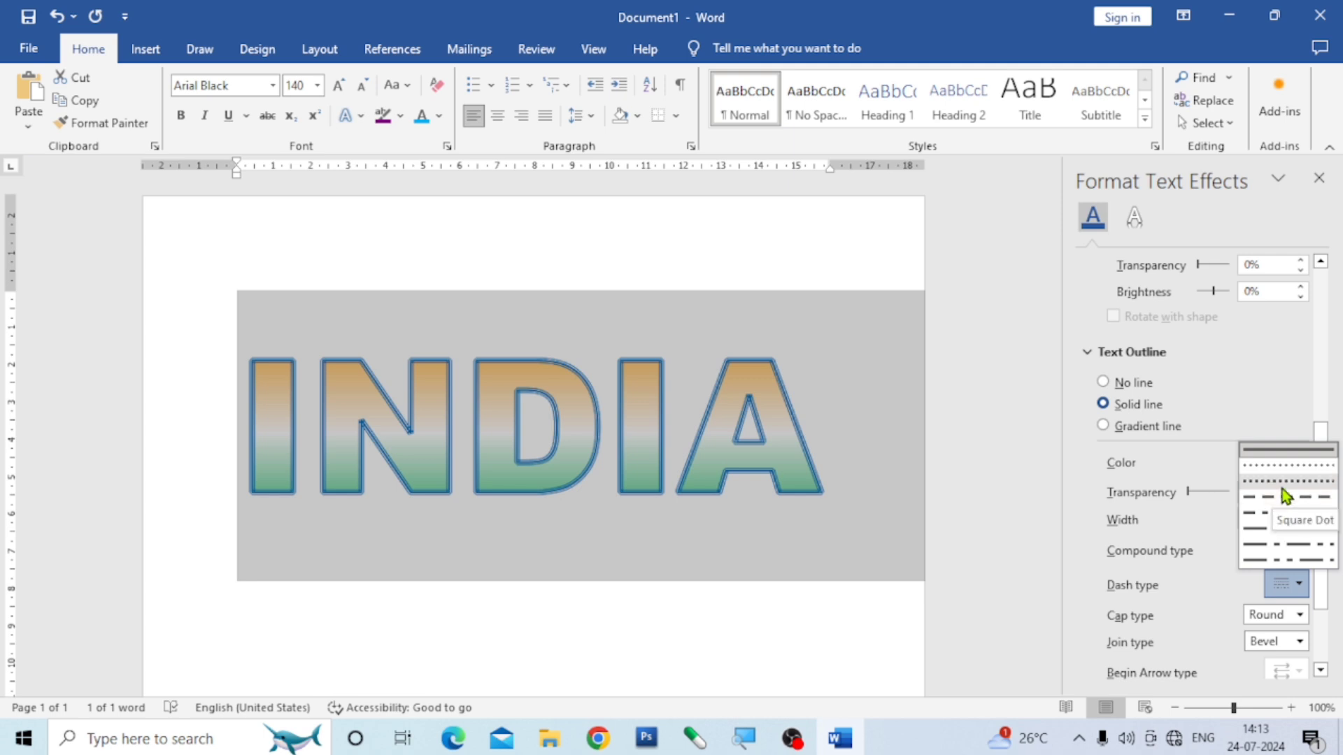
left_click(1283, 463)
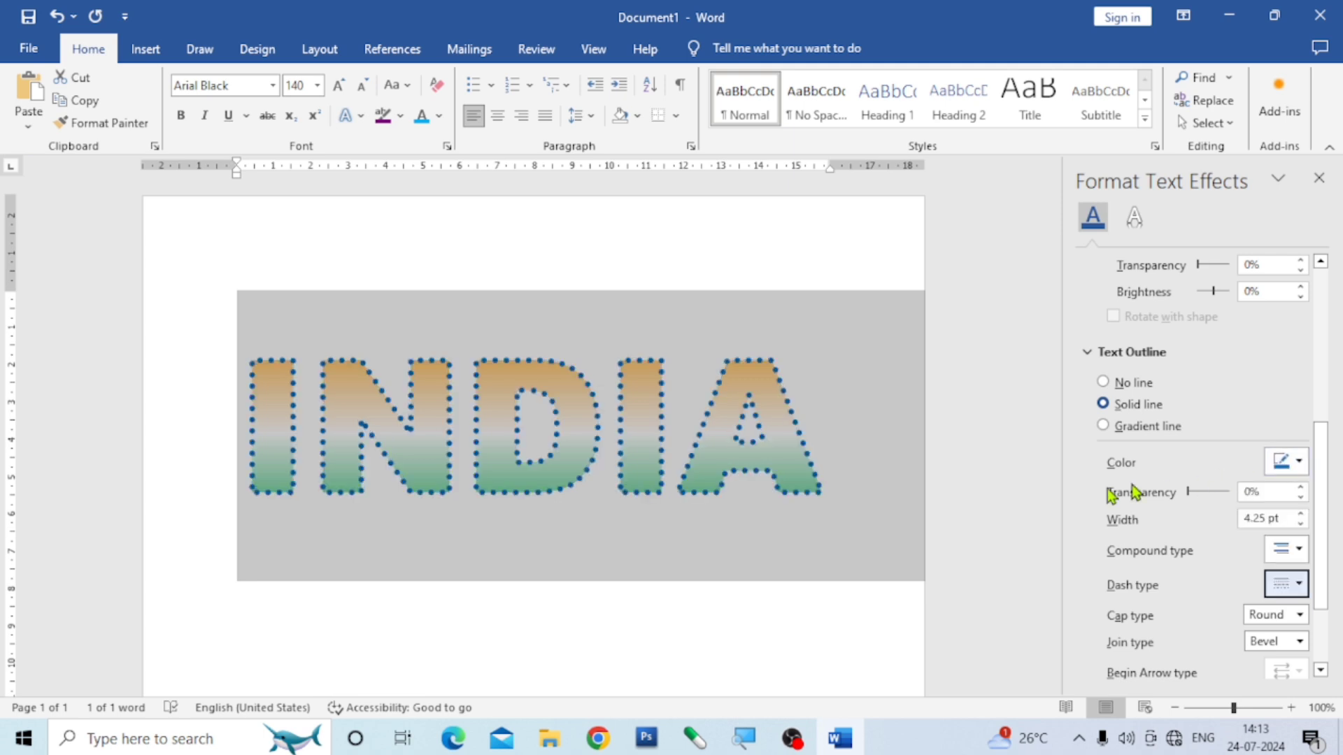
left_click(854, 477)
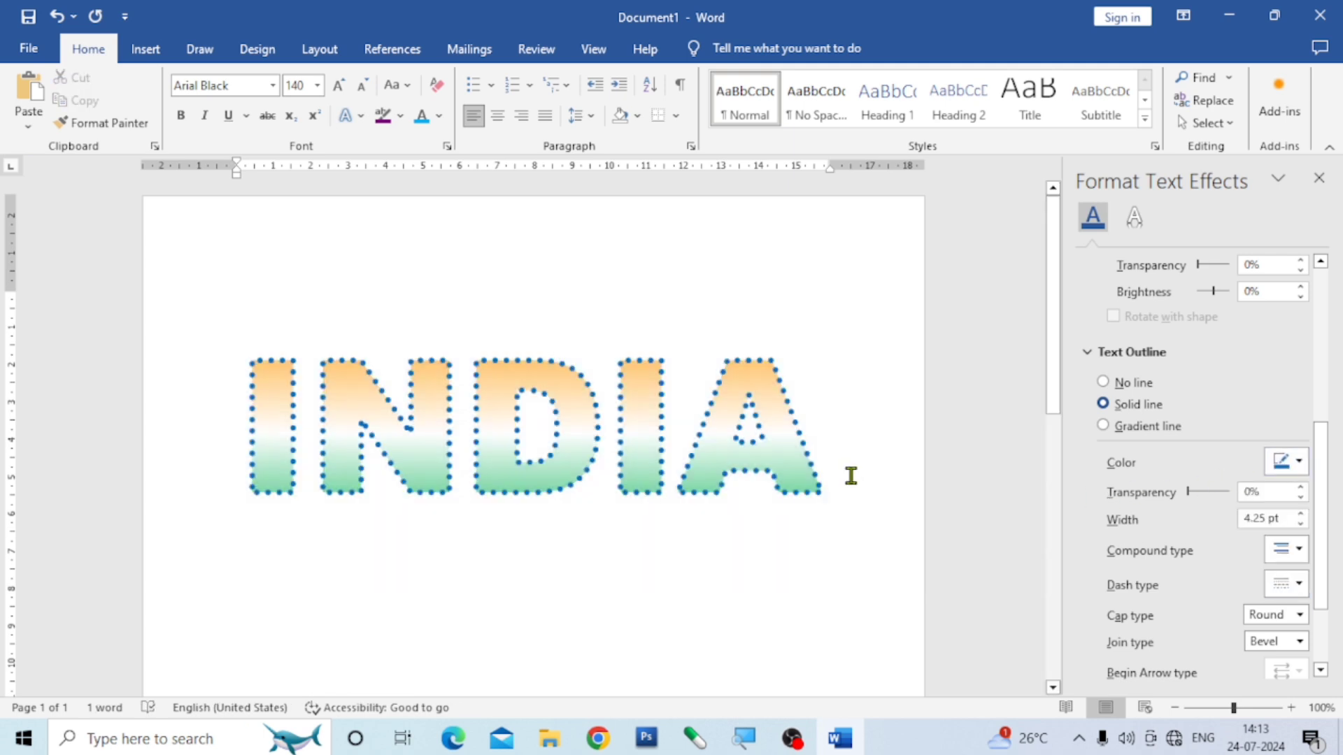
left_click(18, 539)
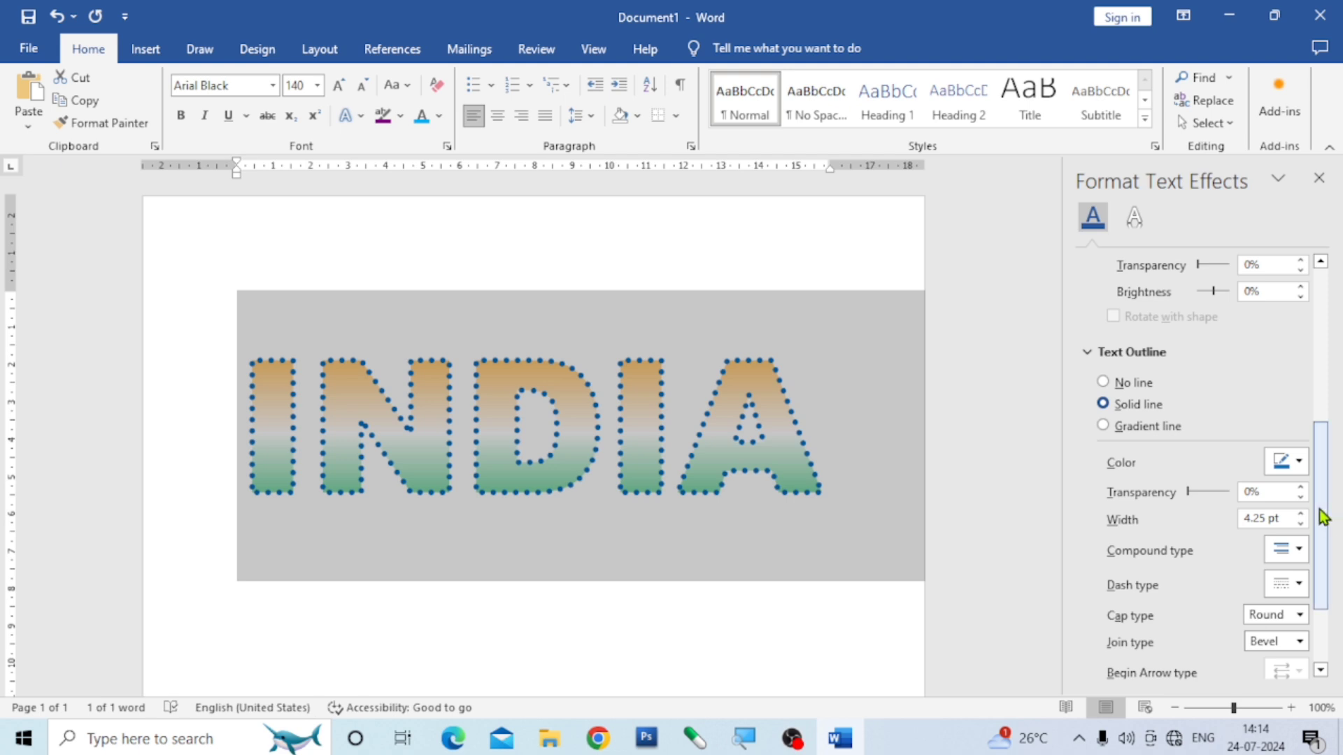
left_click(1302, 582)
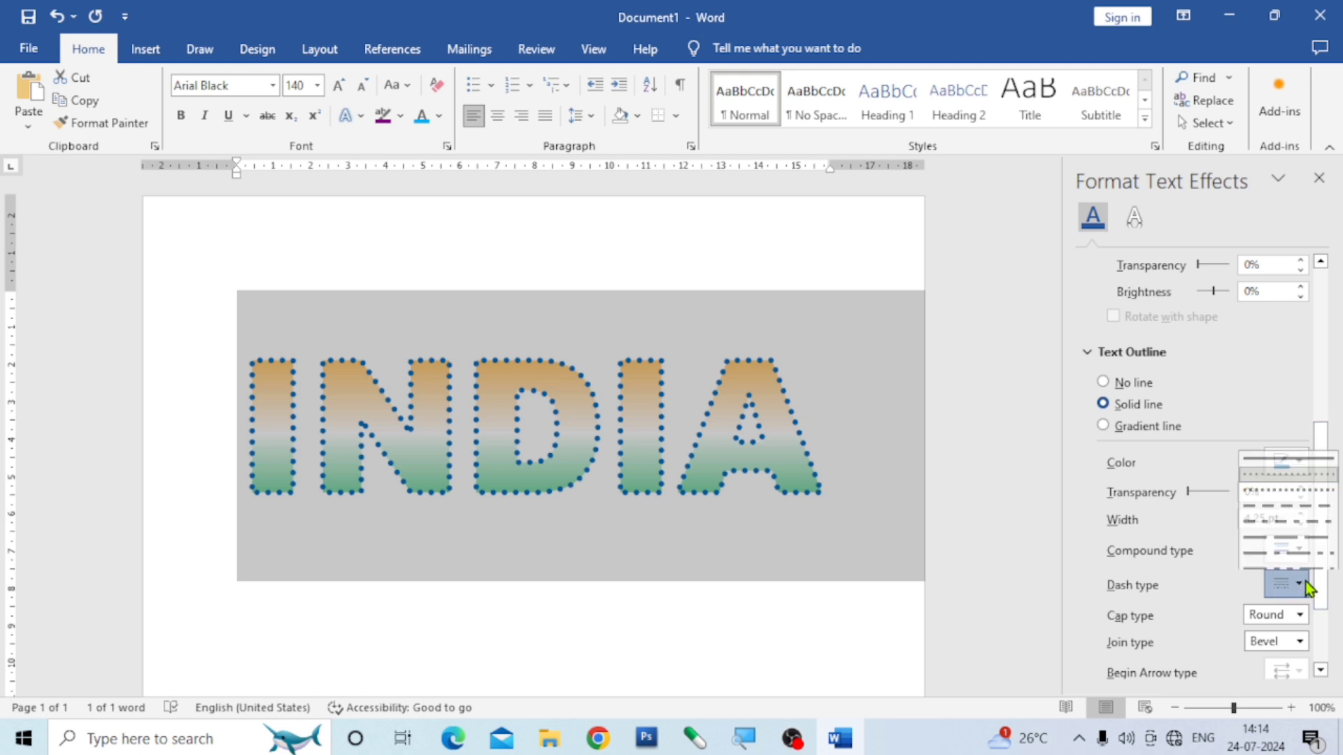
left_click(1298, 451)
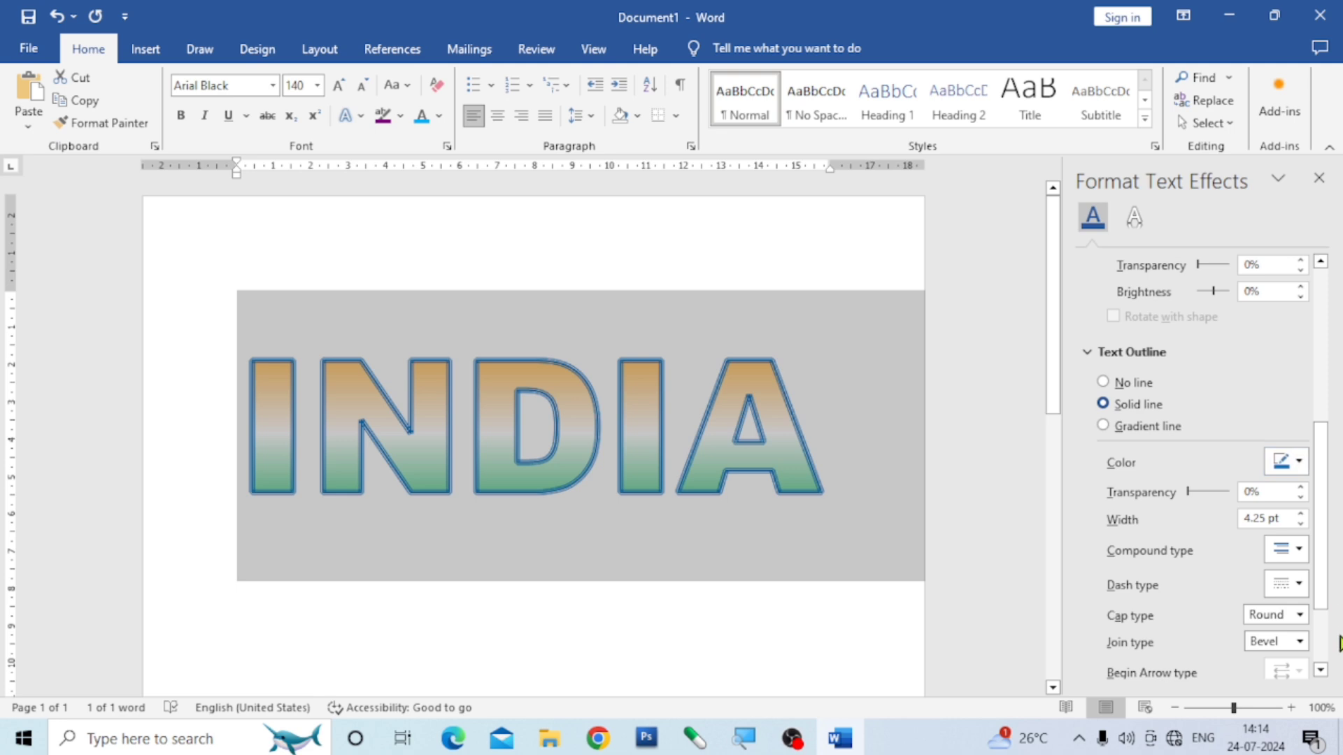
Step: Try the Square cap type on the text outline, and set it to Flat
left_click(1300, 615)
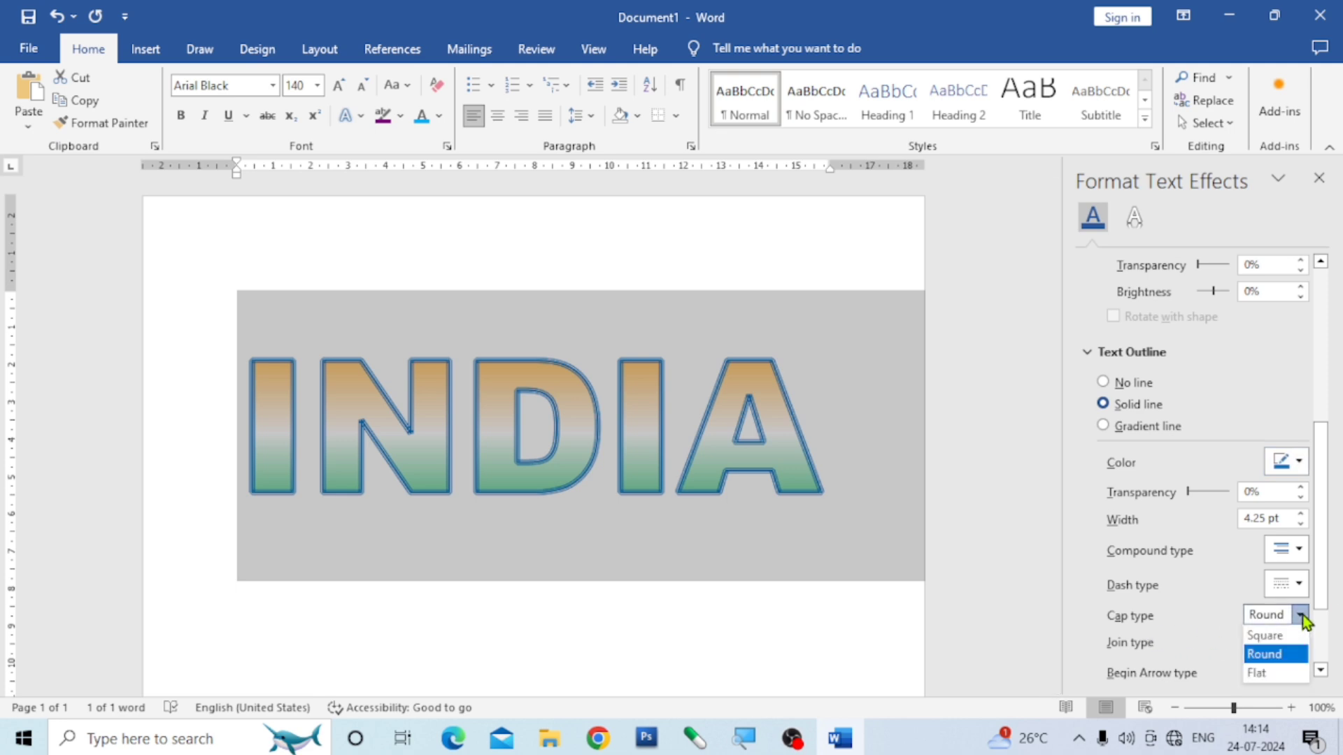
left_click(1301, 636)
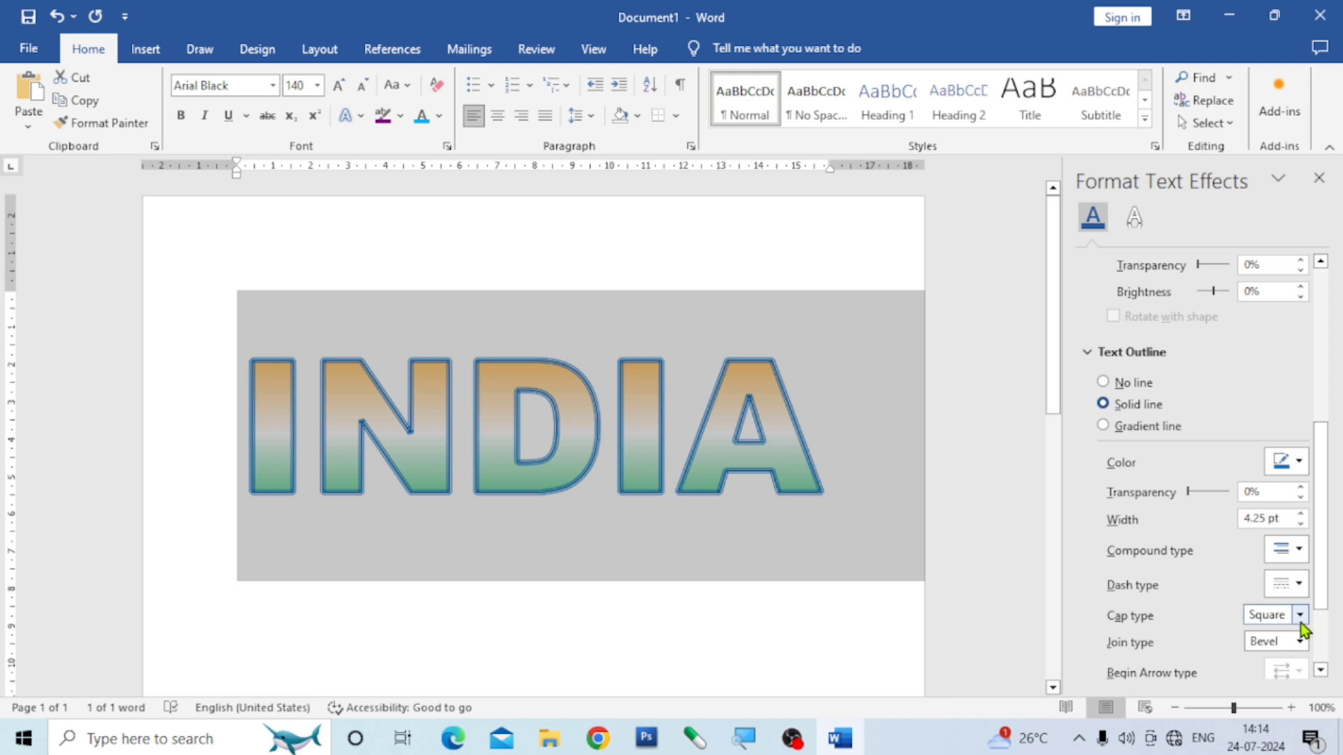
left_click(1300, 615)
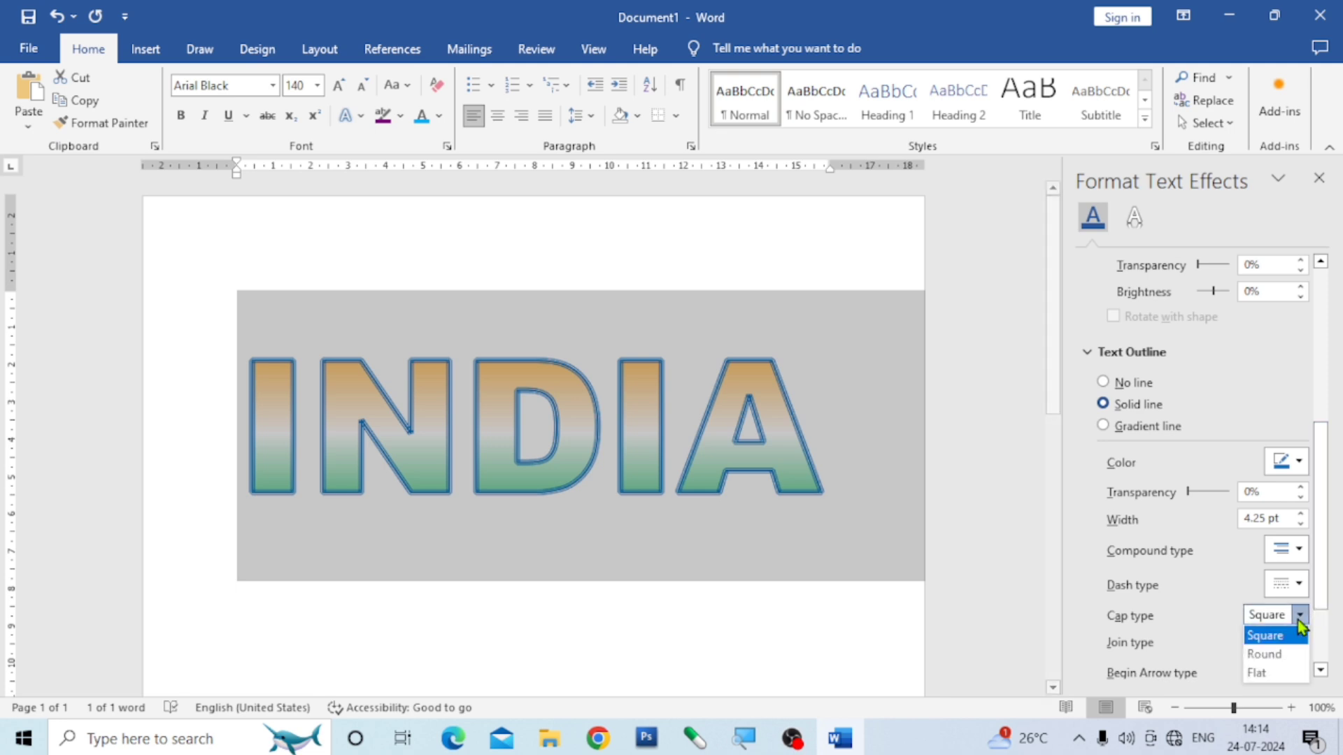
left_click(1274, 673)
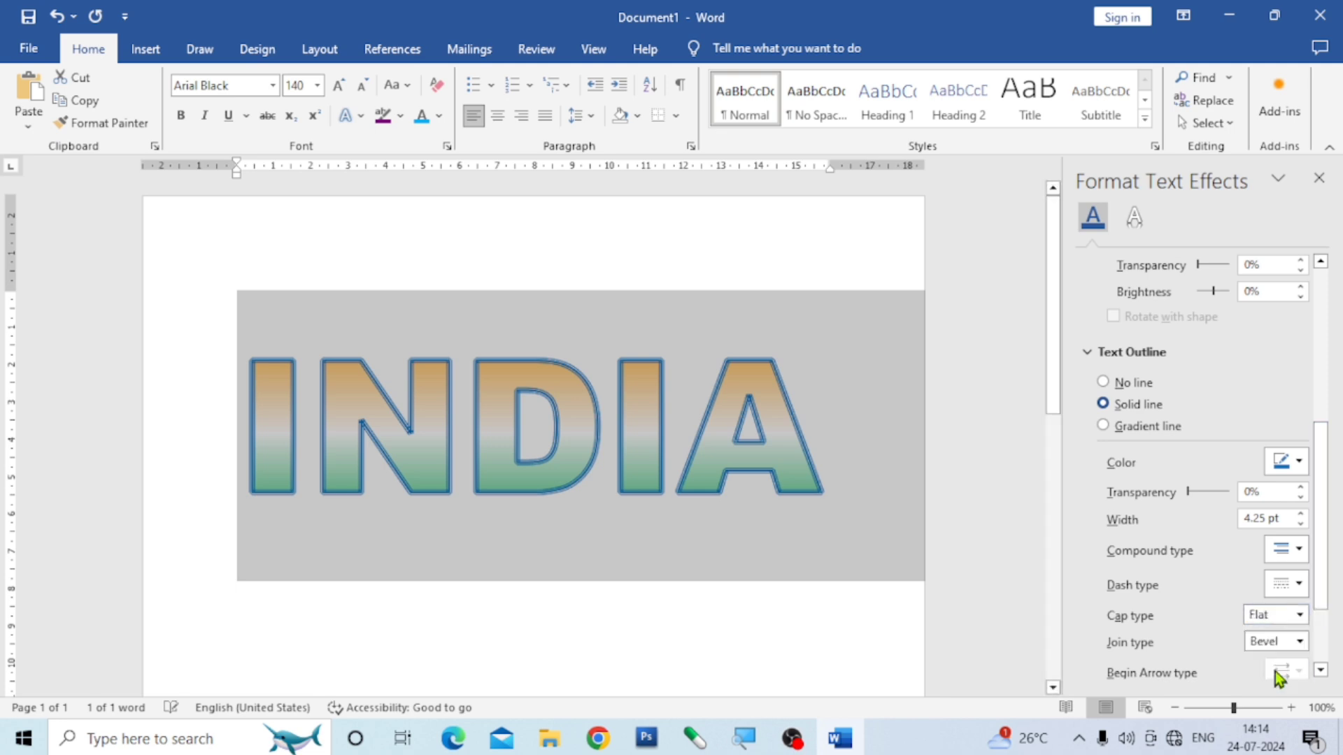
Step: Try the Round and Miter join types on the text outline, and return it to Bevel
left_click(1301, 642)
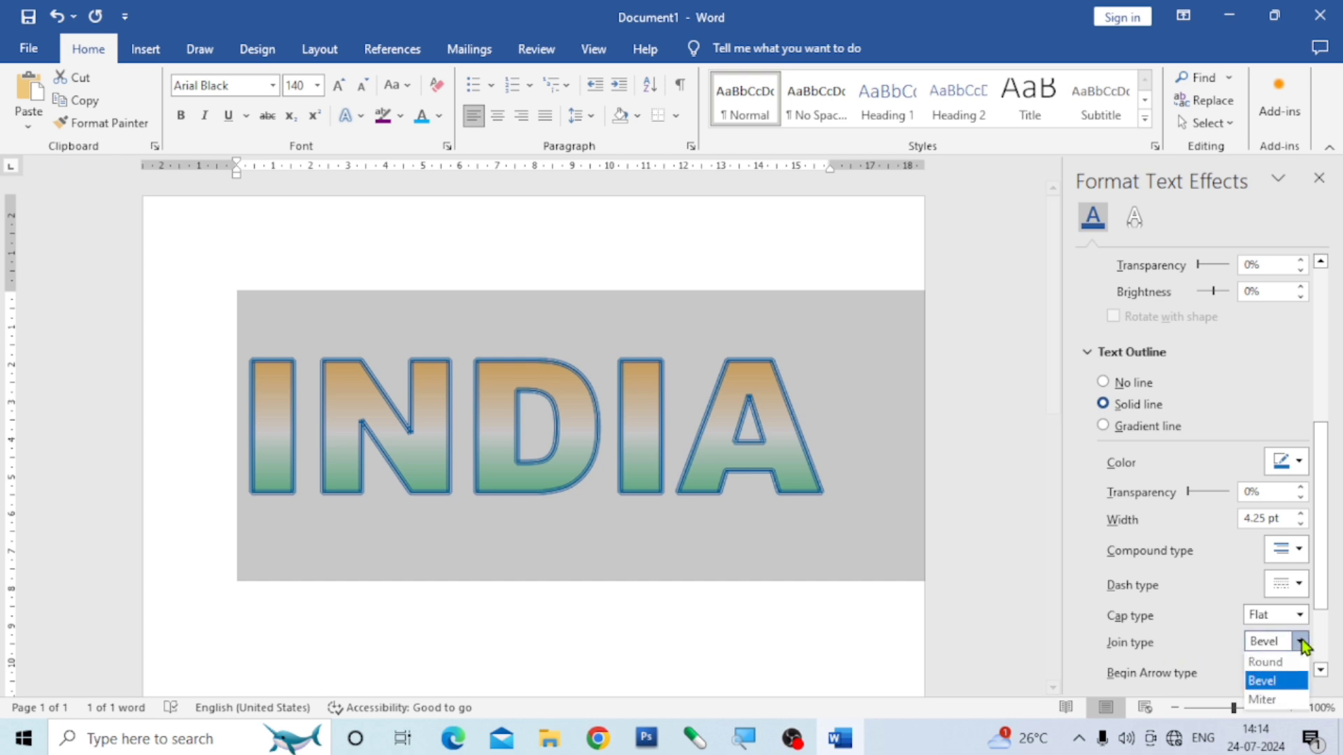
left_click(1299, 660)
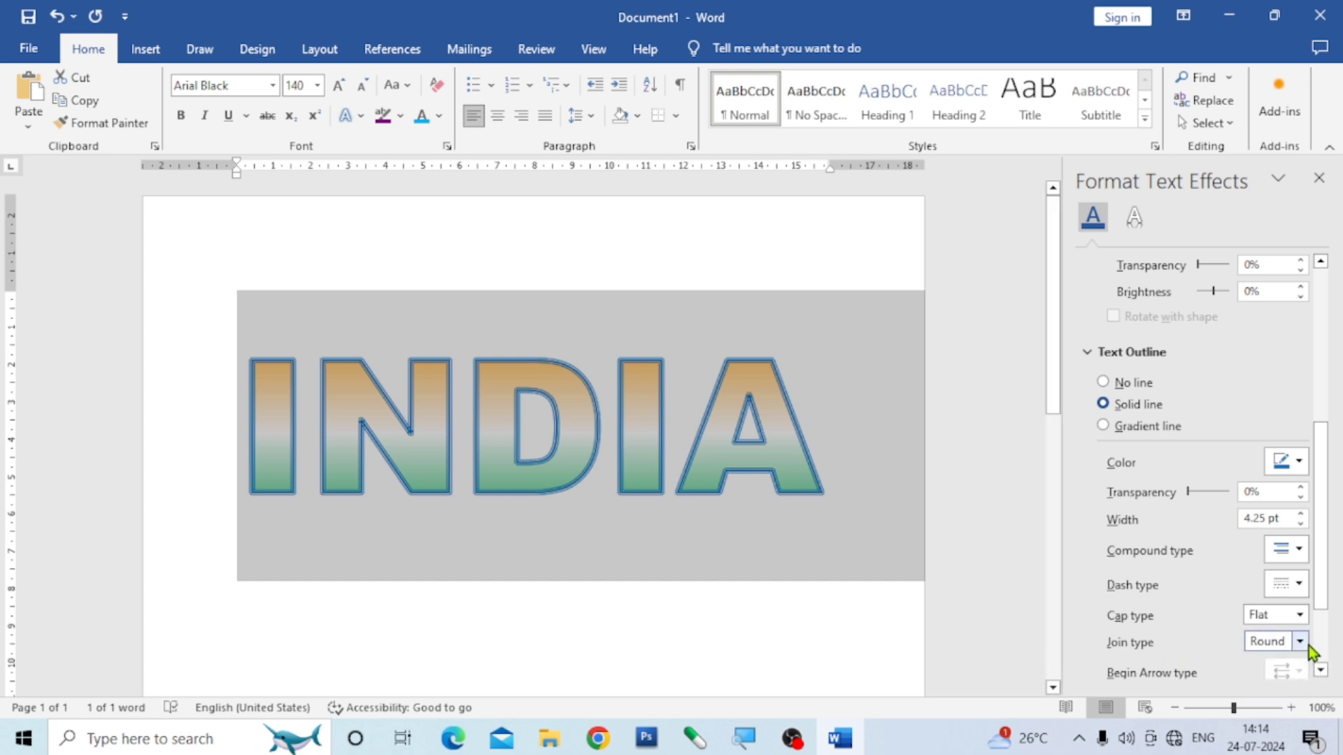
left_click(1301, 642)
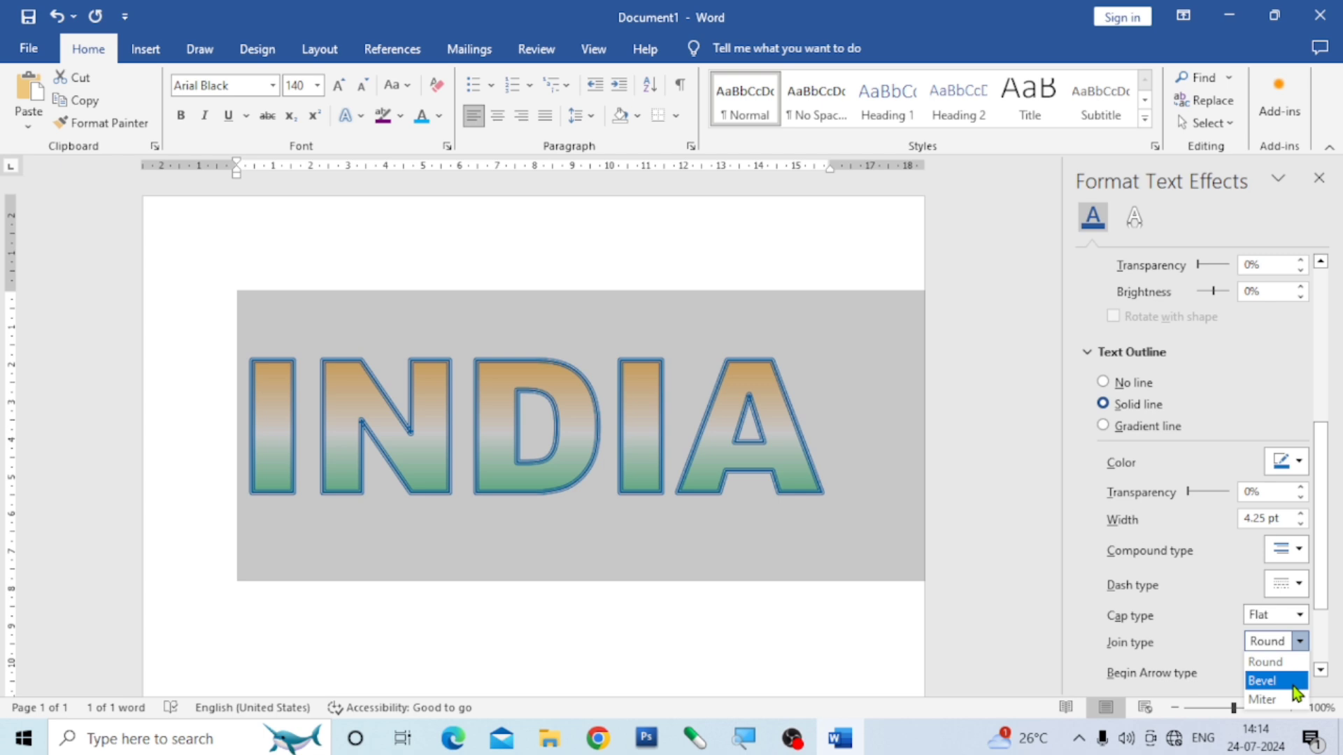
left_click(1291, 681)
left_click(1300, 641)
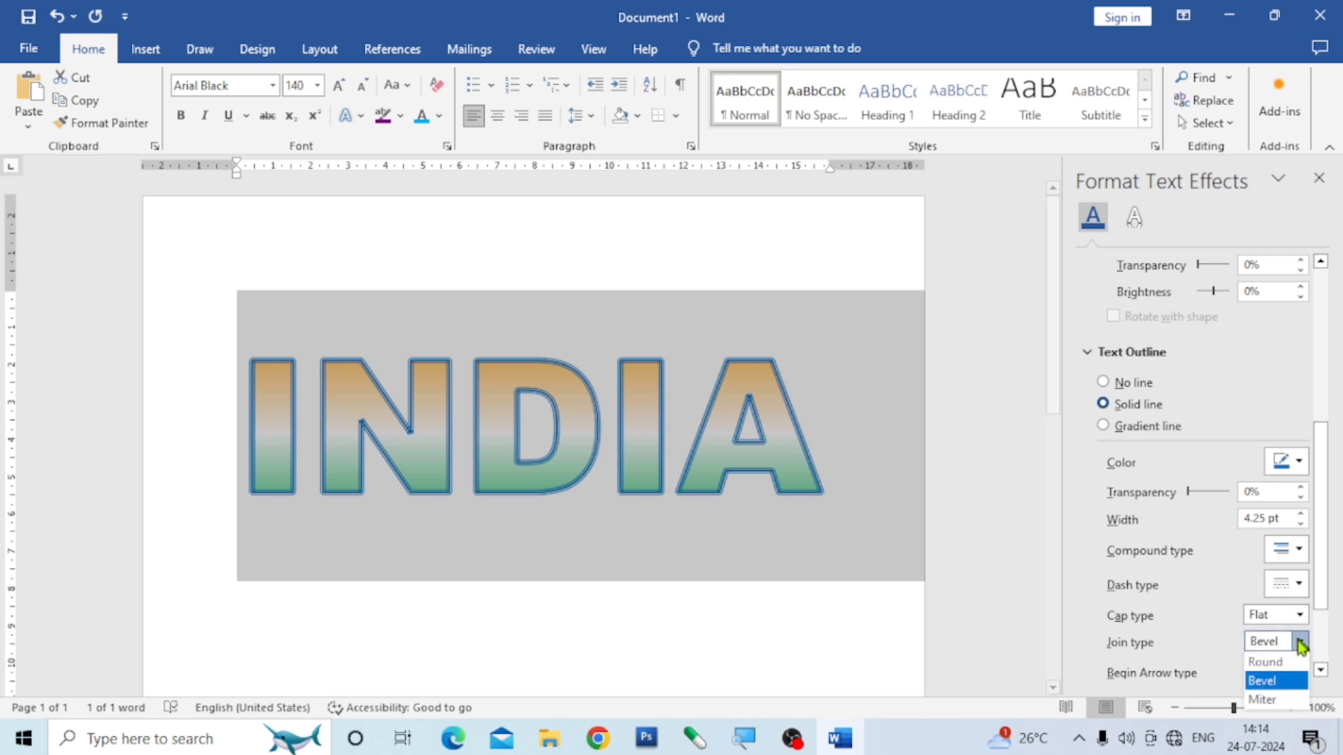
left_click(1291, 699)
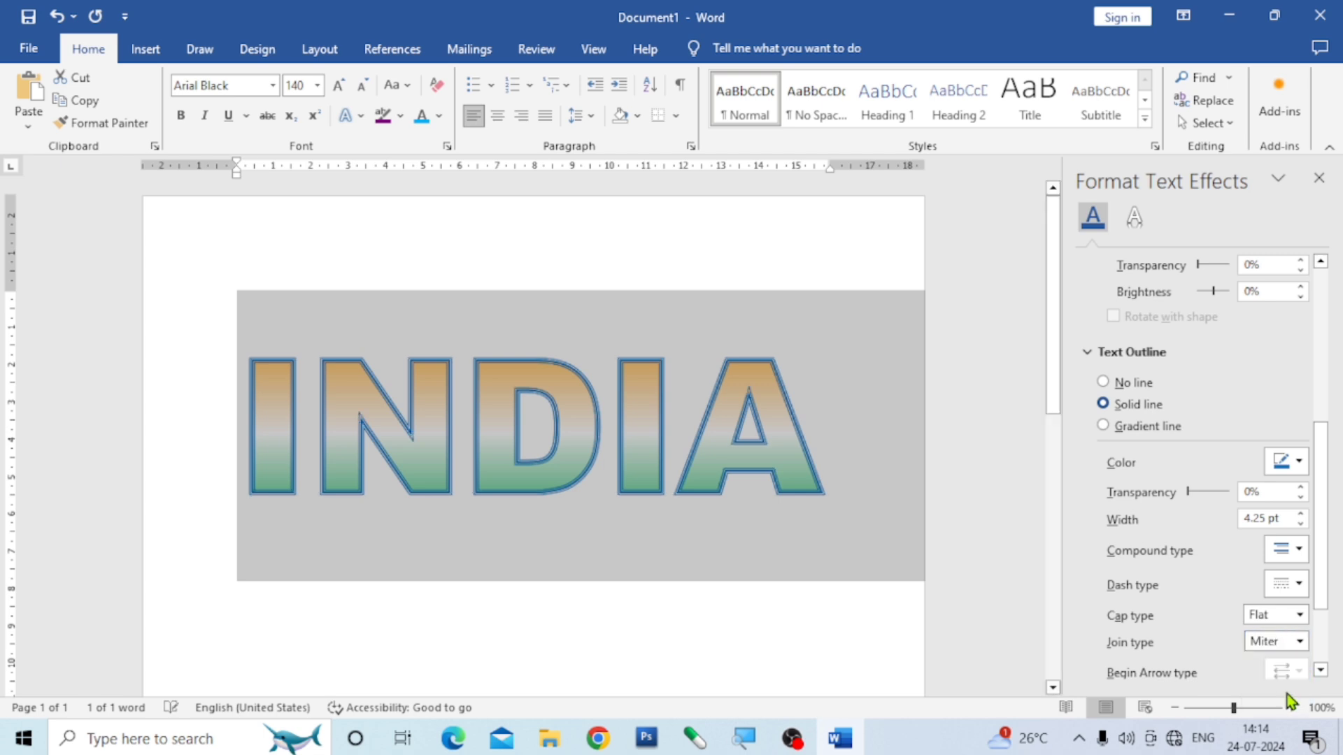
left_click(1300, 642)
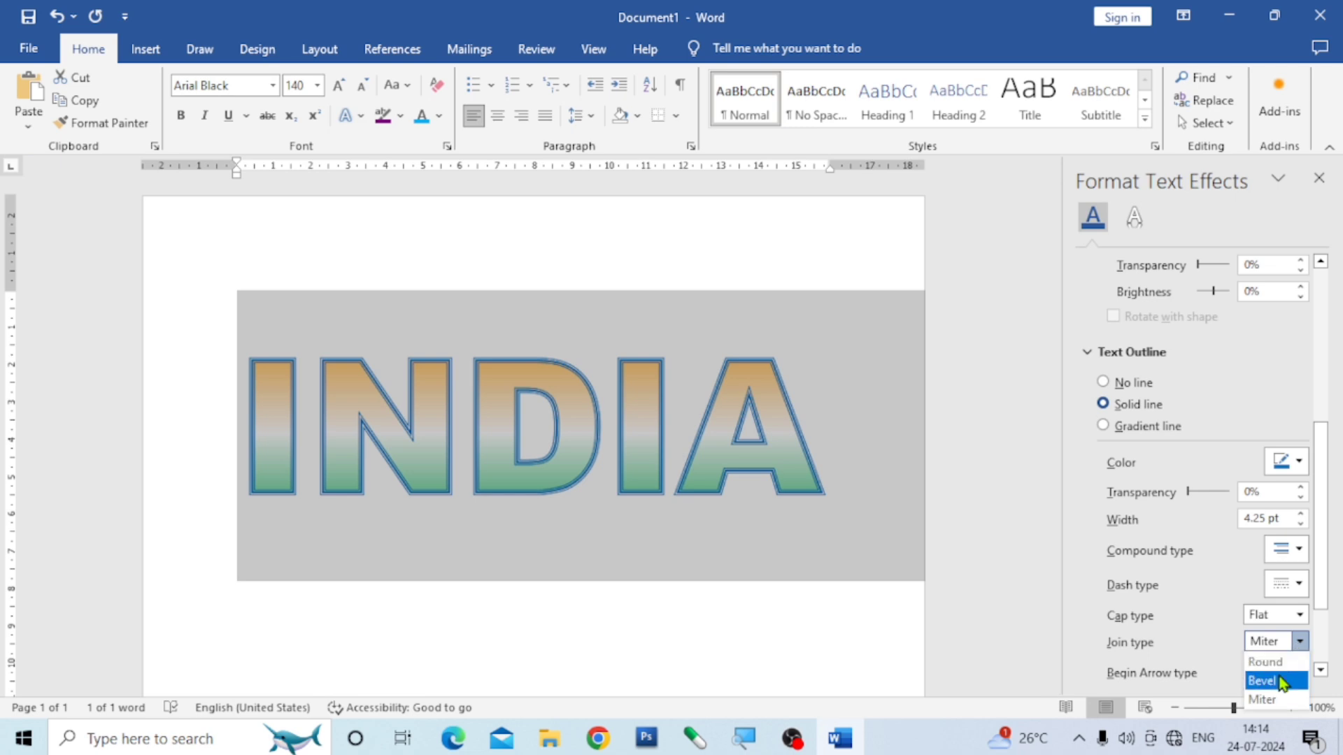
left_click(1282, 682)
Step: Close the Format Text Effects settings and deselect the word INDIA
scroll(1235, 581, "down", 4)
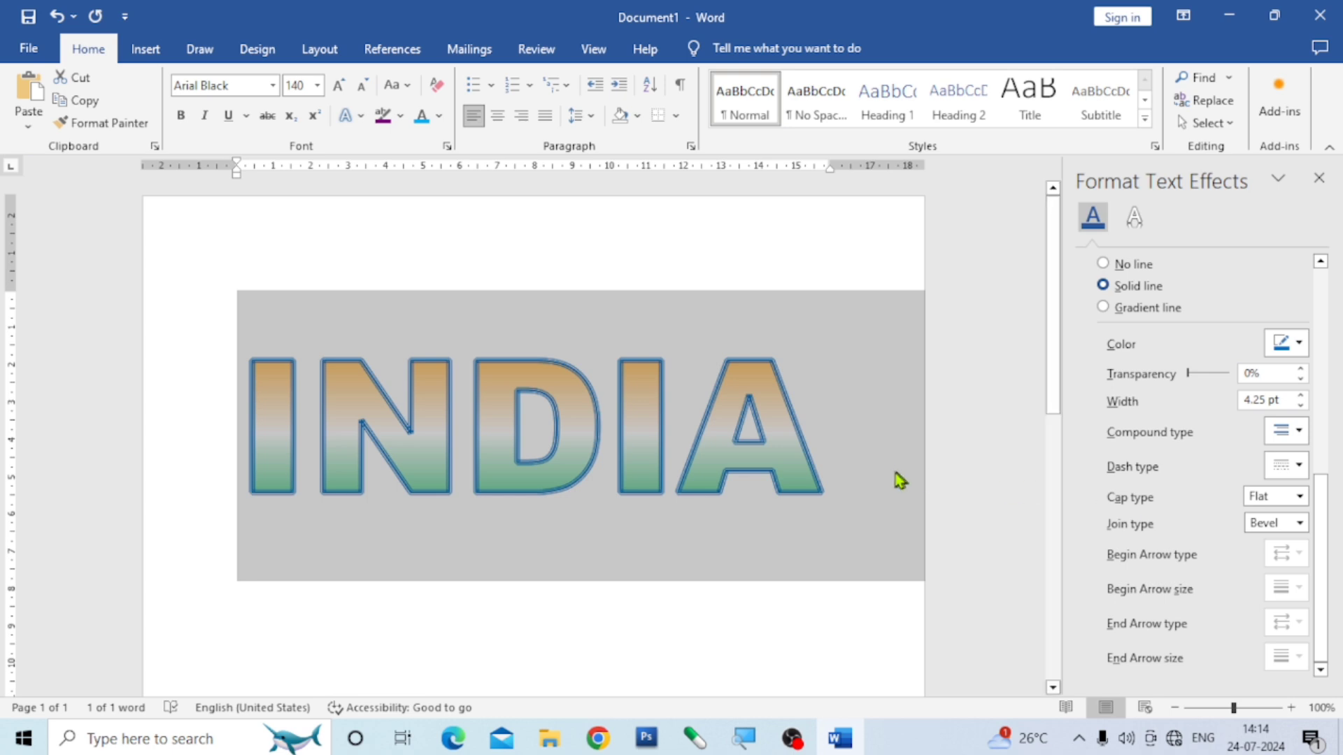
left_click(1319, 179)
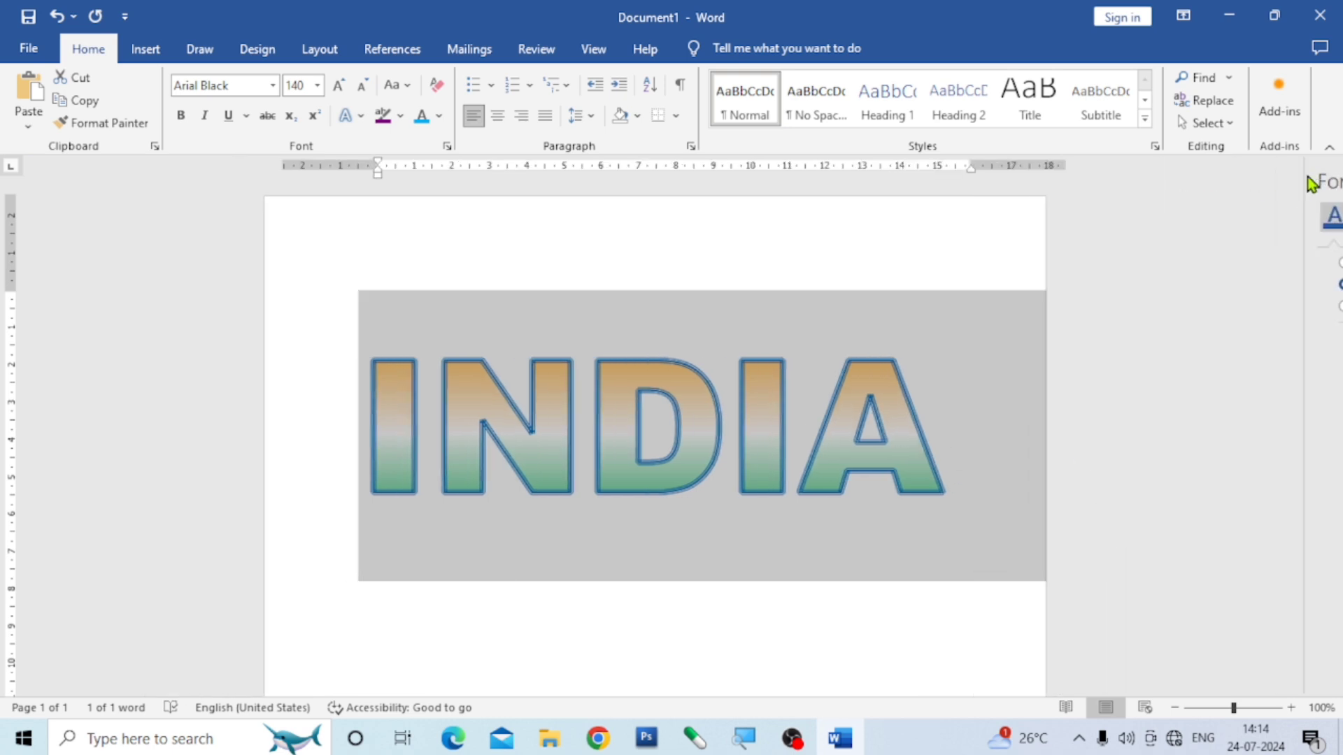
left_click(953, 427)
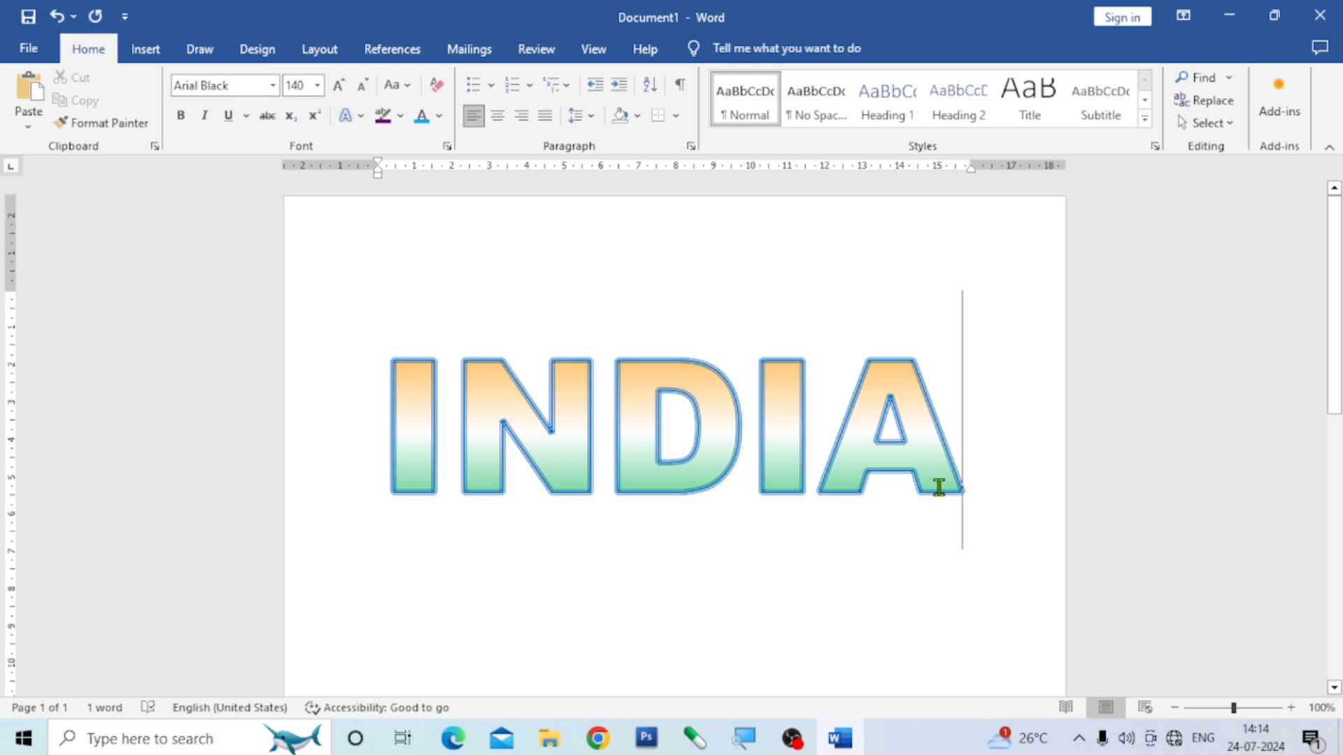
Step: Highlight the whole word INDIA in red and deselect it
left_click_drag(965, 444, 399, 392)
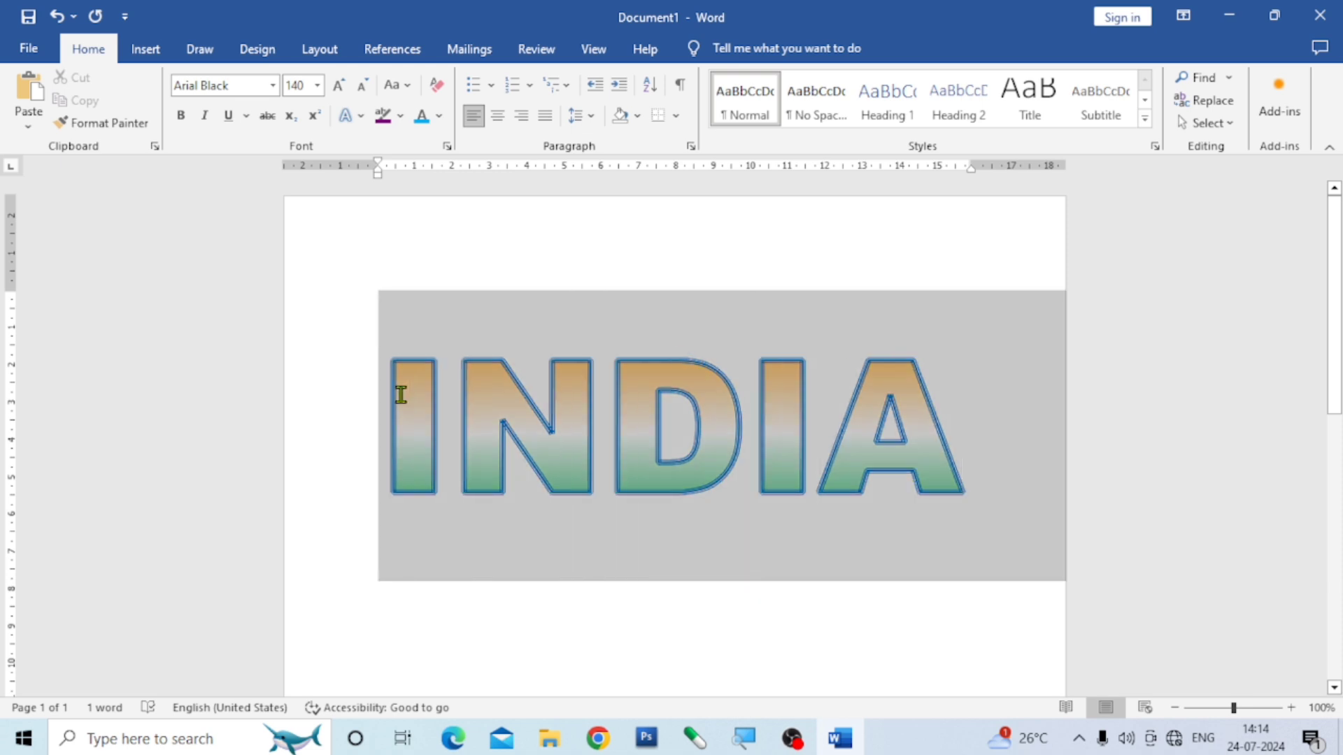
left_click(401, 117)
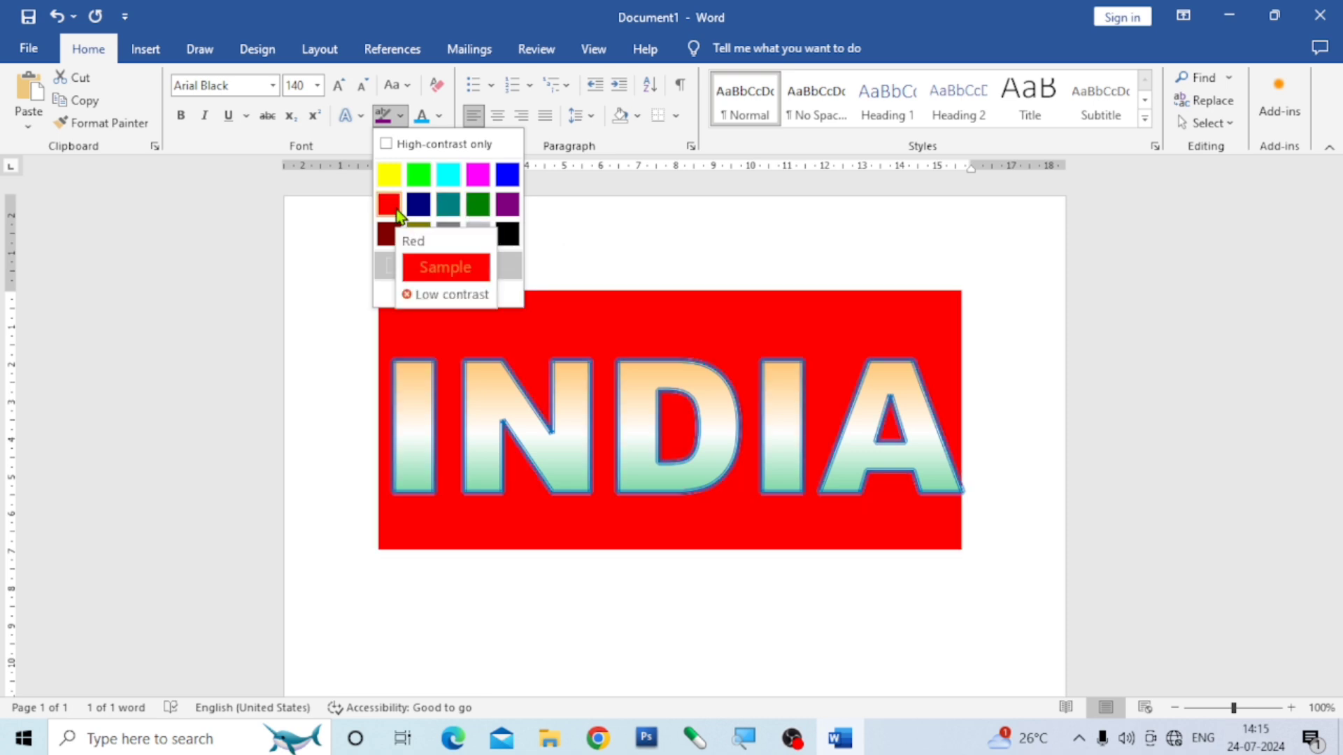
left_click(389, 204)
left_click(845, 510)
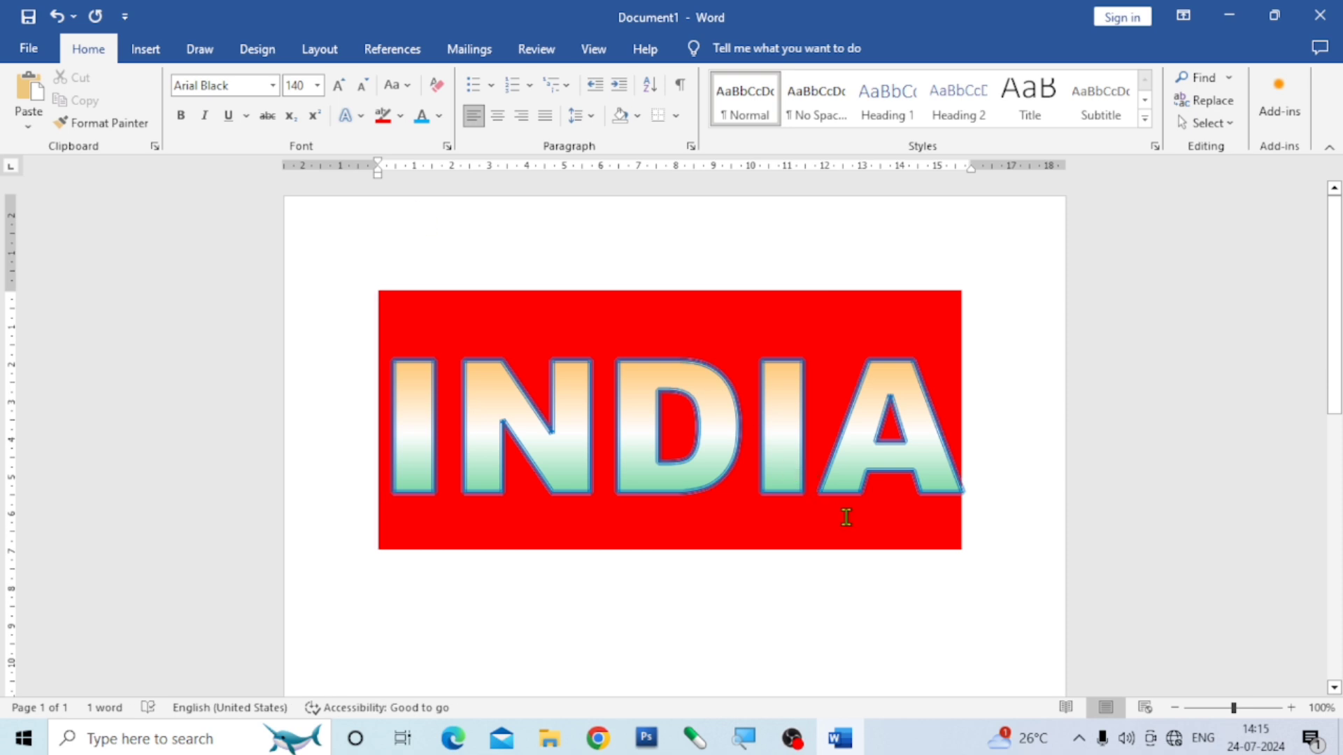
Step: Start a new paragraph after the word INDIA
left_click(955, 468)
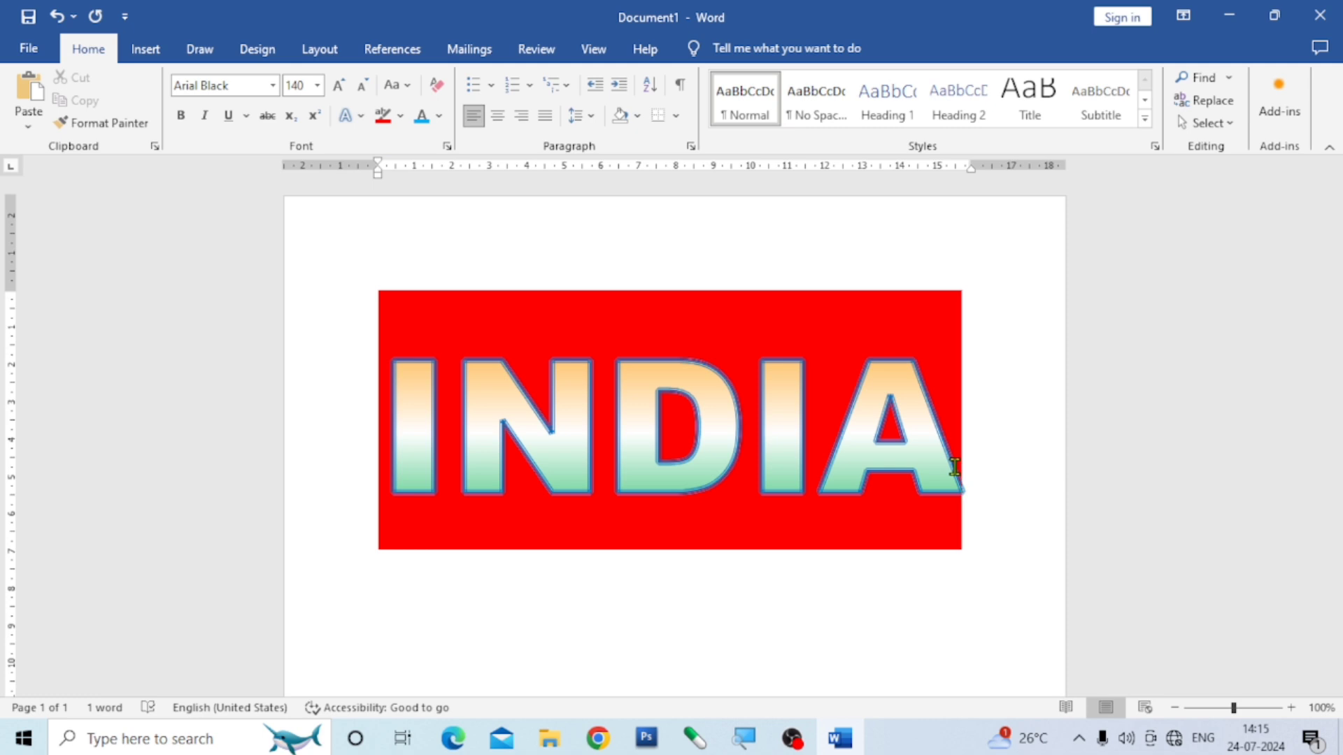
key("Return")
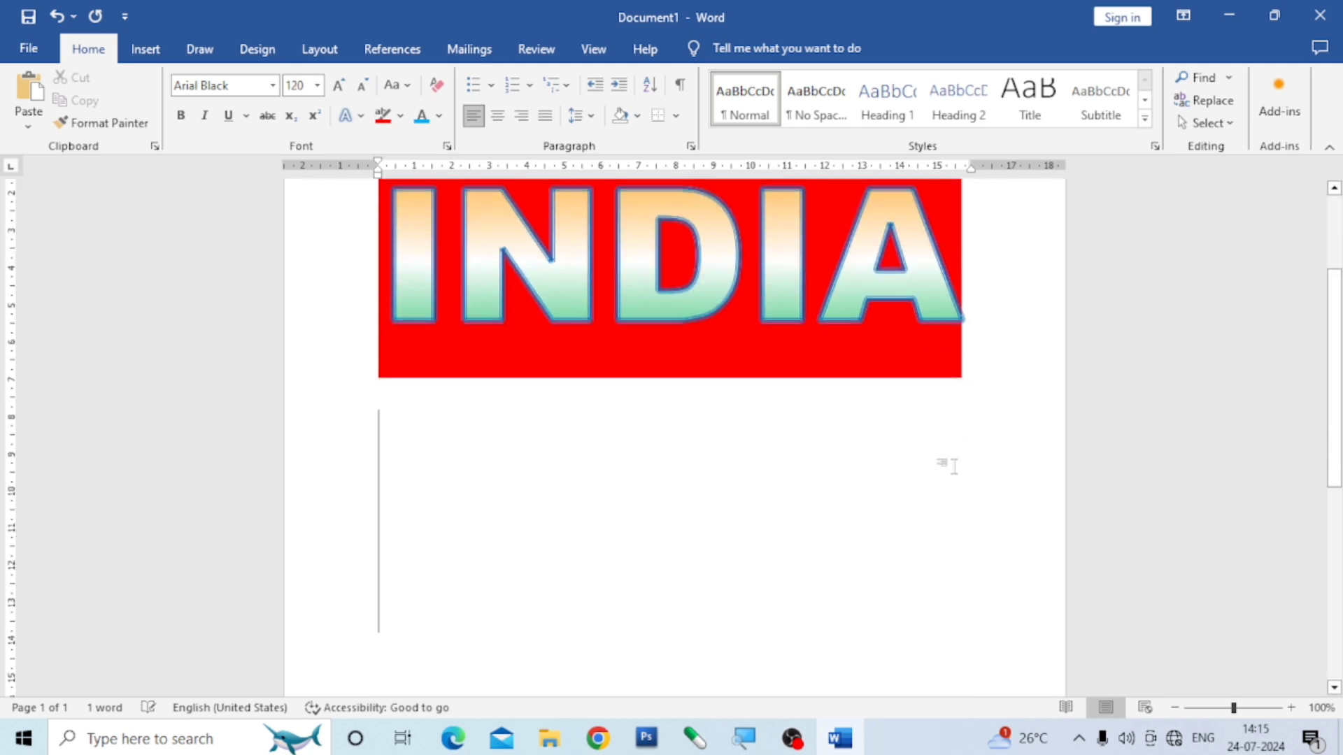
Step: Reduce the font size to 28 and write "LESSON 1:" in the new paragraph below INDIA
key("ctrl+shift+comma")
key("ctrl+shift+comma")
key("ctrl+shift+comma")
key("ctrl+shift+comma")
key("ctrl+shift+comma")
key("ctrl+shift+comma")
key("ctrl+shift+comma")
key("ctrl+shift+comma")
type("L")
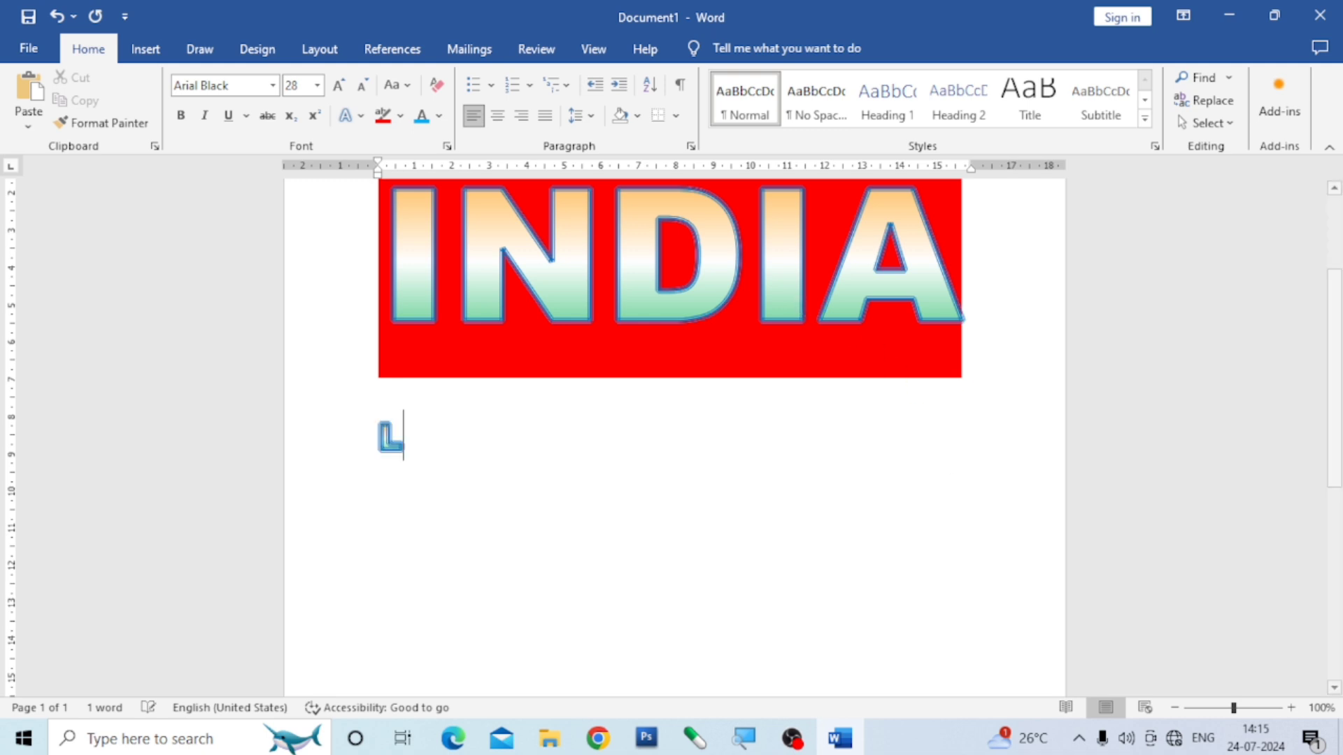
type("ESS")
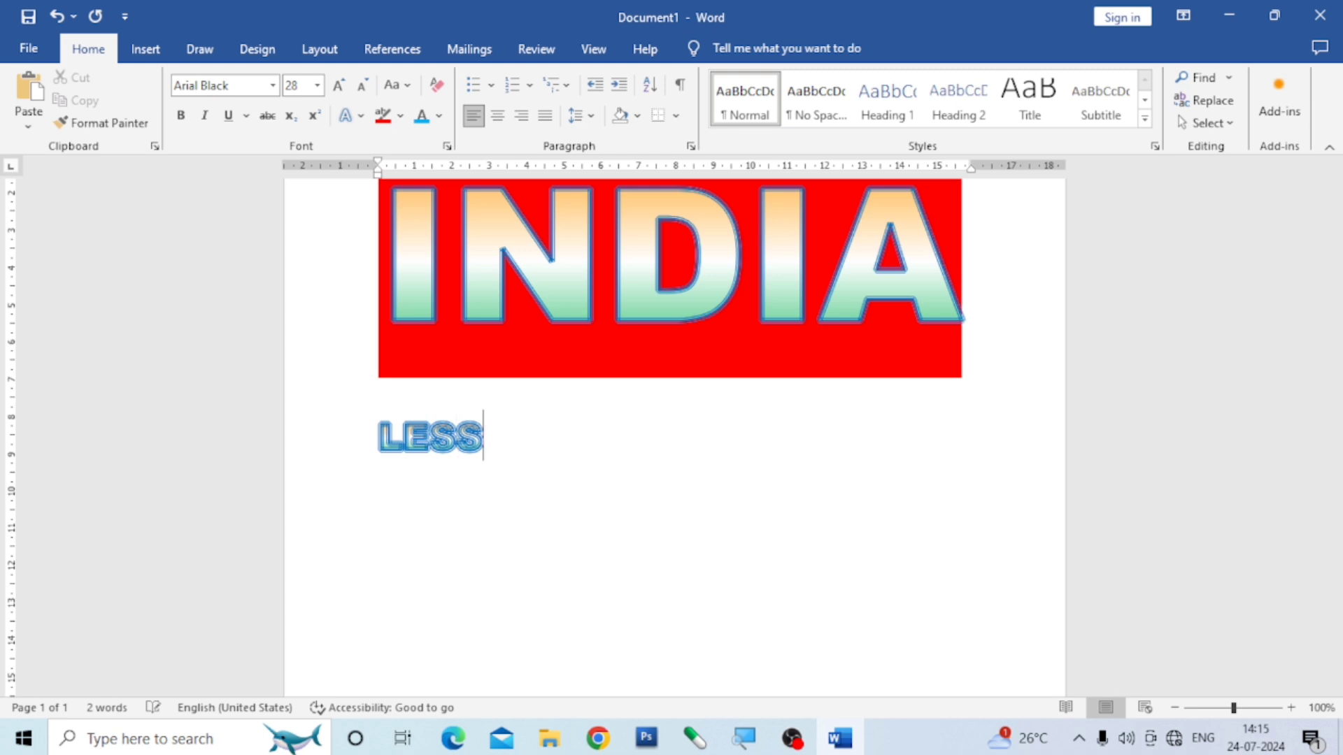
type("ON")
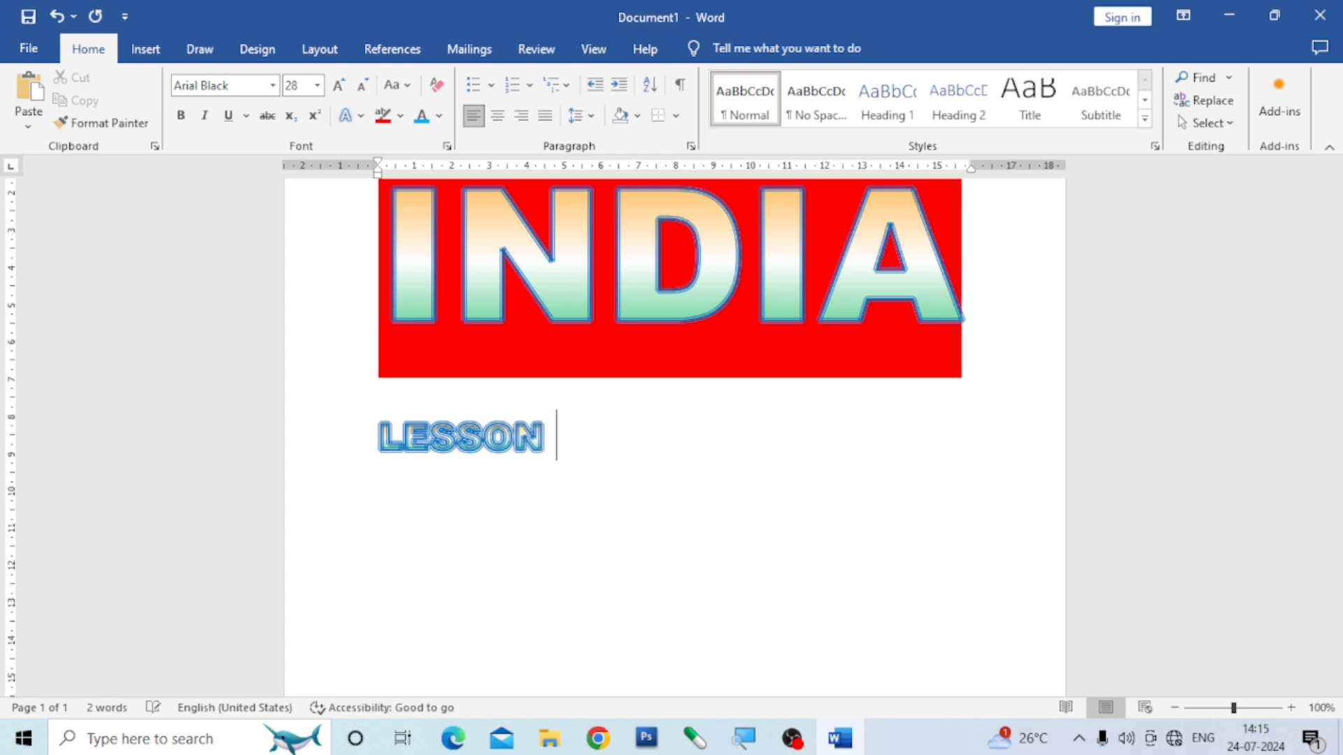
type(" 1:")
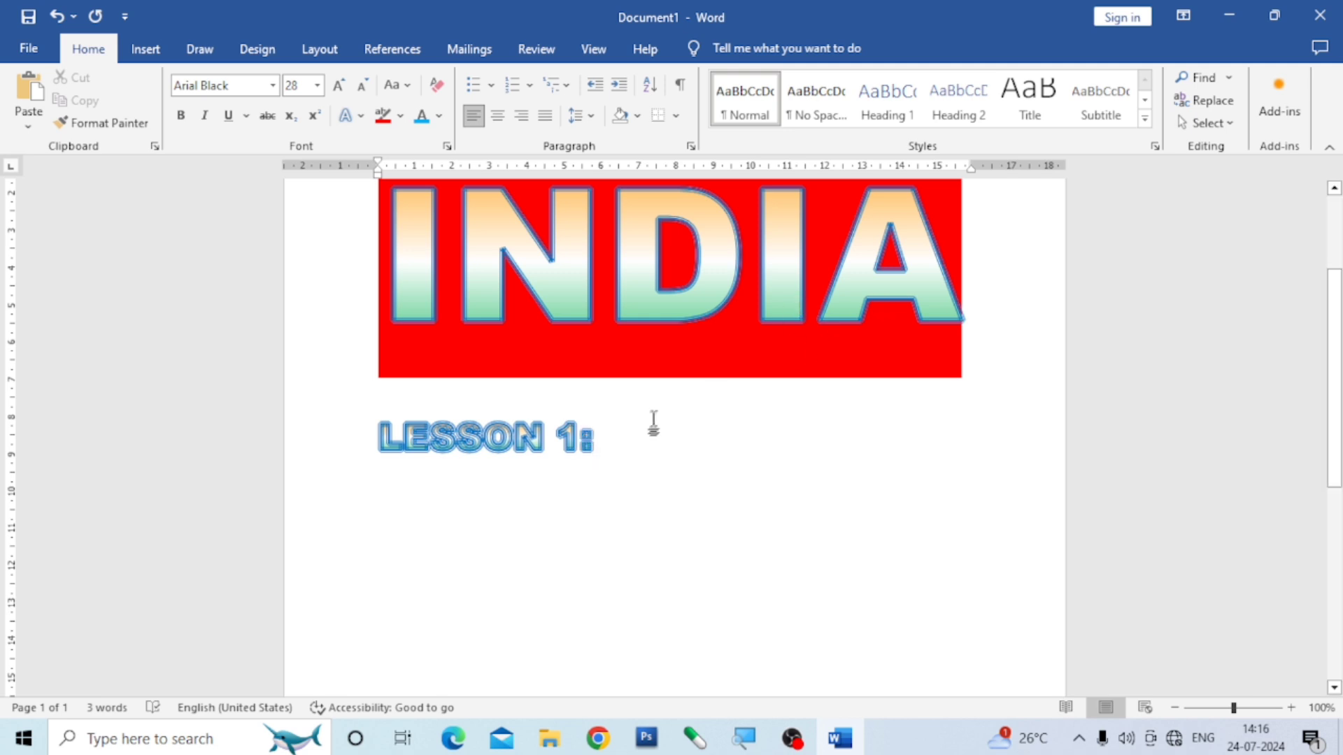
Step: Set the font color of the LESSON 1: line to the standard yellow
left_click(312, 441)
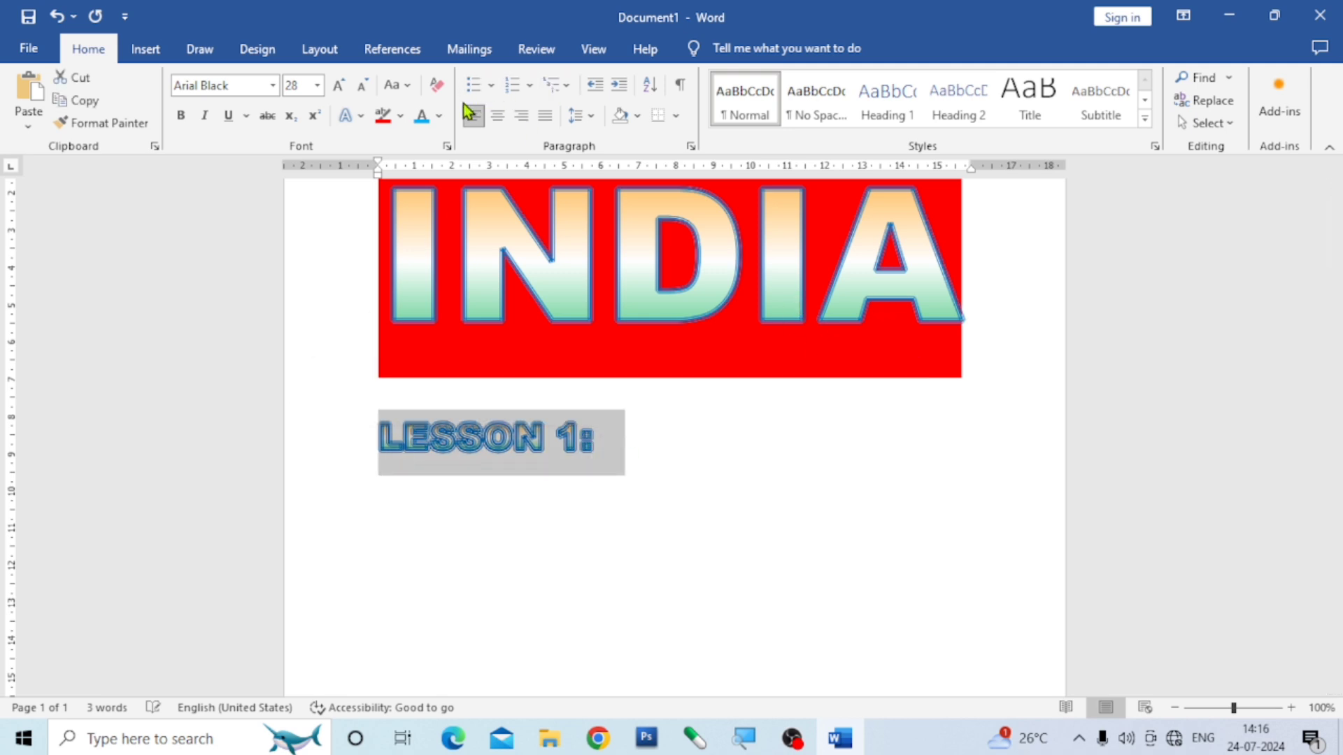
left_click(441, 117)
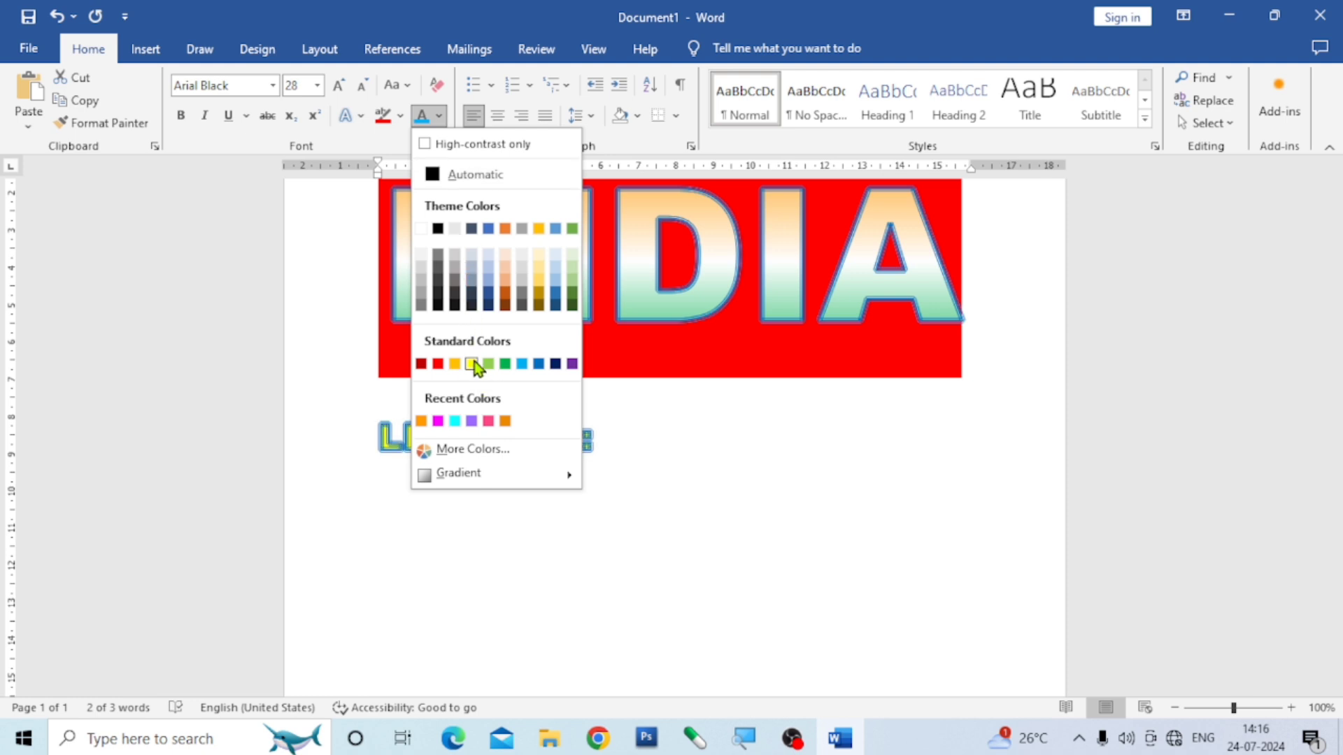
left_click(473, 363)
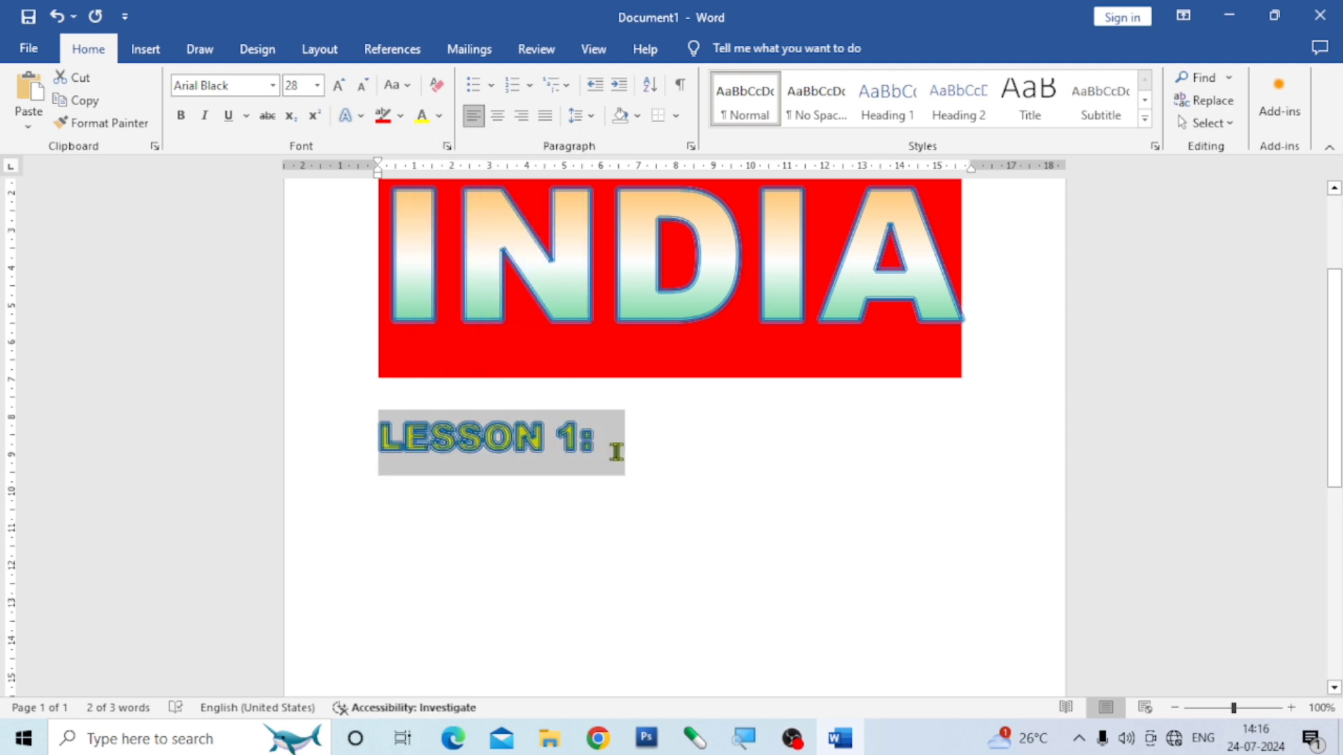
Step: Set the text outline width of the LESSON 1: line to 1.25 pt and deselect the line
left_click(439, 118)
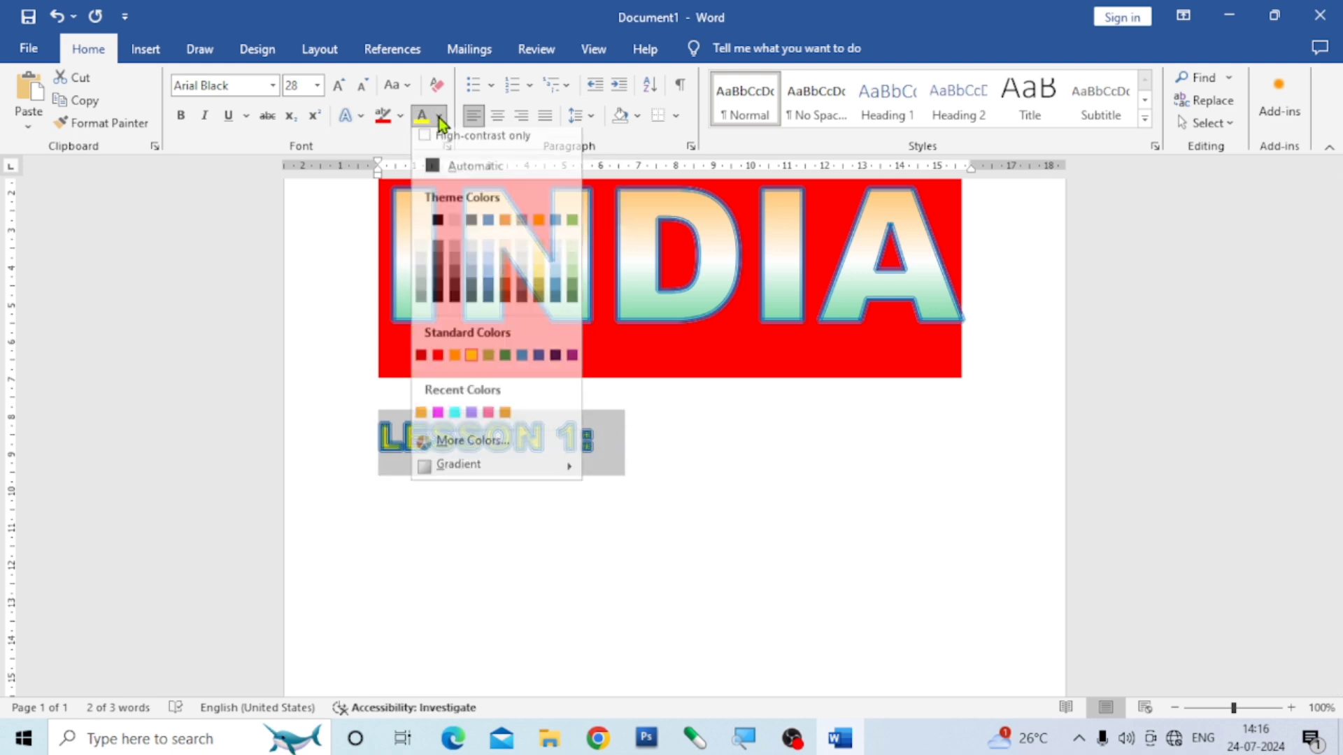
mouse_move(504, 475)
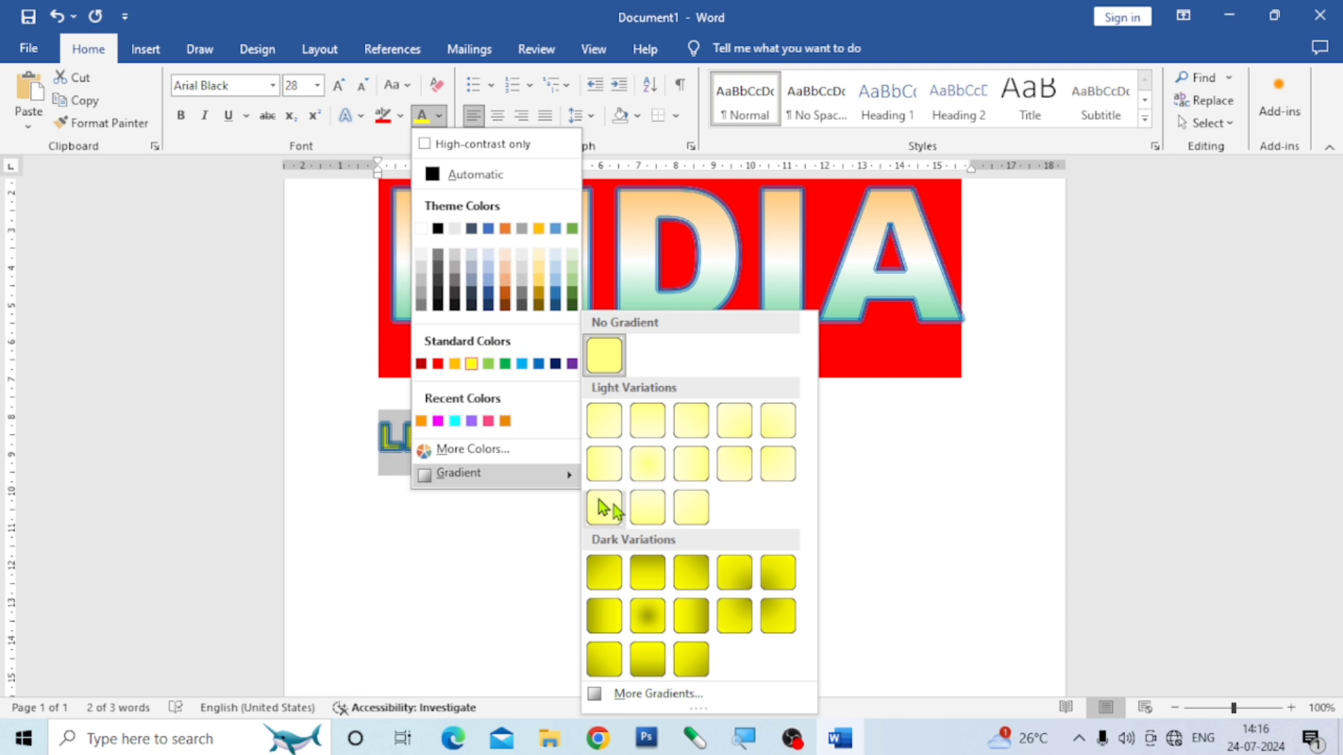
left_click(693, 698)
scroll(1259, 573, "down", 3)
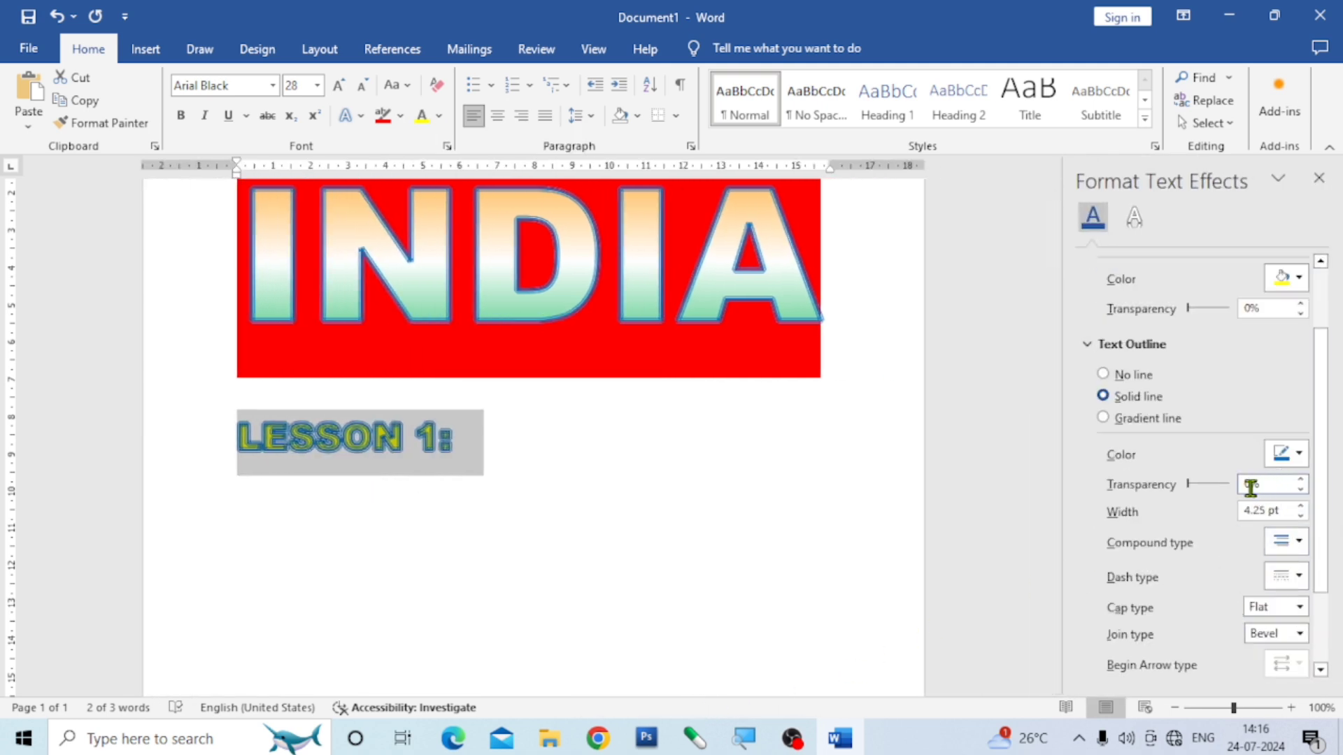
scroll(1178, 629, "down", 3)
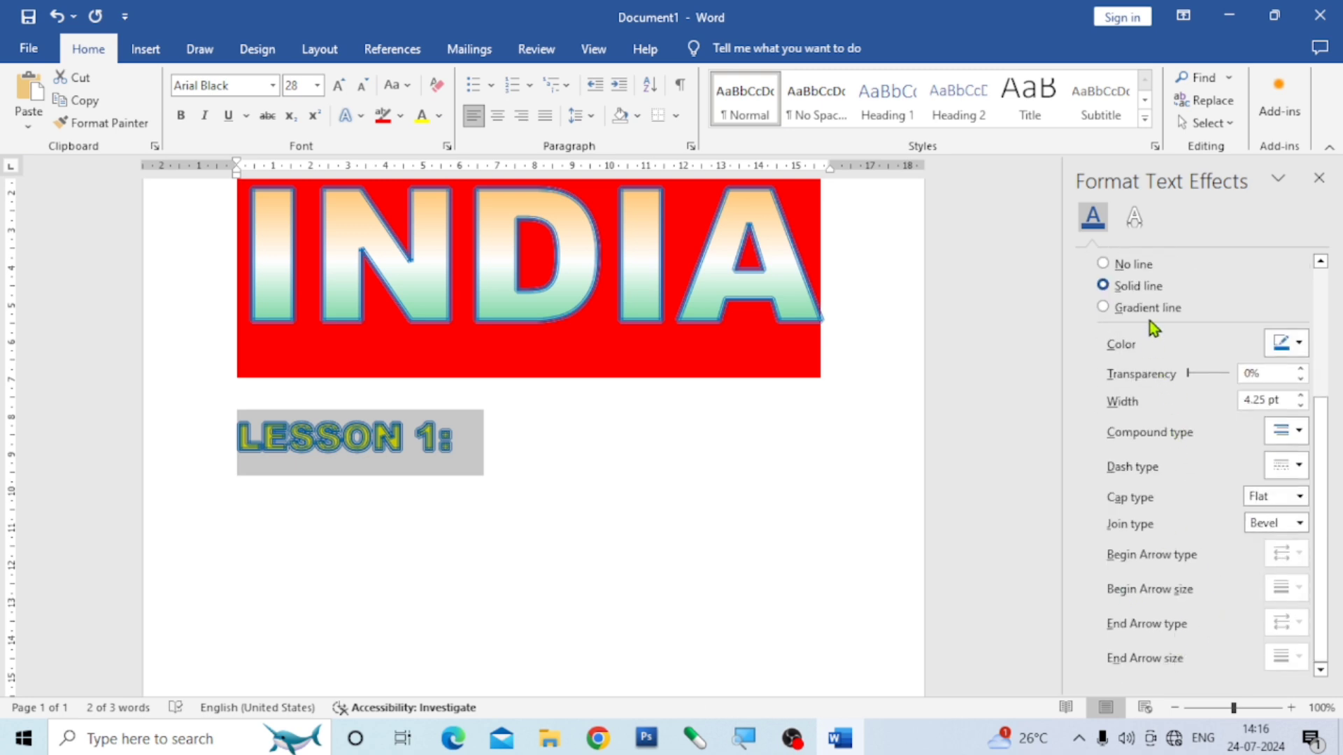
left_click(1301, 405)
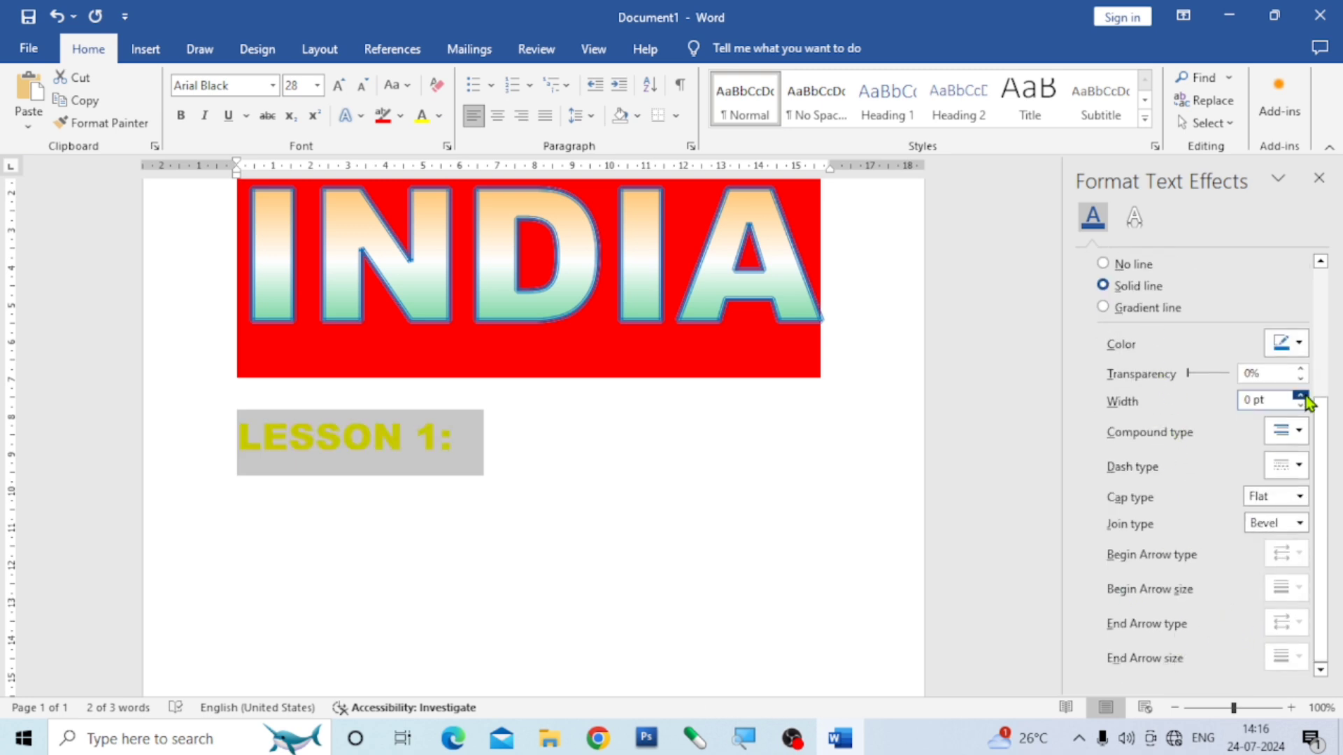
left_click(1302, 396)
left_click(1302, 396)
left_click(1302, 396)
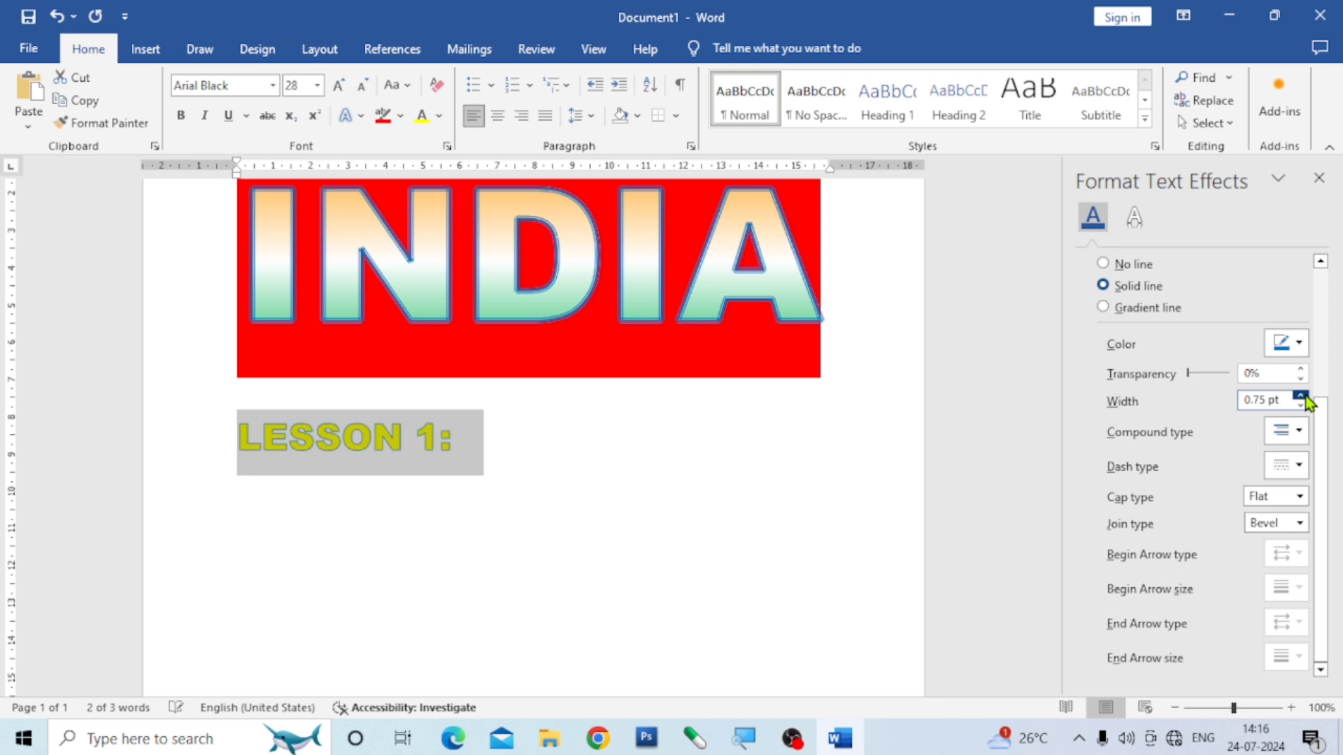
left_click(1302, 396)
left_click(1301, 396)
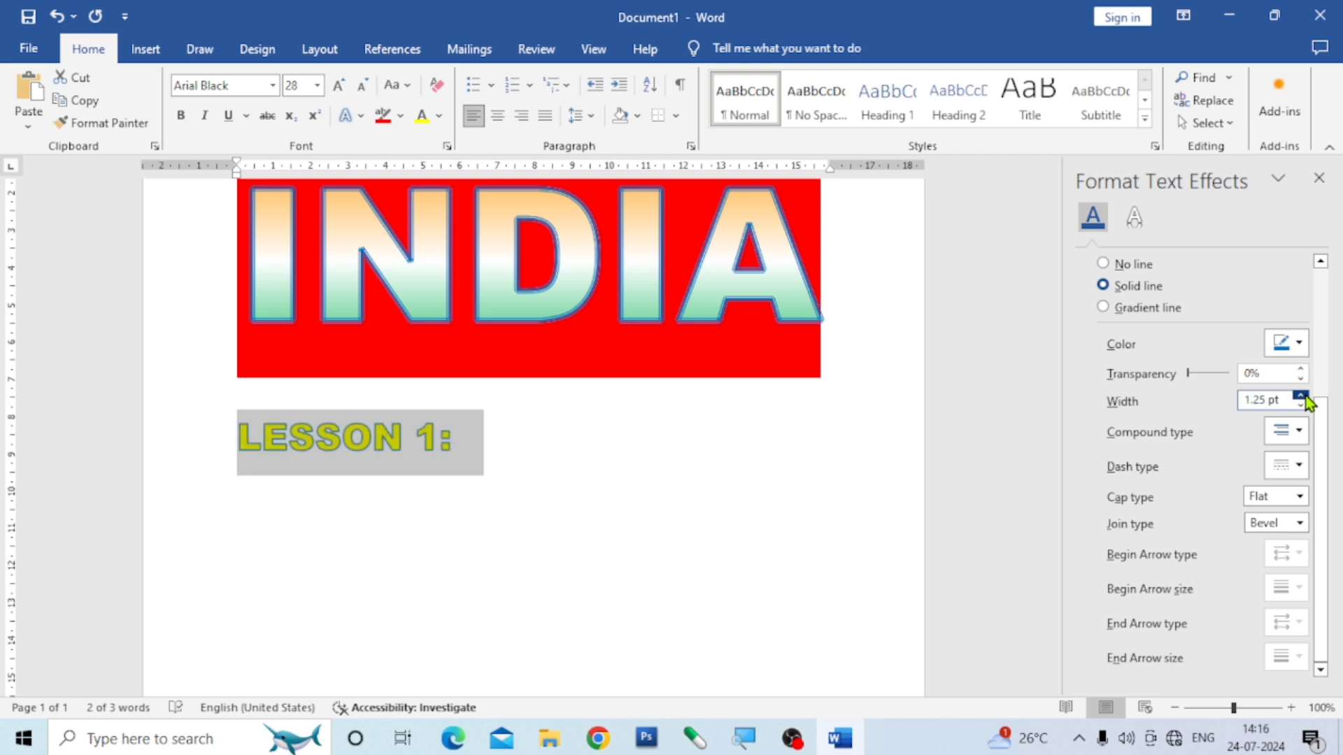
left_click(539, 436)
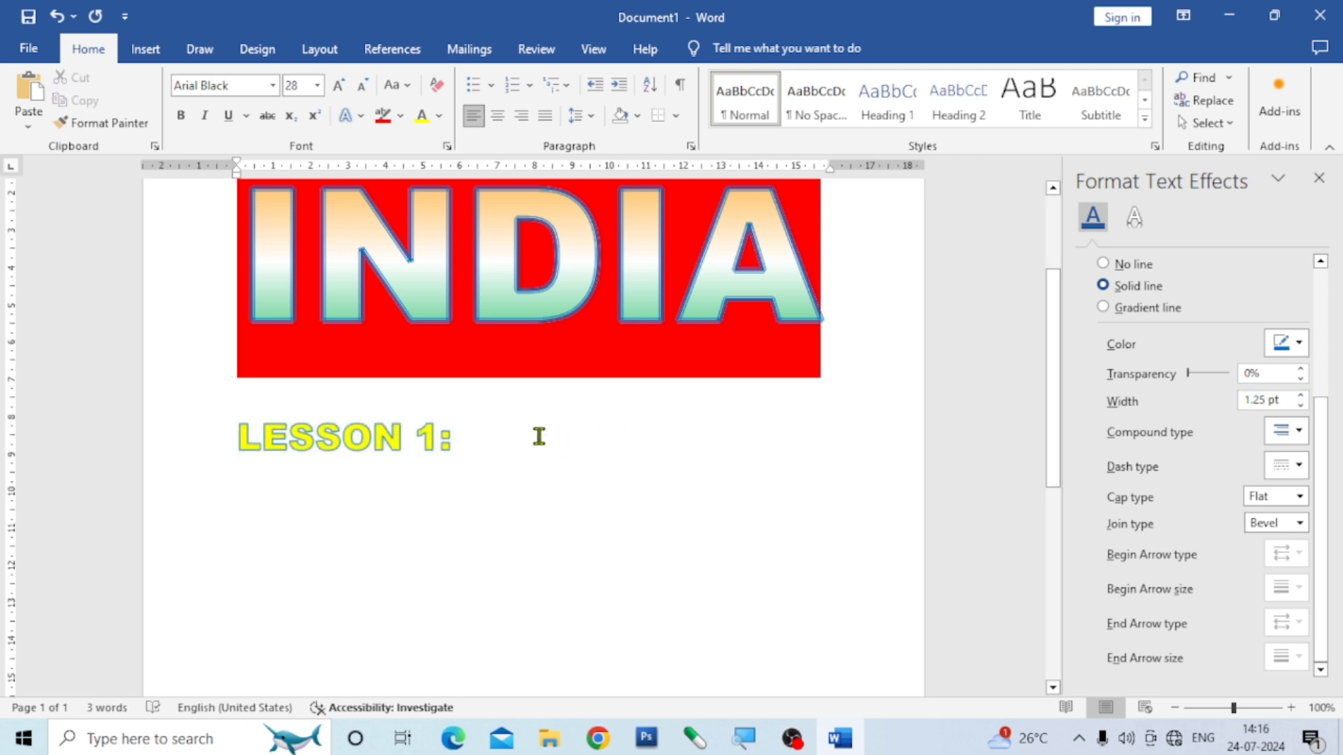
Step: Highlight the LESSON 1: text in bright green and close the Format Text Effects settings
left_click_drag(452, 438, 203, 432)
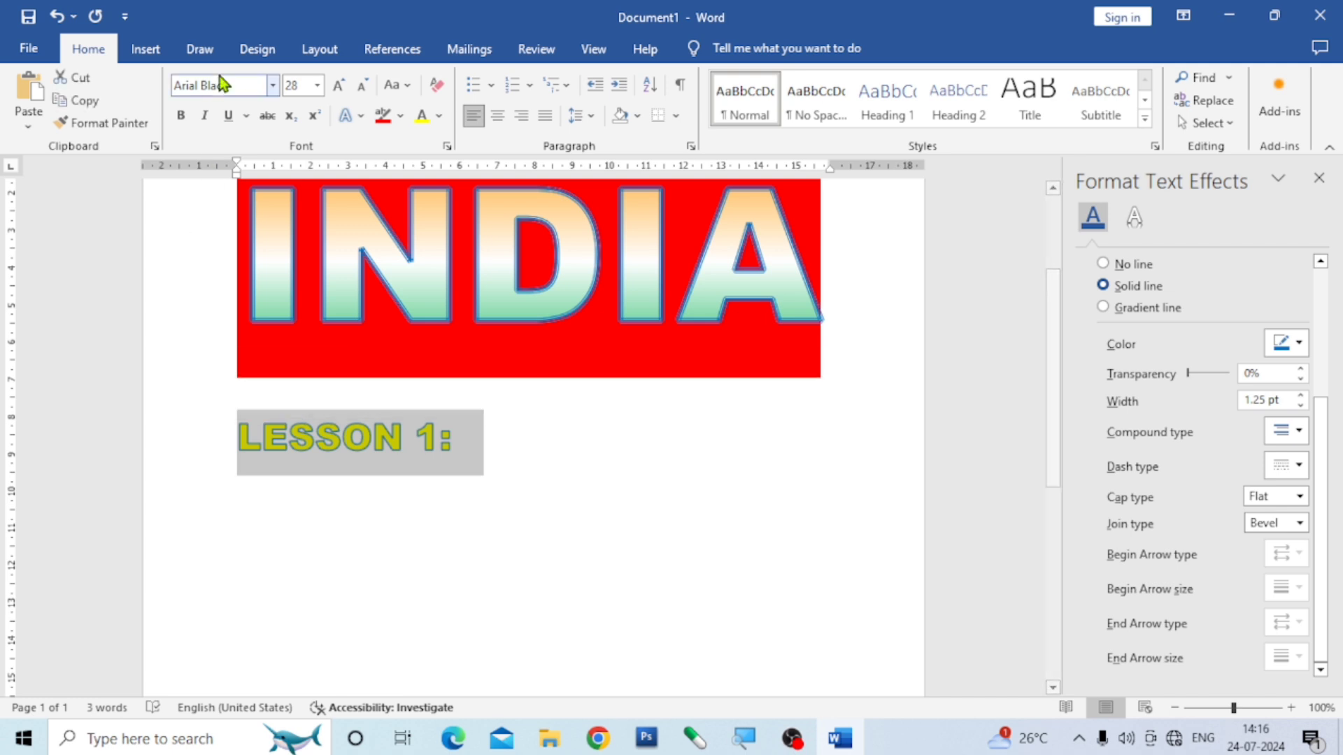
left_click(400, 117)
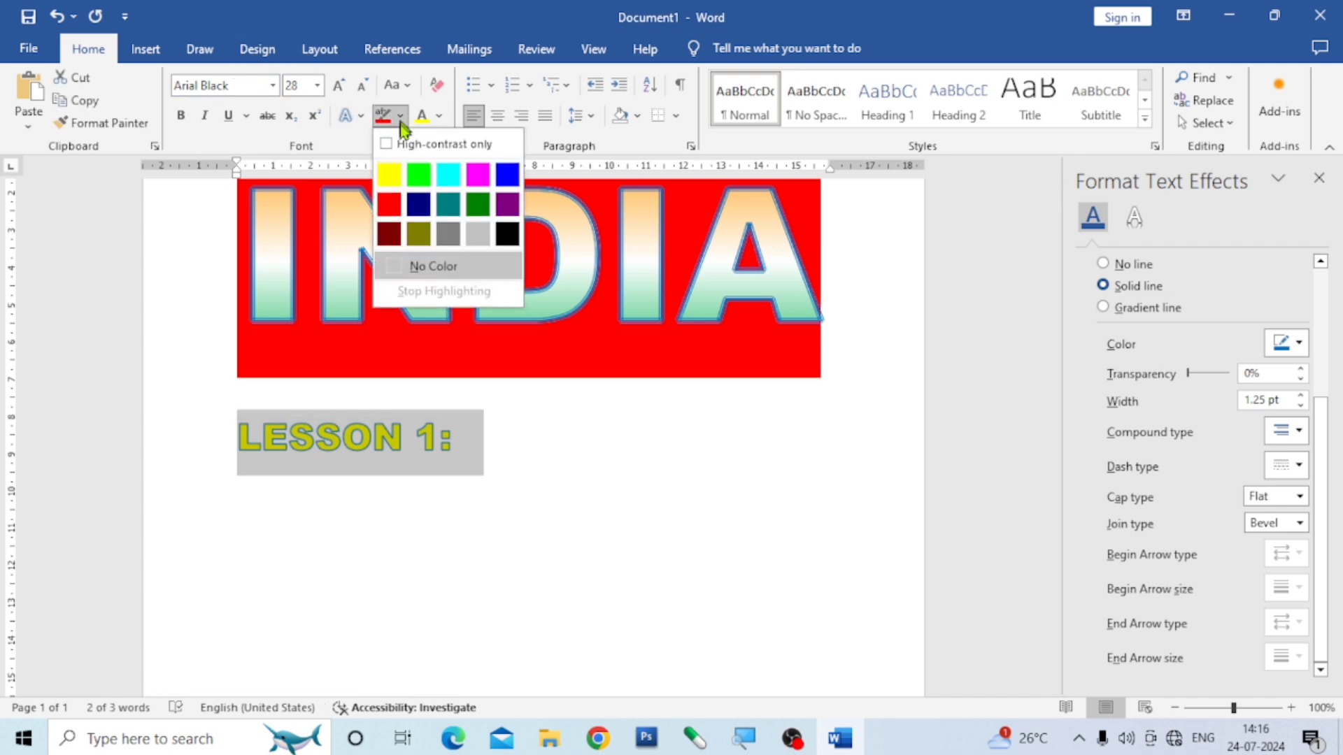
left_click(421, 178)
left_click(501, 433)
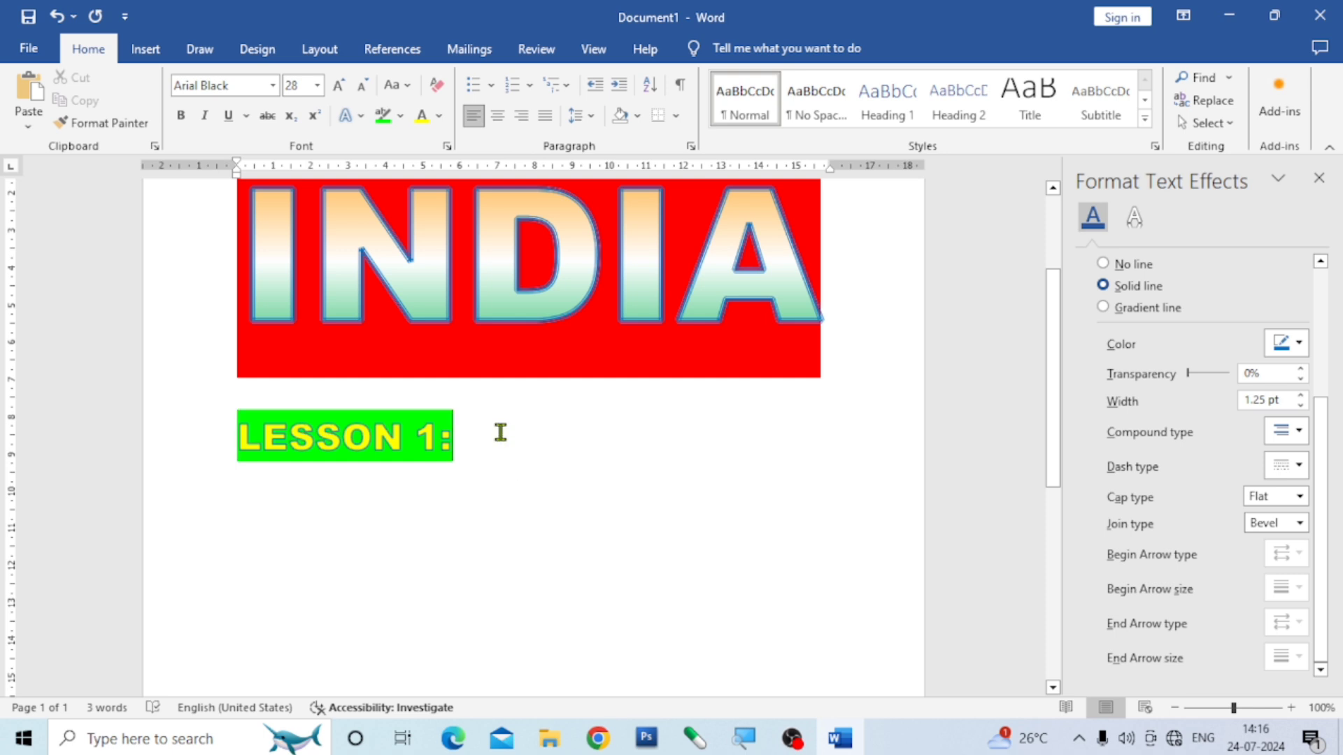
left_click(1319, 178)
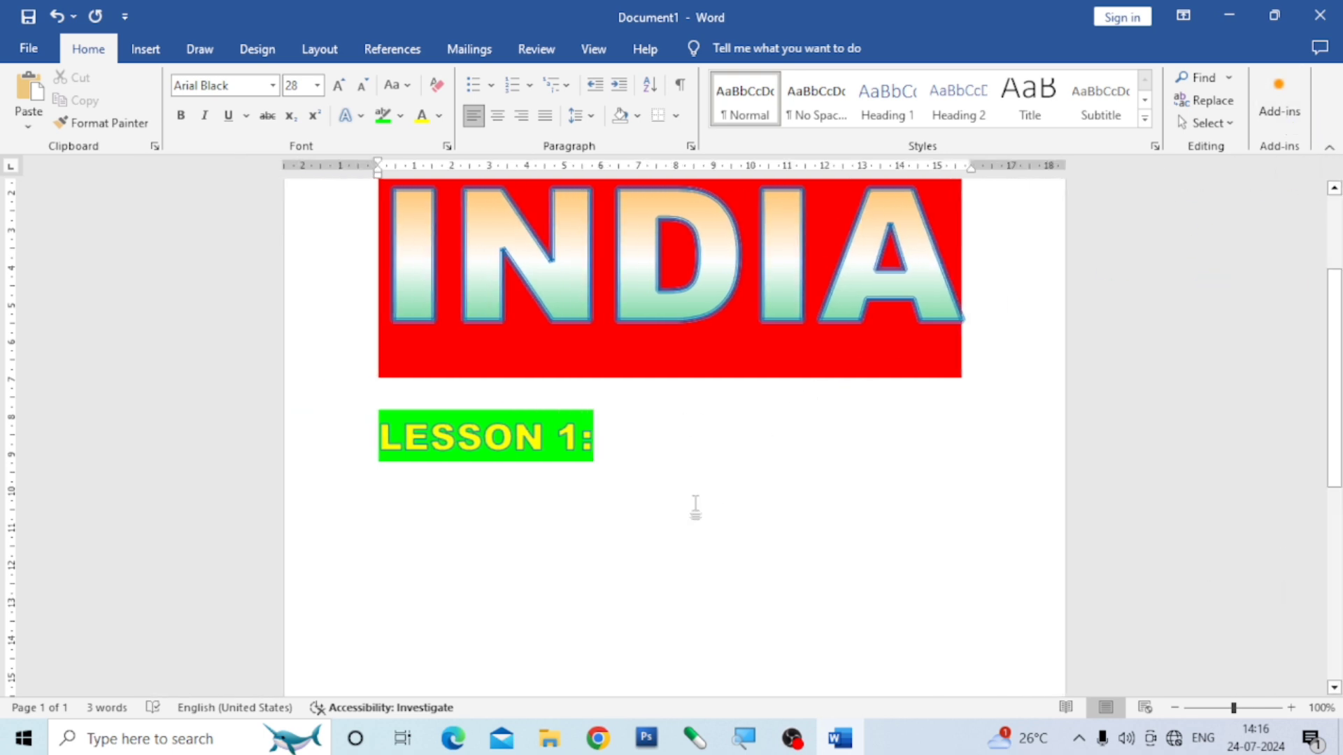
Step: Remove the highlight color from the LESSON 1: text
scroll(697, 505, "up", 3)
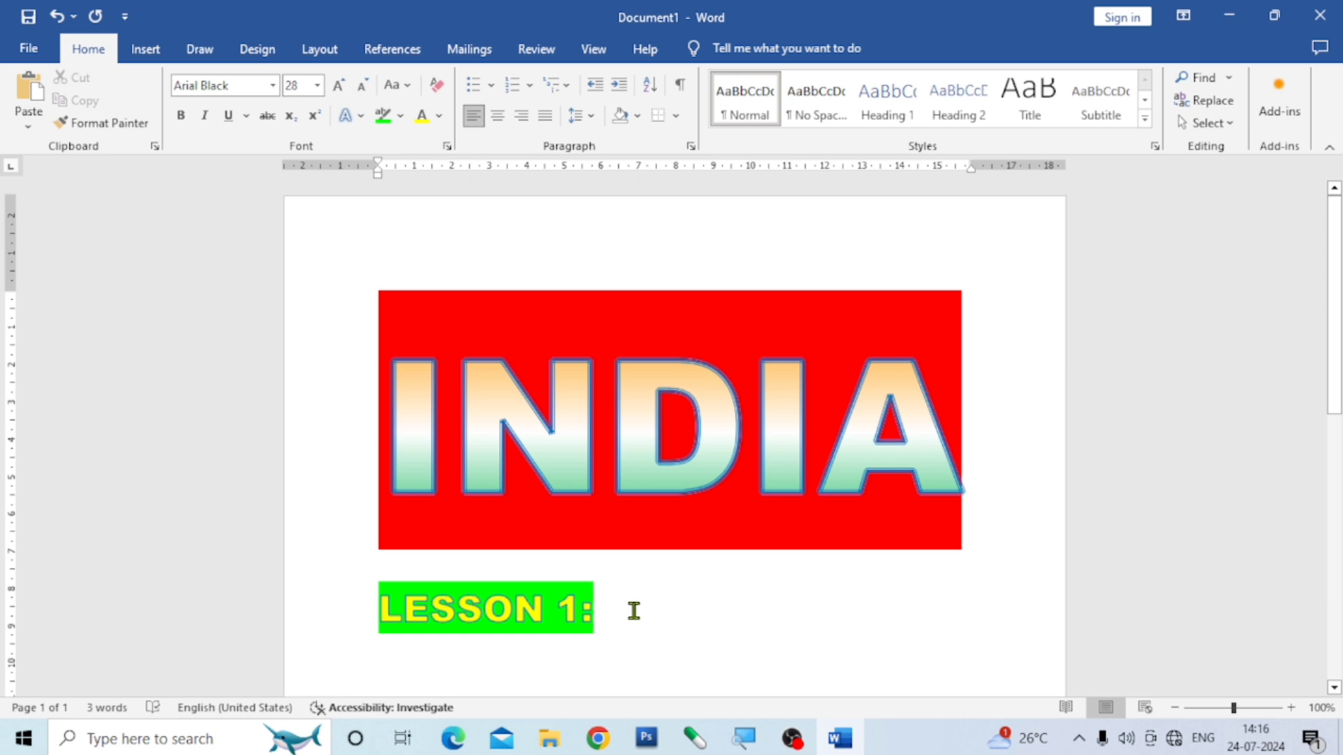
left_click_drag(624, 604, 378, 607)
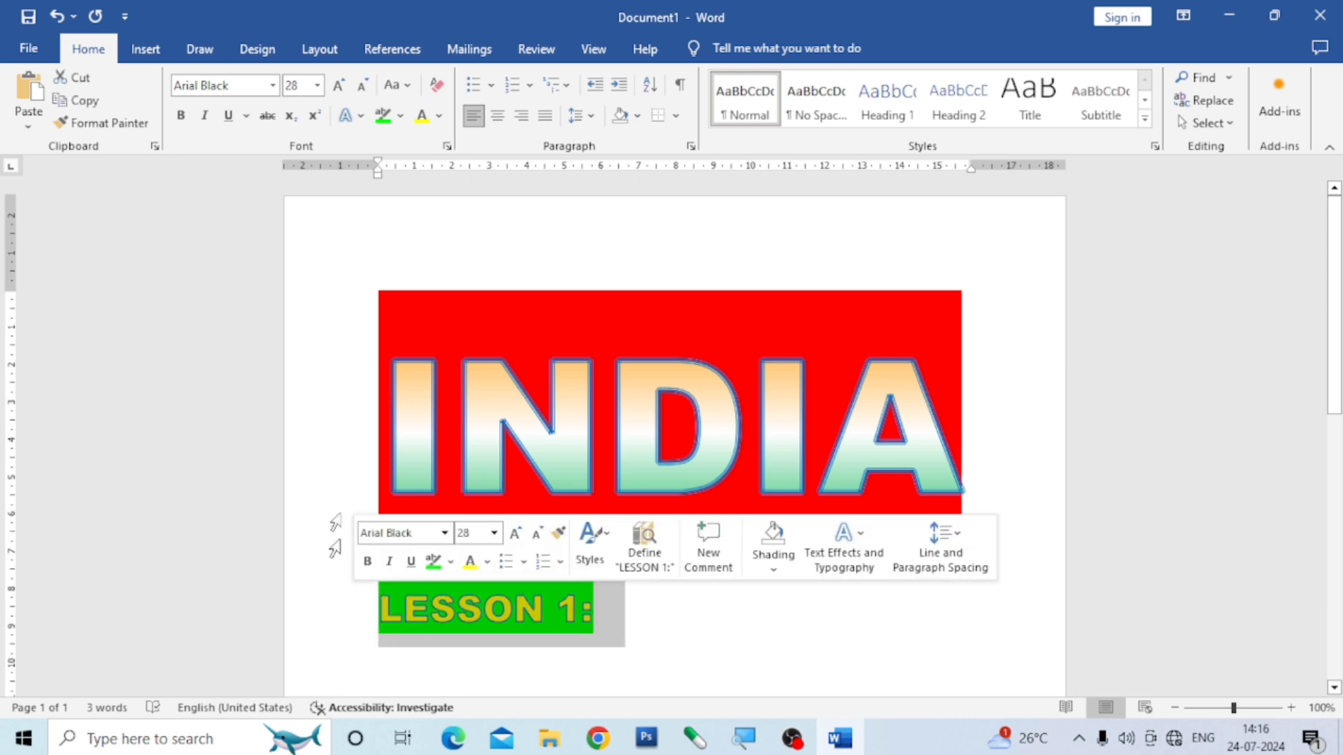
left_click(401, 117)
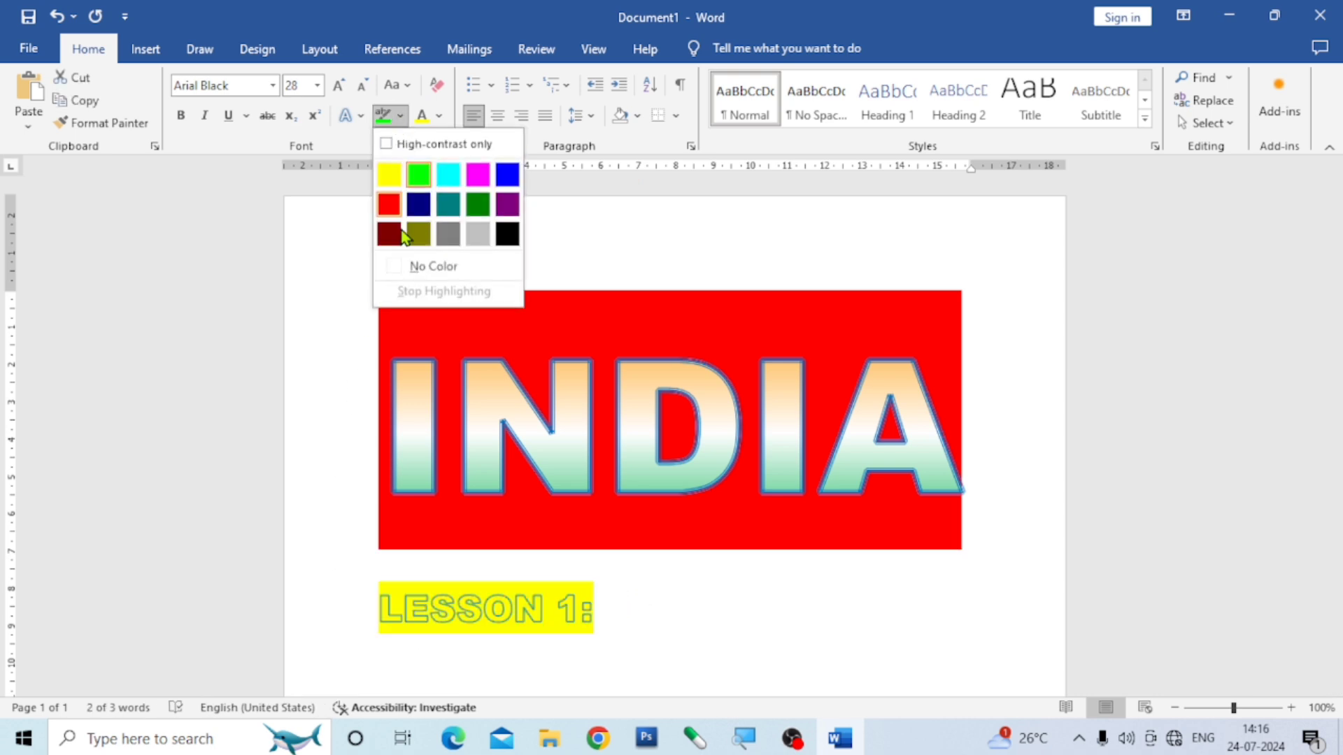
left_click(459, 269)
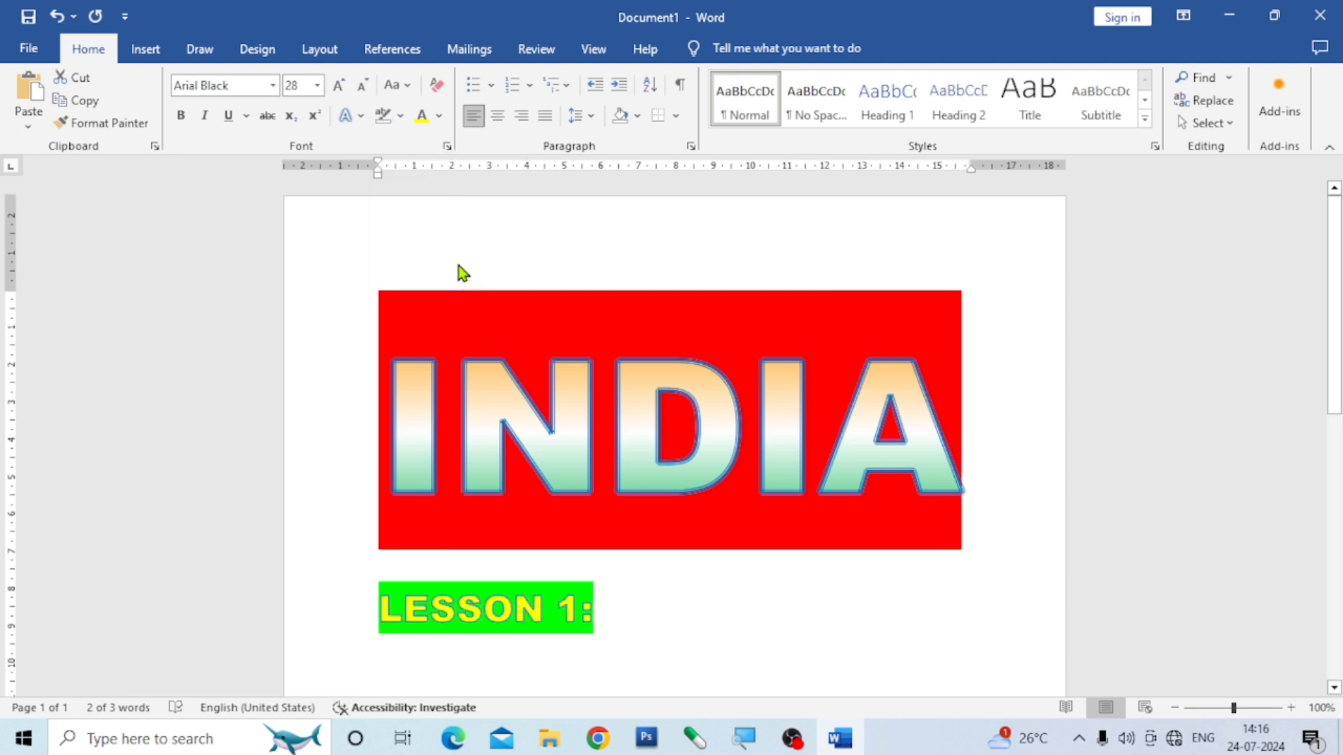